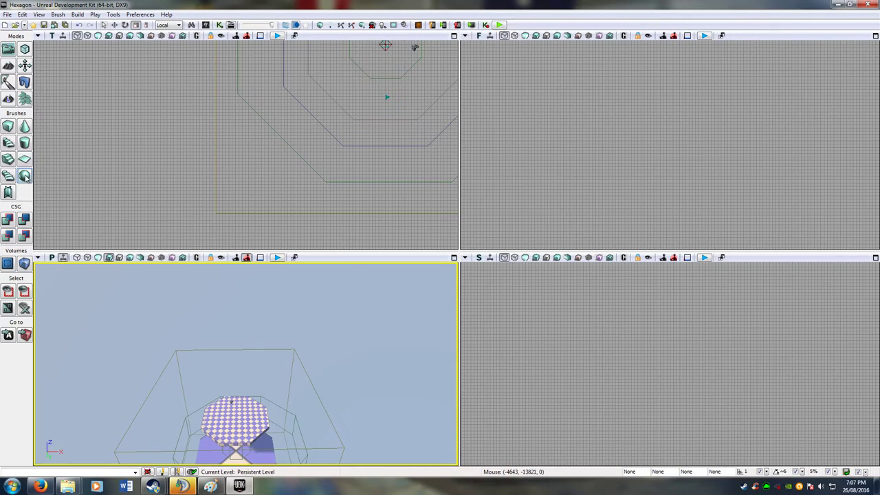
Build a Tetrahedron (Sphere) brush from the builder brush with Sphere Extrapolation 3 and a radius of 10000
right_click_drag(312, 365, 308, 352)
right_click_drag(320, 246, 424, 158)
scroll(308, 155, "down", 4)
left_click(292, 142)
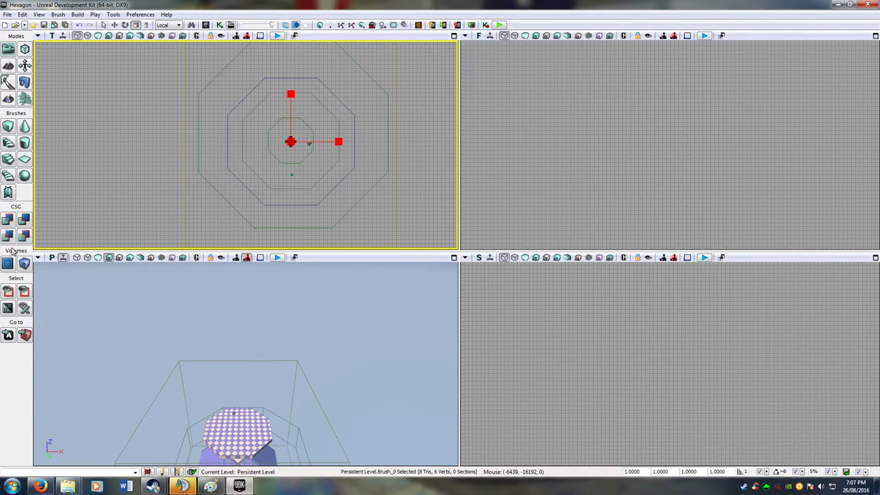
right_click(24, 176)
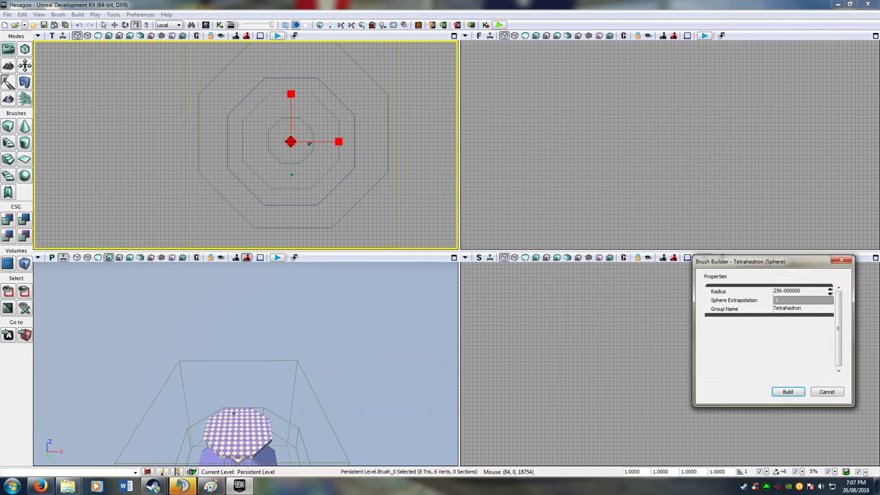
left_click(797, 300)
left_click(799, 294)
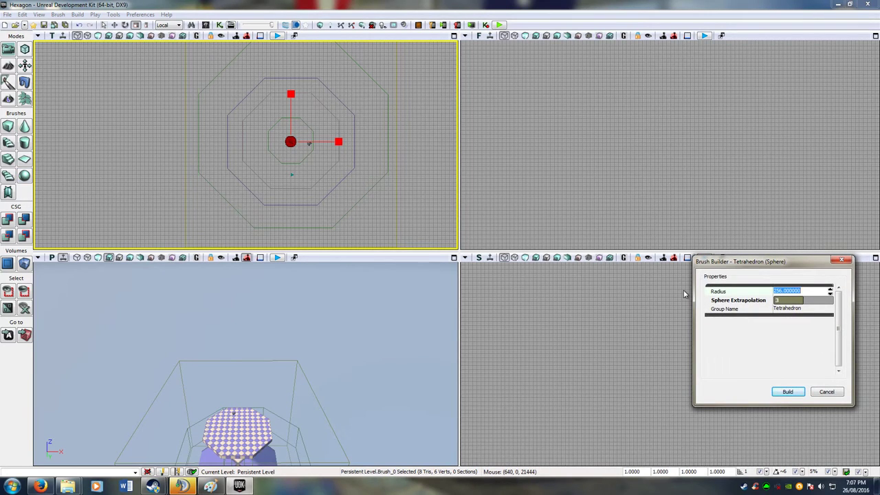
type("100")
key("Return")
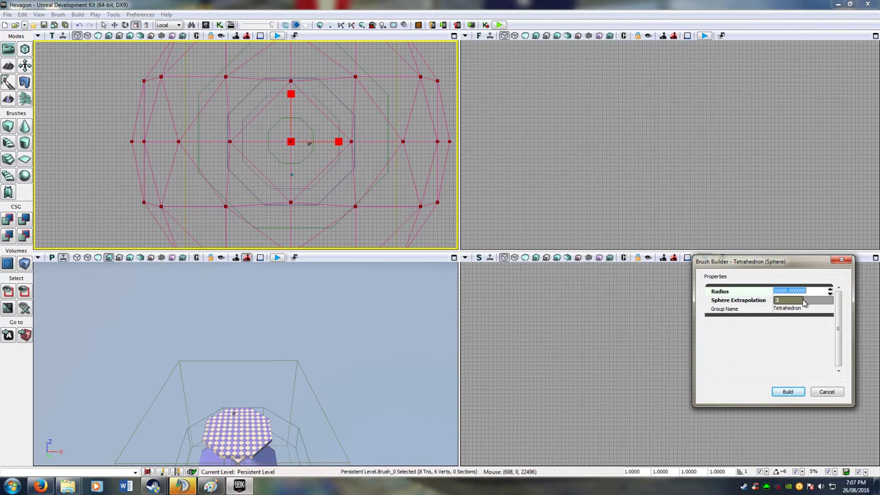
Set the sphere brush's Sphere Extrapolation to 4 and close the Brush Builder
left_click_drag(804, 300, 814, 301)
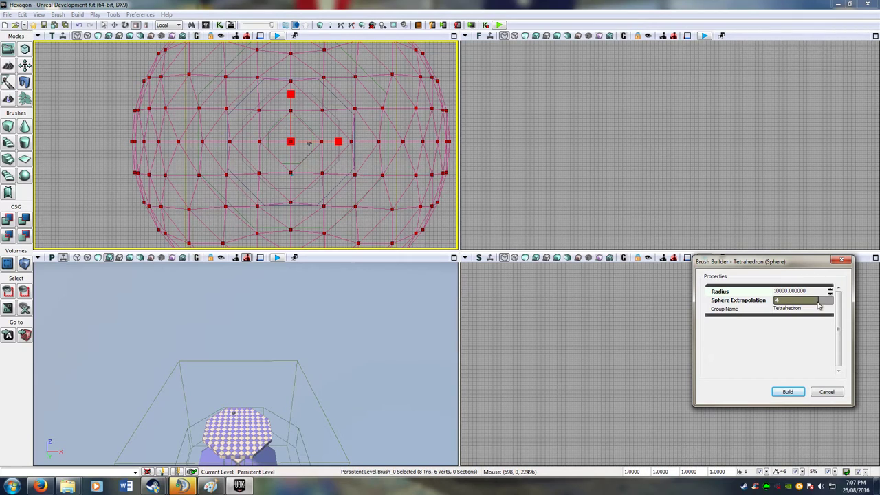
left_click_drag(819, 306, 847, 302)
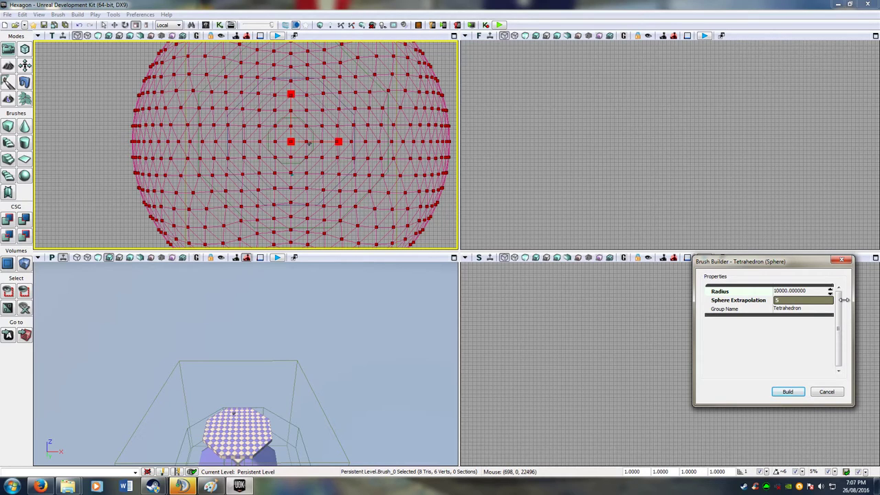
left_click_drag(839, 299, 826, 300)
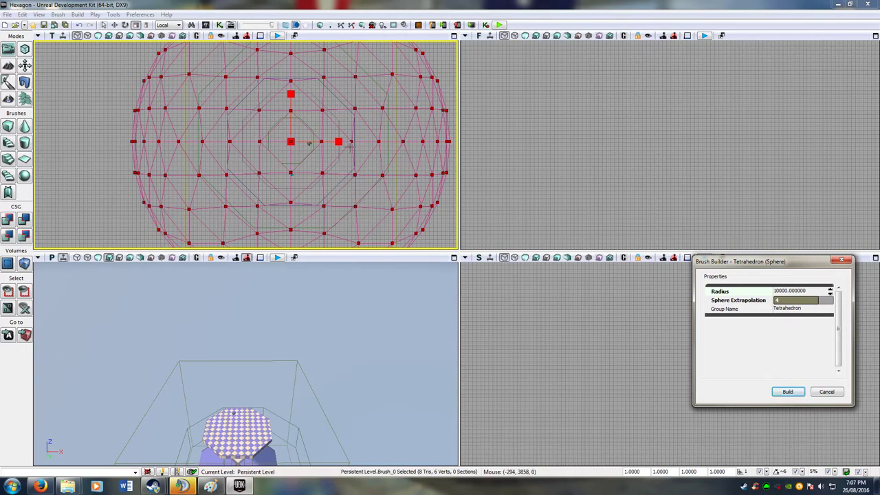
left_click(846, 262)
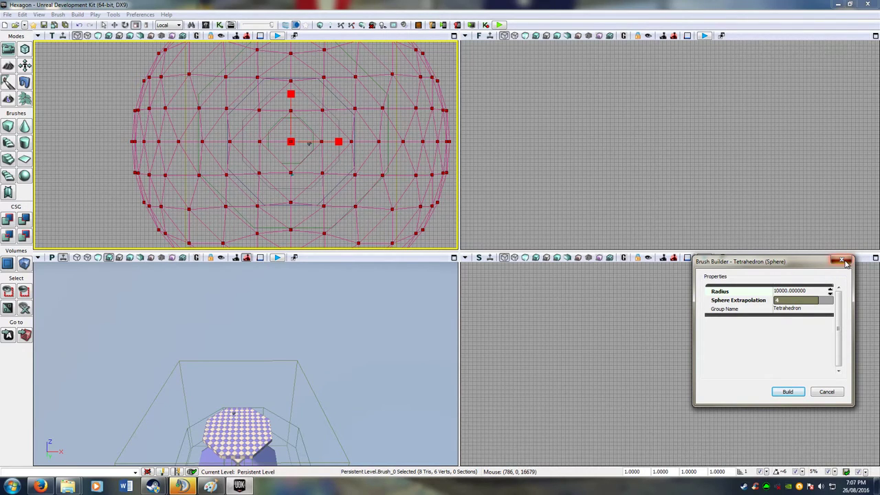
mouse_move(327, 417)
right_mouse_down()
mouse_move(329, 450)
mouse_move(186, 337)
mouse_move(158, 337)
mouse_move(144, 296)
mouse_move(295, 275)
mouse_move(303, 244)
right_mouse_up()
right_click(115, 25)
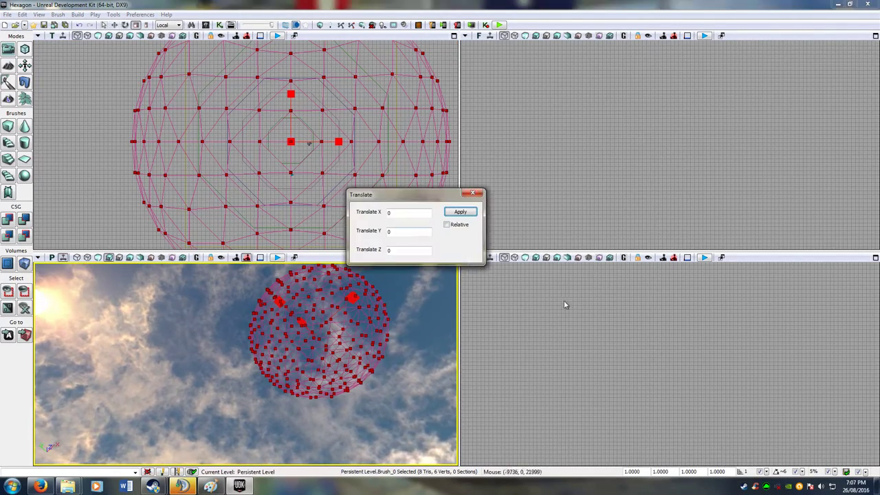
left_click(475, 194)
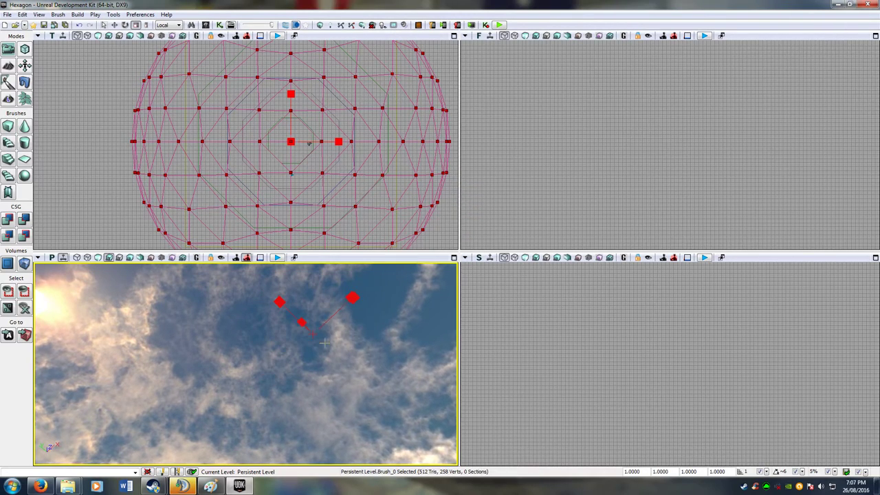
Reset the PrePivot of the sphere brush
mouse_move(324, 343)
right_mouse_down()
mouse_move(326, 385)
mouse_move(301, 364)
right_mouse_up()
right_click(300, 354)
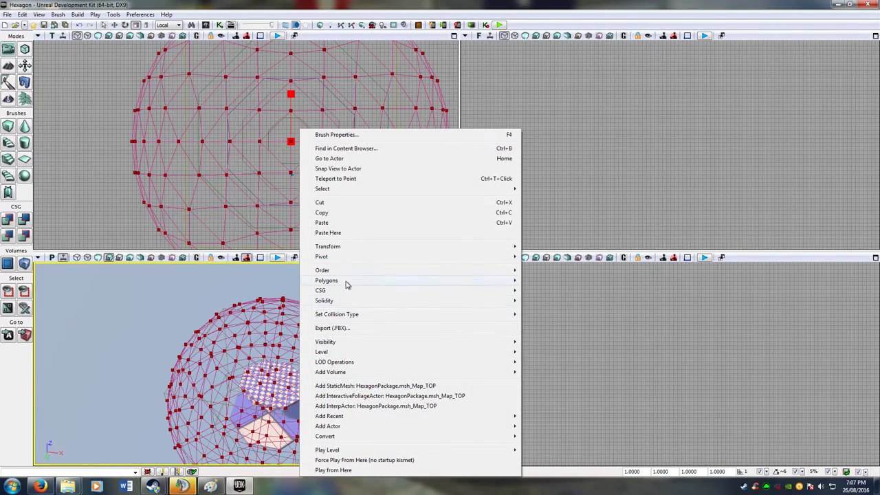
mouse_move(339, 256)
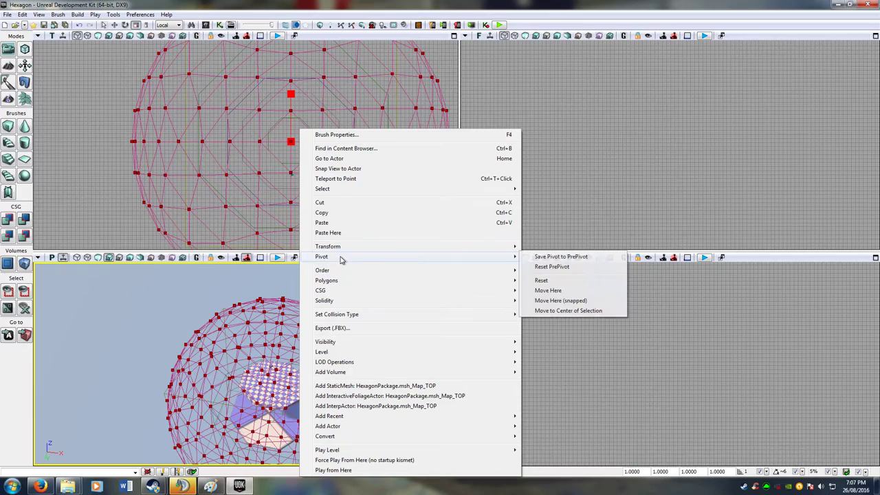
left_click(563, 267)
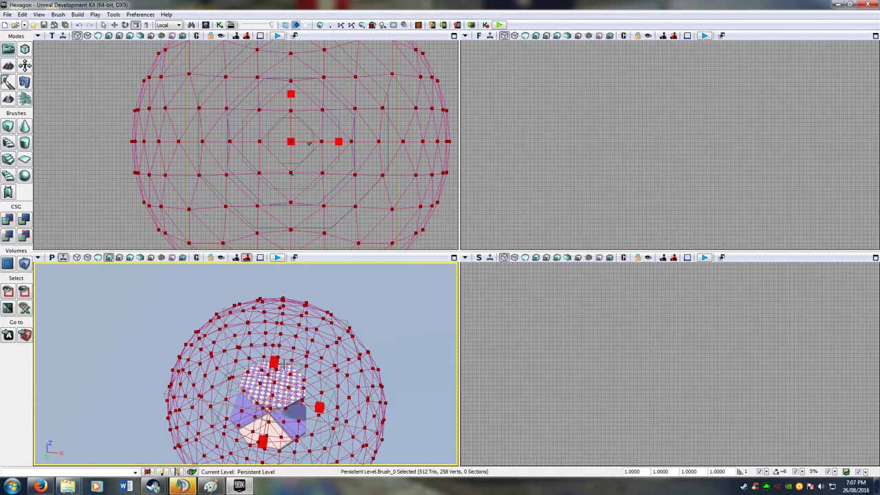
Move the sphere brush straight up until its underside sits just above the map's upper platform
key("space")
mouse_move(279, 369)
left_mouse_down()
mouse_move(303, 369)
mouse_move(275, 366)
mouse_move(266, 268)
left_mouse_up()
left_click_drag(663, 107, 548, 53)
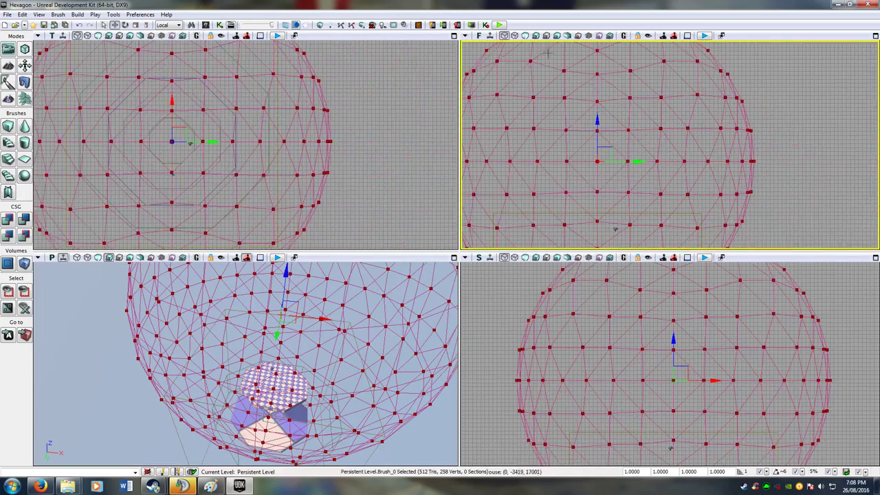
scroll(663, 135, "down", 3)
mouse_move(663, 134)
left_mouse_down()
mouse_move(614, 71)
mouse_move(643, 71)
mouse_move(620, 45)
left_mouse_up()
scroll(614, 71, "up", 3)
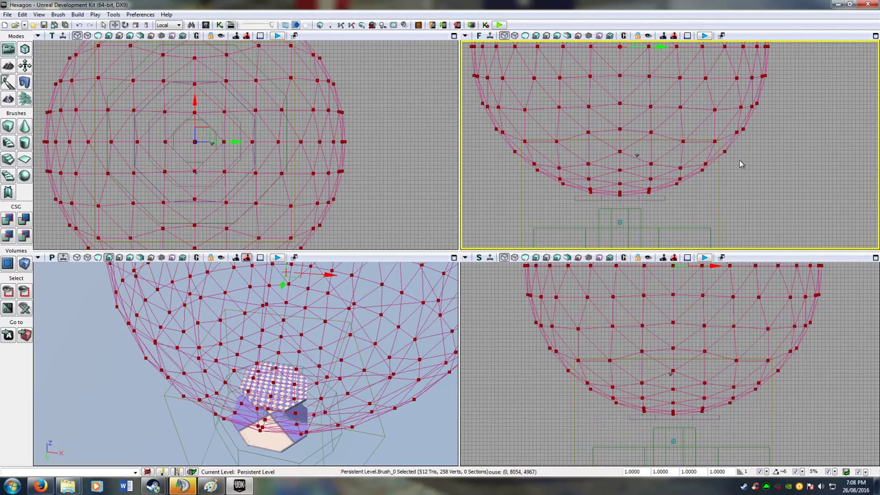
scroll(767, 170, "down", 6)
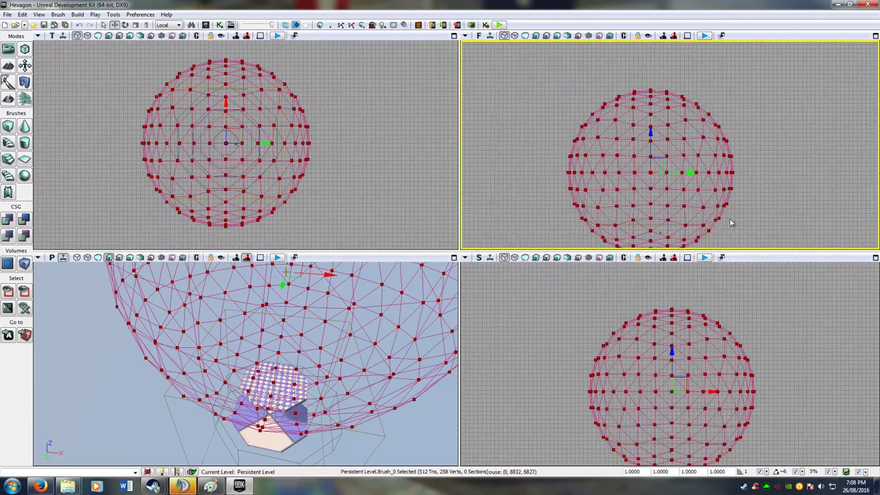
Add the sphere to the level as a CSG brush in geometry mode and flip the faces of the selected sphere
left_click(24, 49)
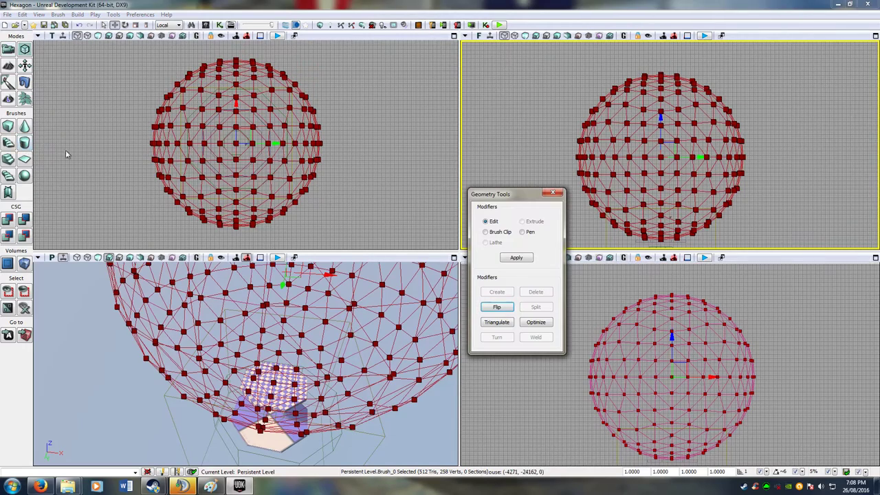
mouse_move(548, 65)
left_mouse_down("ctrl+alt")
mouse_move(879, 186)
mouse_move(810, 137)
mouse_move(811, 151)
mouse_move(547, 69)
mouse_move(491, 78)
mouse_move(482, 71)
left_mouse_up("ctrl+alt")
left_click(616, 122)
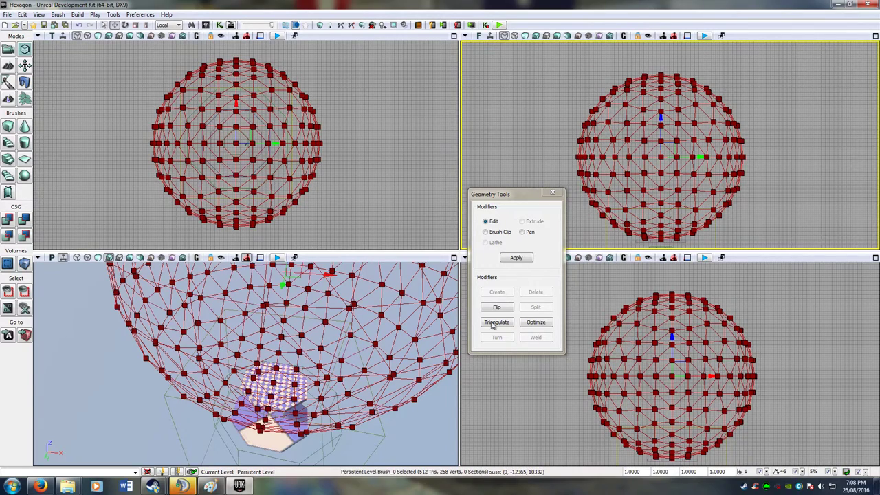
left_click(8, 218)
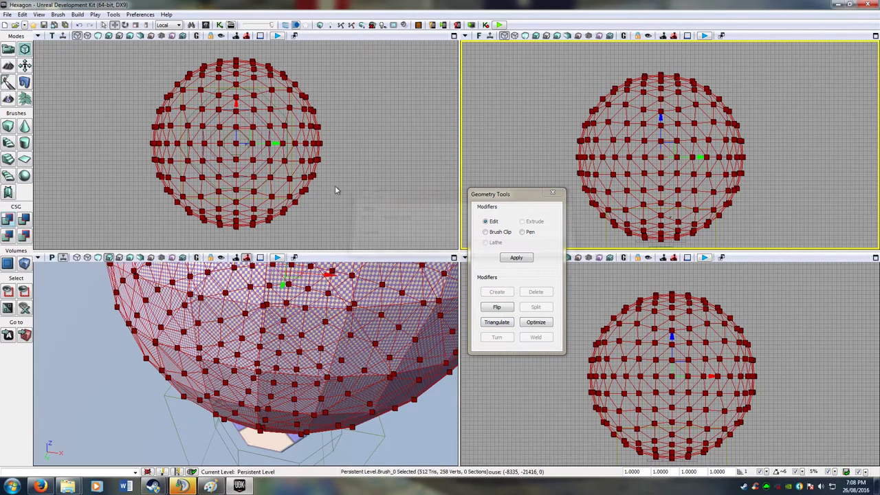
left_click(507, 312)
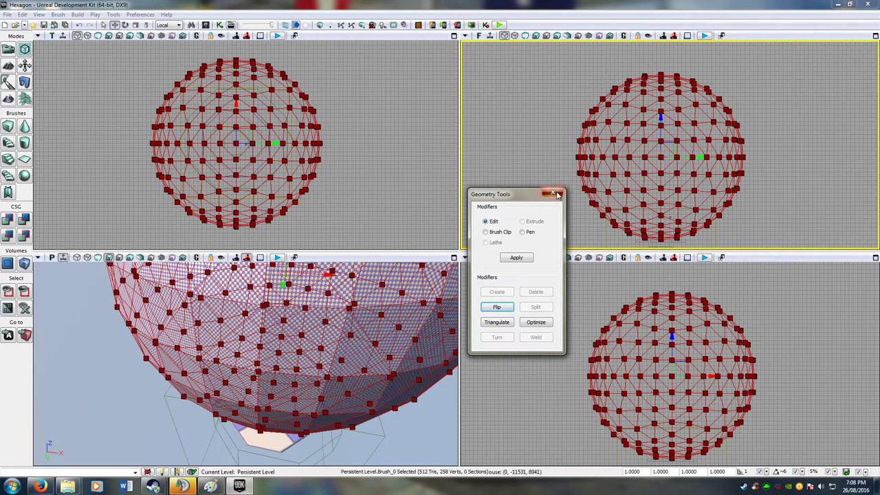
left_click(555, 193)
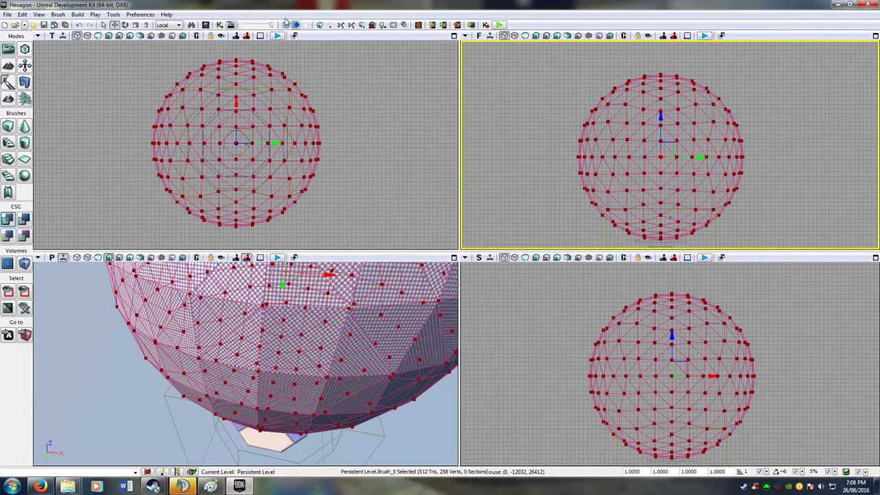
Rebuild the level geometry and dismiss the Map Check report
left_click(320, 25)
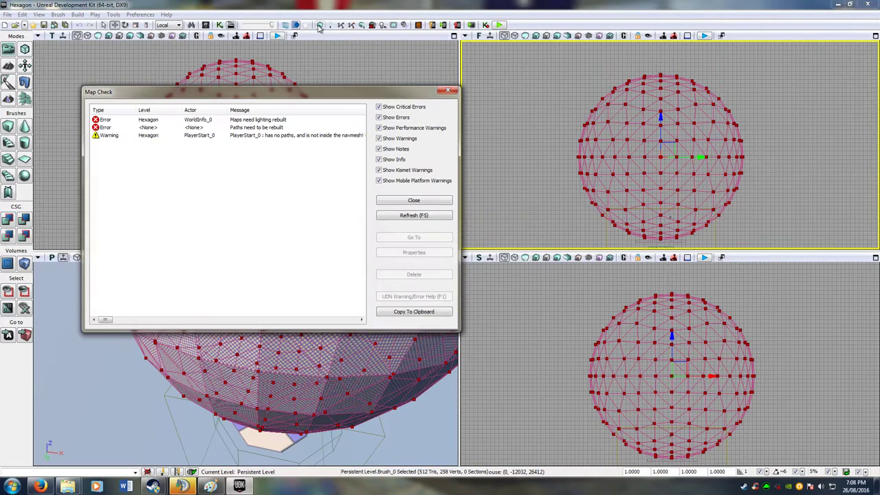
left_click(448, 90)
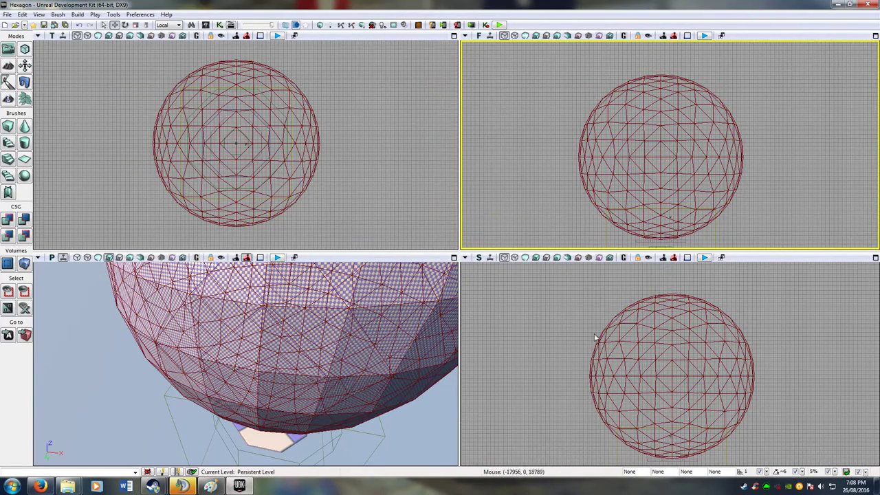
Try moving the sphere brush sideways off the added sphere and undo the move
left_click(666, 165)
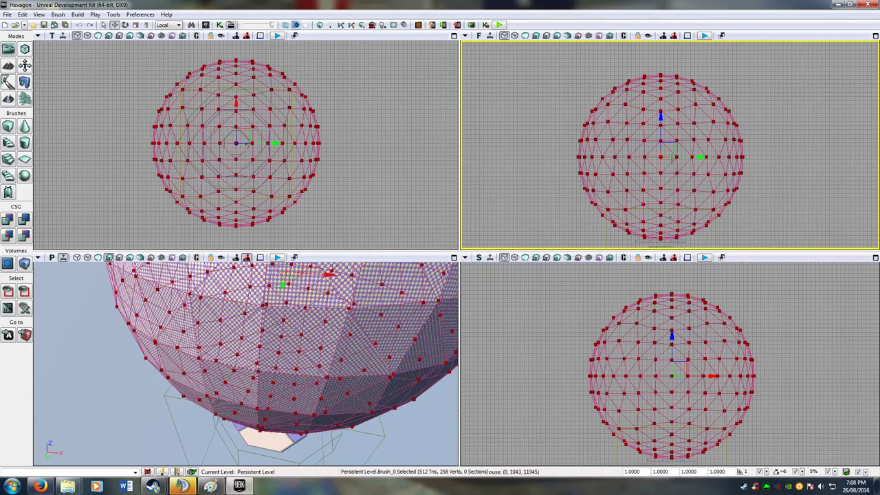
left_click_drag(698, 157, 667, 156)
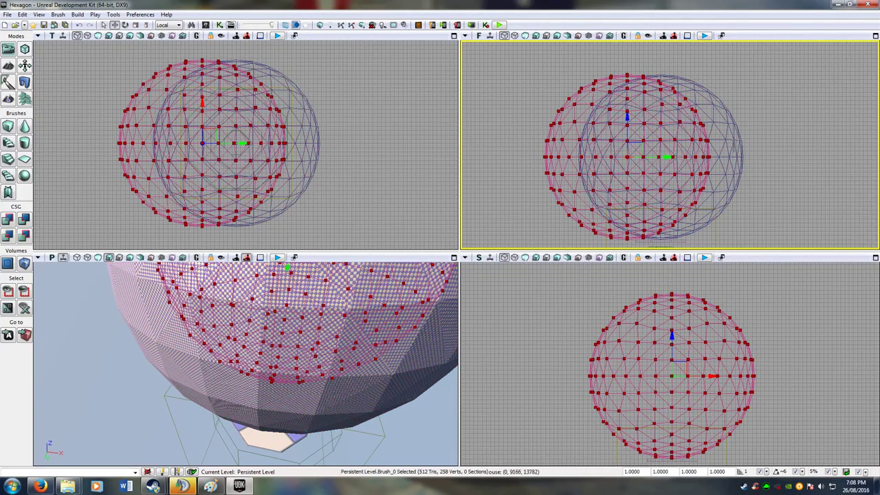
key("ctrl+z")
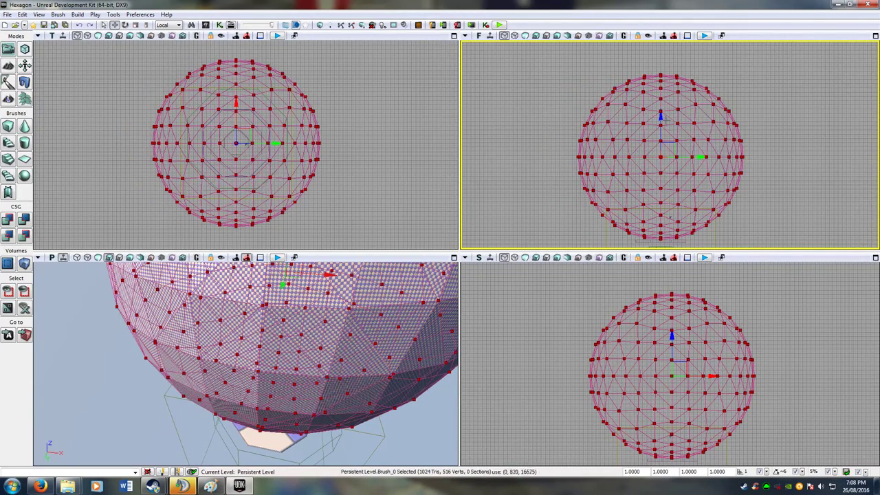
Raise the builder sphere slightly to expose the added CSG sphere beneath it, and delete the added one
left_click_drag(662, 117, 662, 110)
left_click(656, 202)
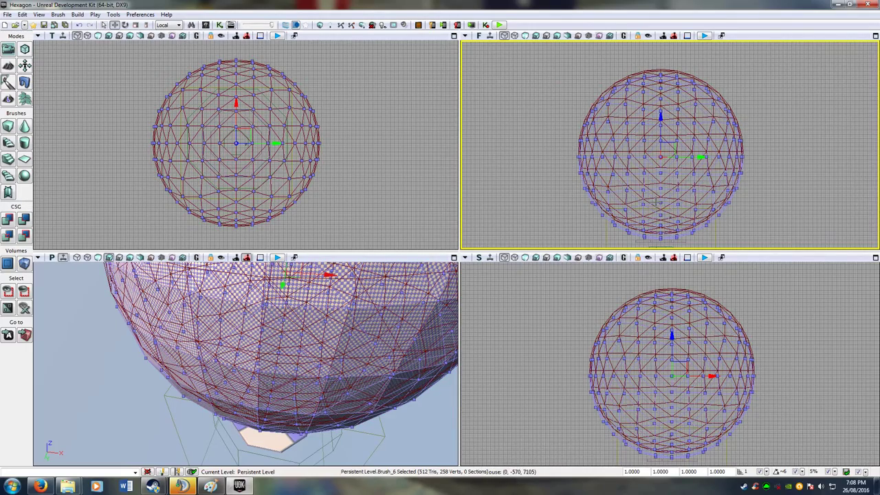
key("Delete")
Lower the remaining builder sphere vertically until its underside dips into the map's upper platform
left_click(674, 142)
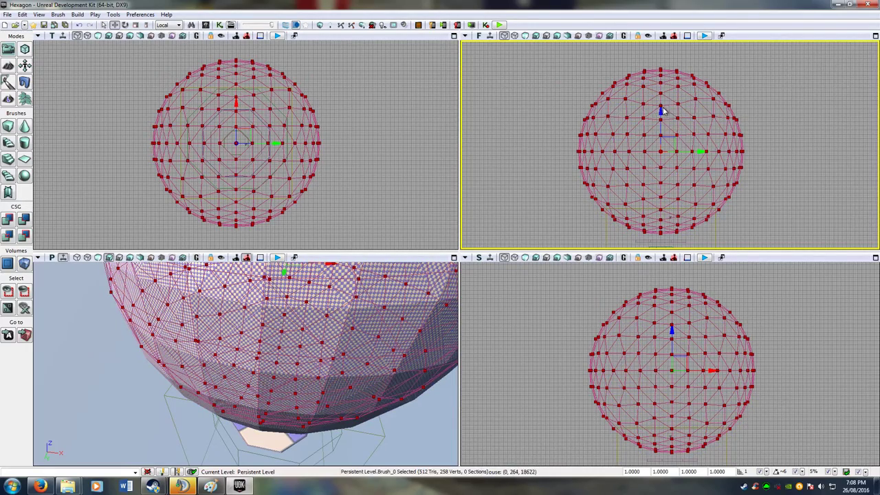
left_click_drag(662, 111, 659, 103)
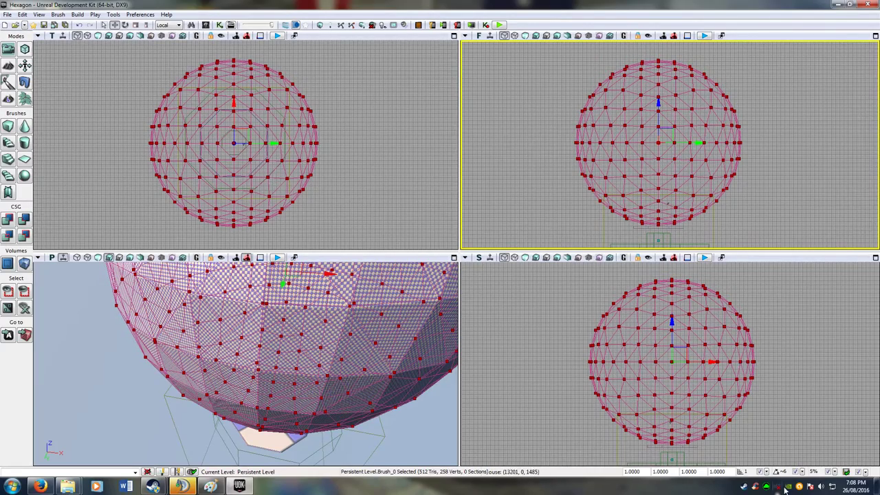
scroll(741, 146, "up", 10)
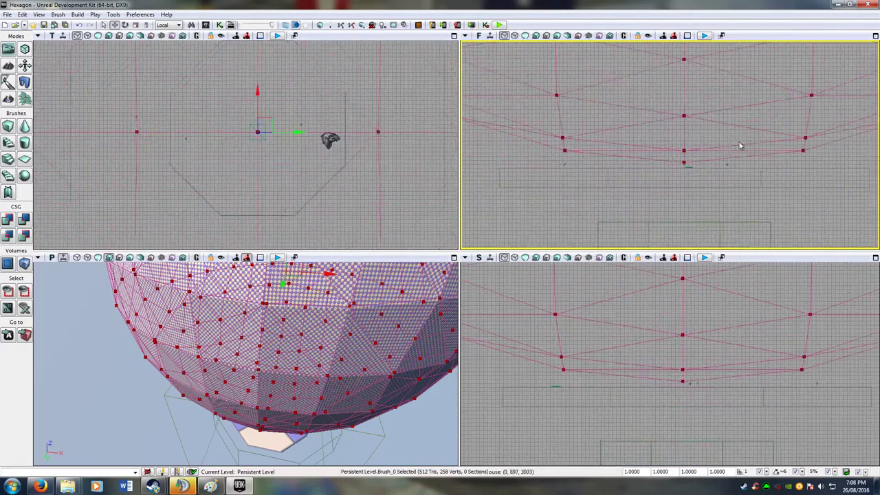
scroll(741, 146, "up", 3)
scroll(672, 155, "up", 3)
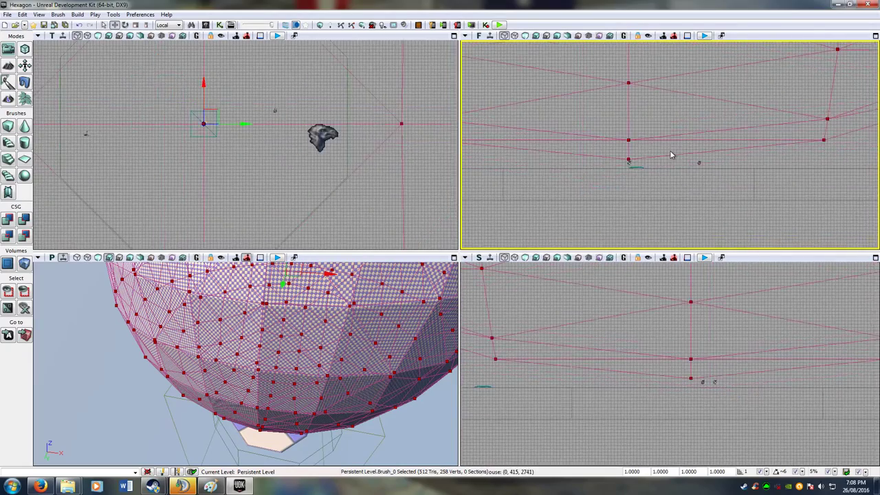
scroll(672, 155, "down", 10)
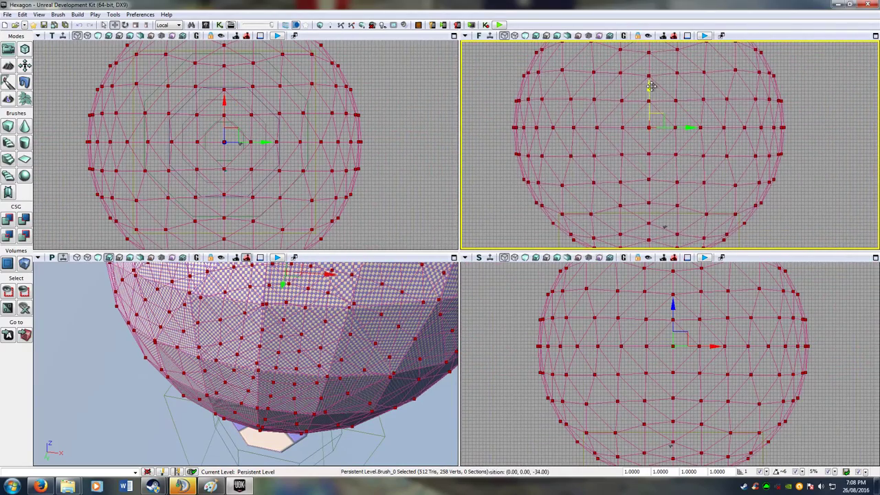
scroll(664, 105, "up", 10)
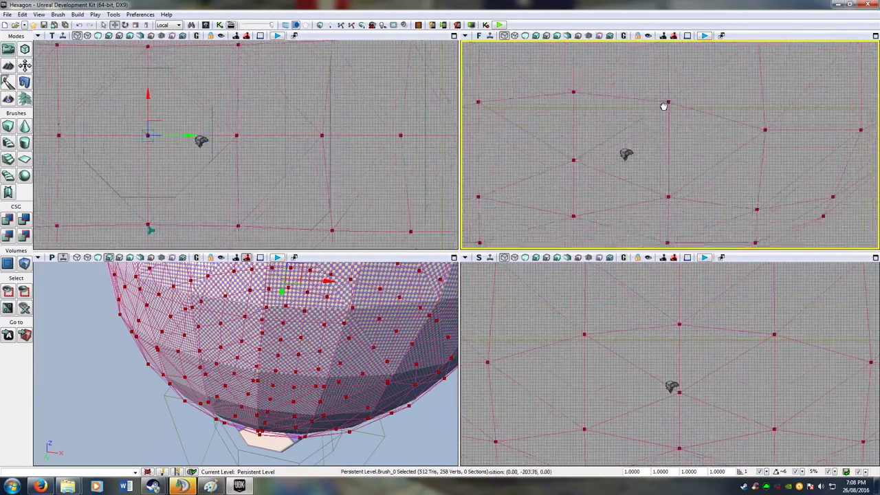
scroll(664, 106, "down", 5)
scroll(662, 139, "up", 5)
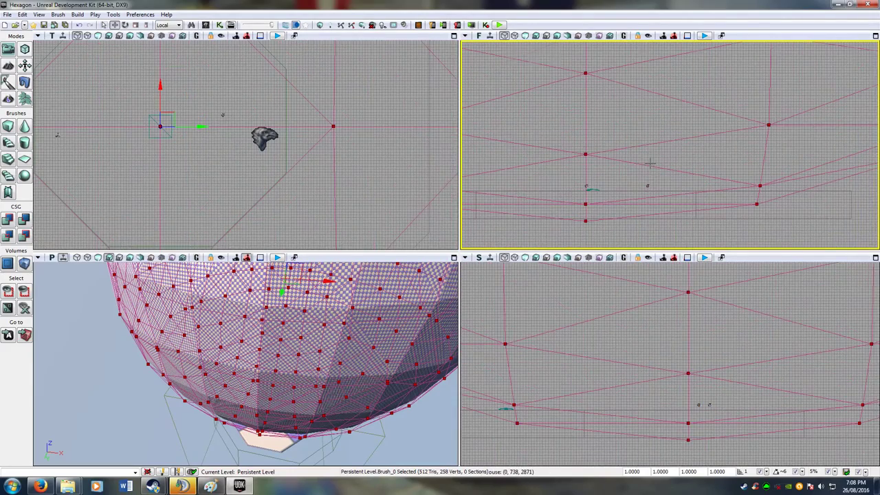
scroll(650, 163, "down", 10)
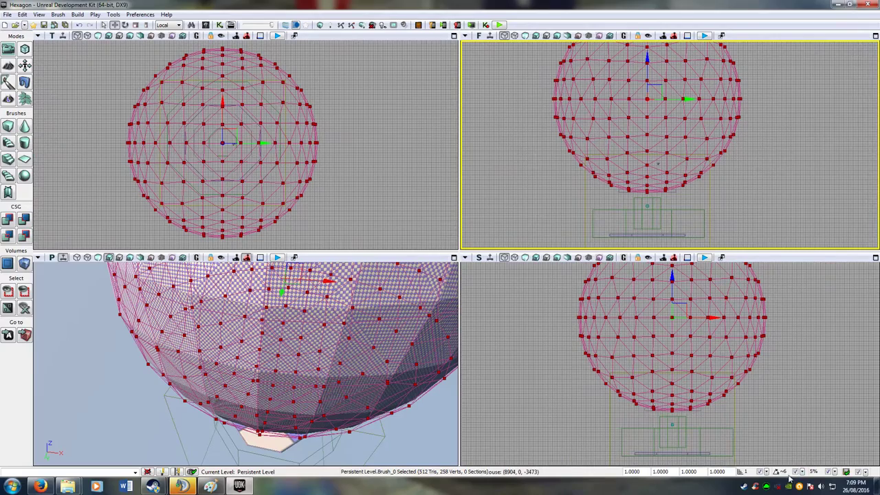
Set the drag grid size to 32 and inspect the gap between the sphere brush's underside and the map's upper platform
left_click(768, 473)
left_click(781, 417)
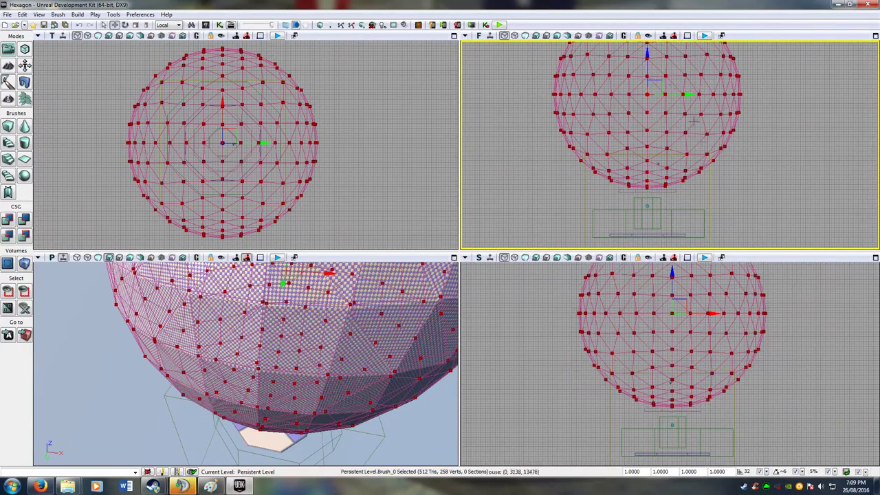
scroll(722, 70, "up", 5)
scroll(722, 70, "up", 8)
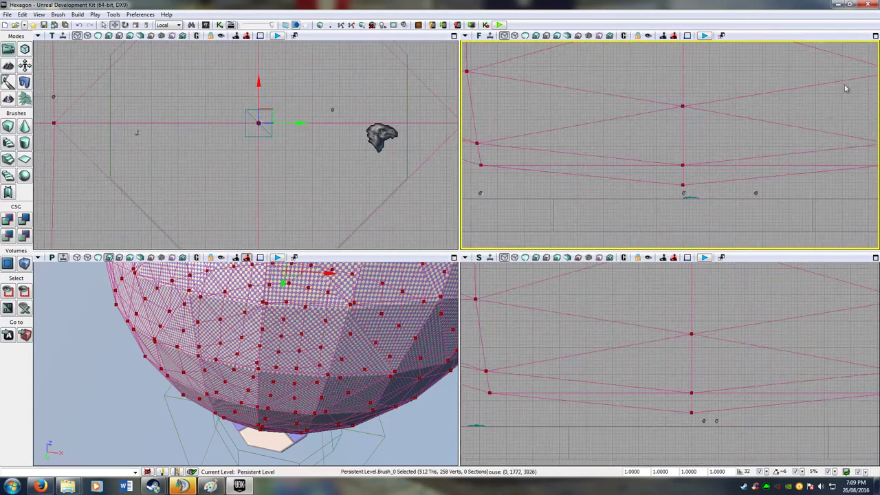
scroll(810, 111, "down", 3)
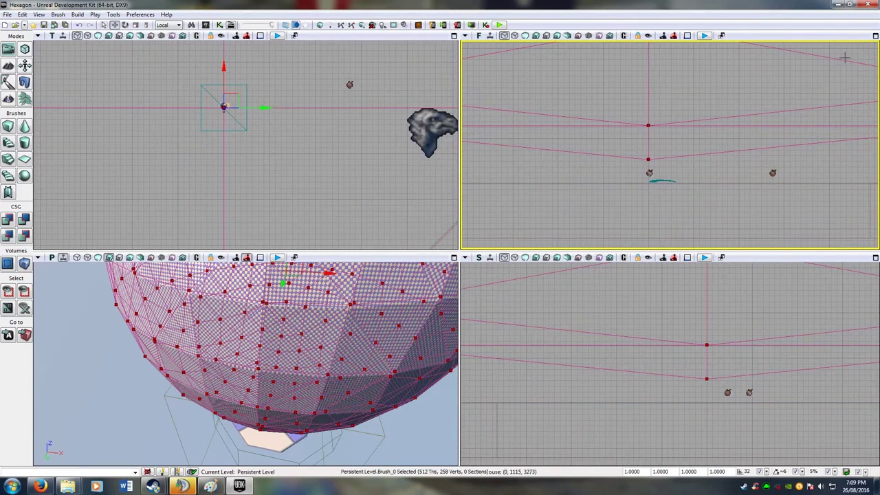
scroll(844, 57, "down", 5)
right_click_drag(810, 73, 644, 217)
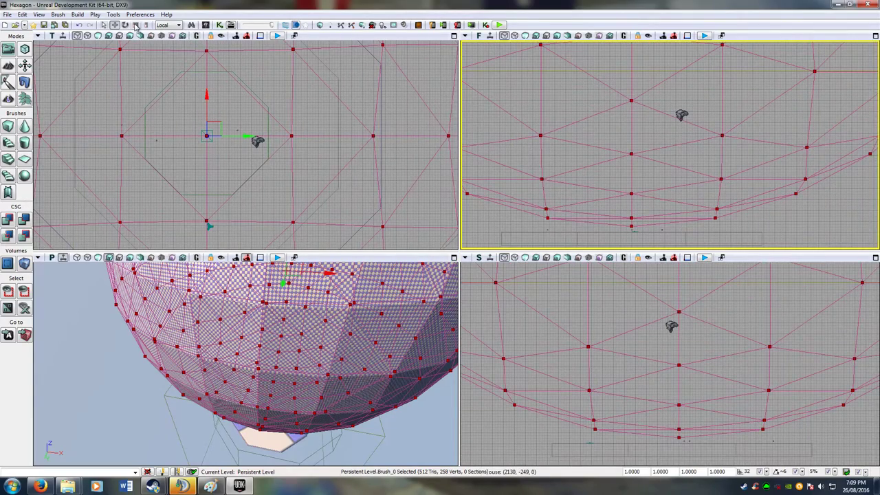
Apply an absolute translation of 0, 0, 0 to the sphere brush and close the Translate dialog
right_click(116, 25)
left_click(460, 212)
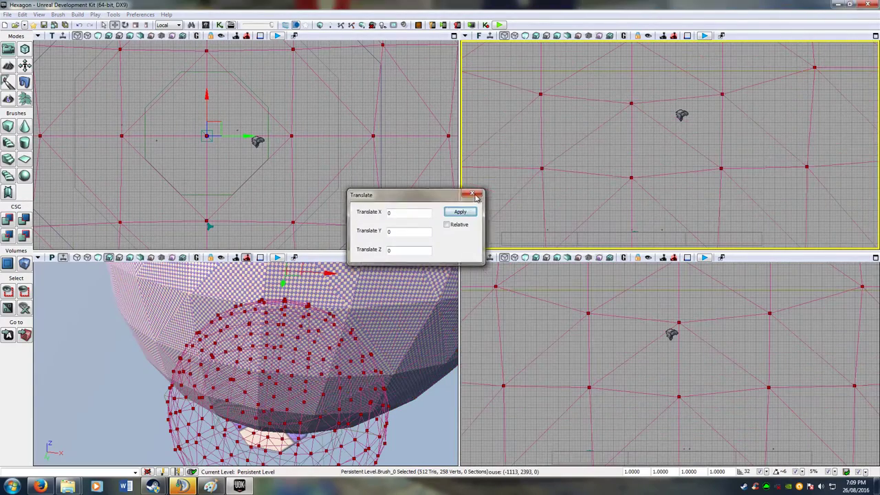
left_click(473, 193)
key("Home")
key("Home")
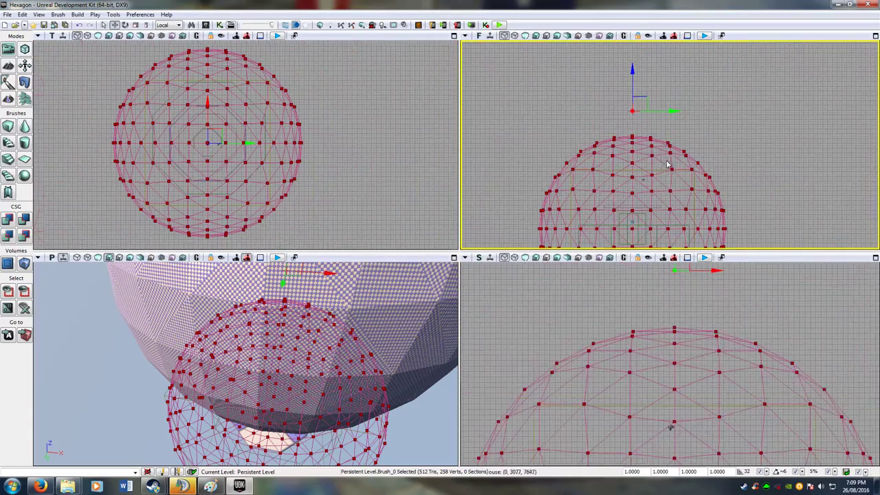
Raise the sphere brush vertically until its underside dips slightly into the map's upper platform
left_click_drag(637, 46, 637, 0)
scroll(664, 151, "up", 11)
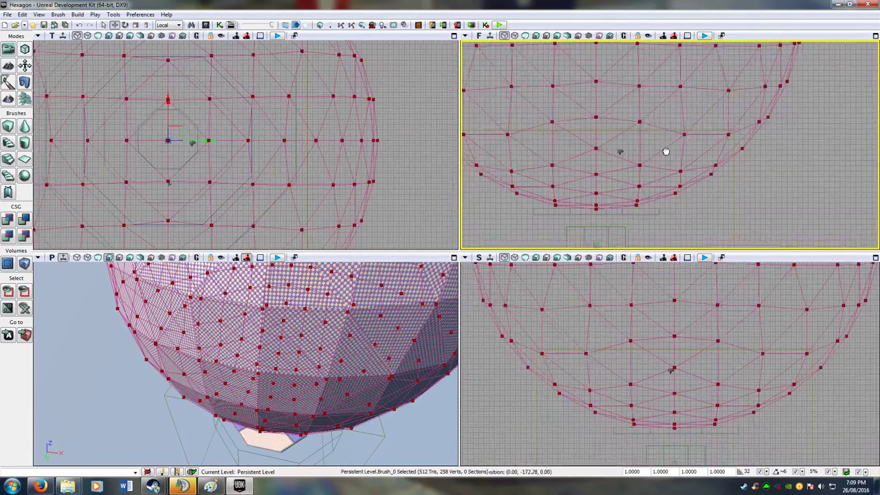
right_click_drag(609, 227, 738, 120)
scroll(749, 114, "up", 5)
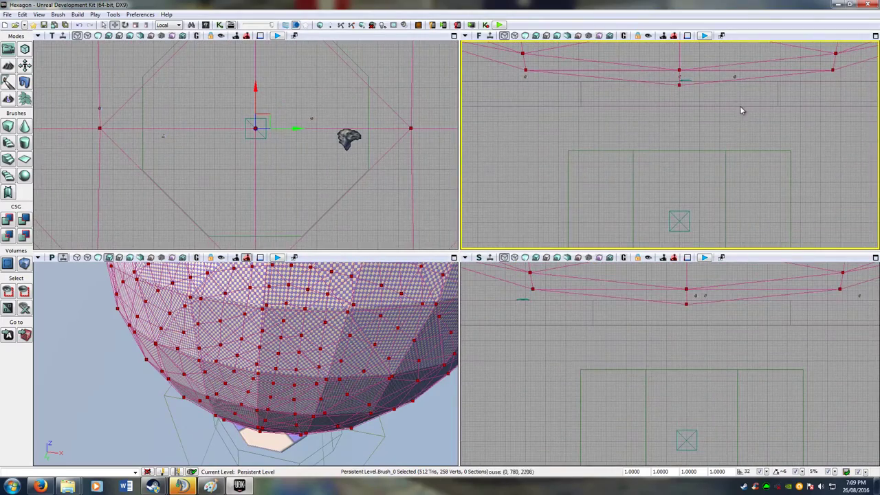
scroll(742, 110, "down", 10)
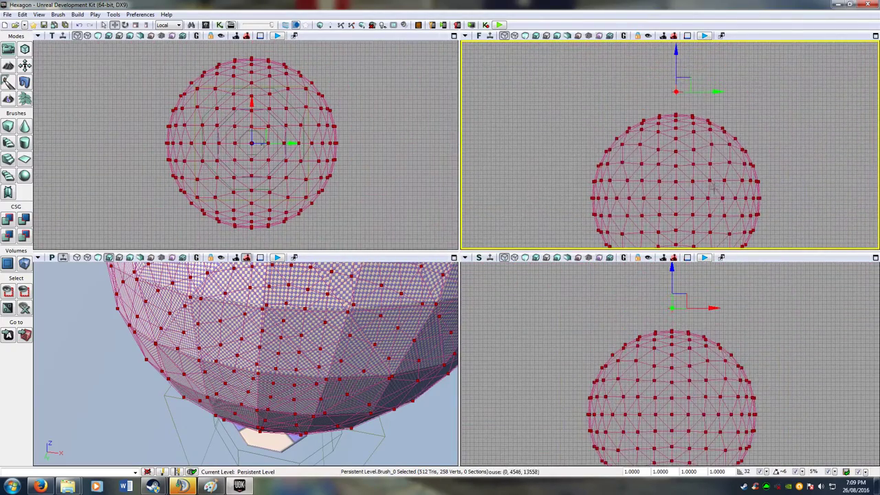
right_click_drag(757, 136, 708, 124)
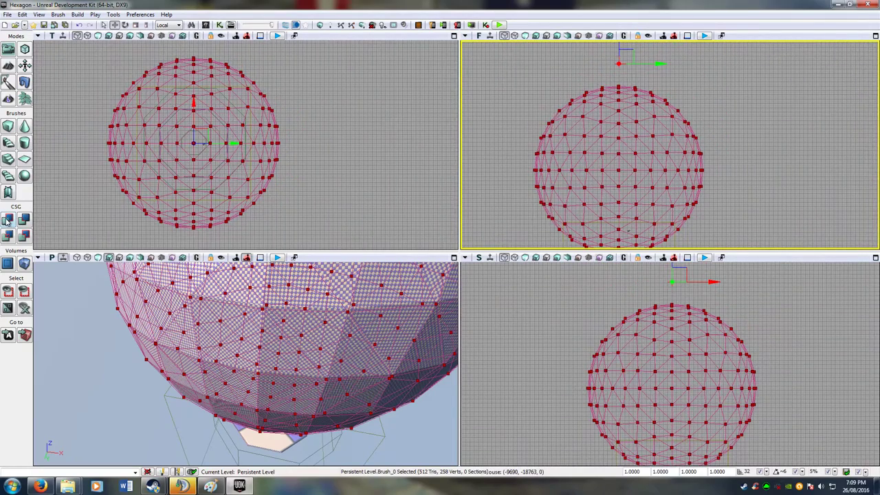
Add the sphere brush to the level with CSG Add, rebuild the geometry and dismiss the Map Check report
left_click(8, 219)
right_click_drag(261, 365, 242, 367)
left_click_drag(182, 341, 177, 334)
left_click(319, 25)
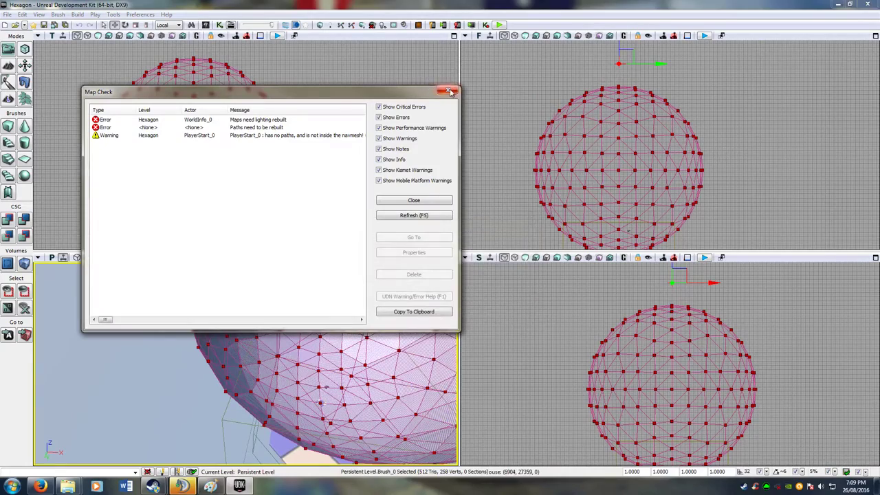
left_click(450, 92)
right_click_drag(323, 358, 342, 330)
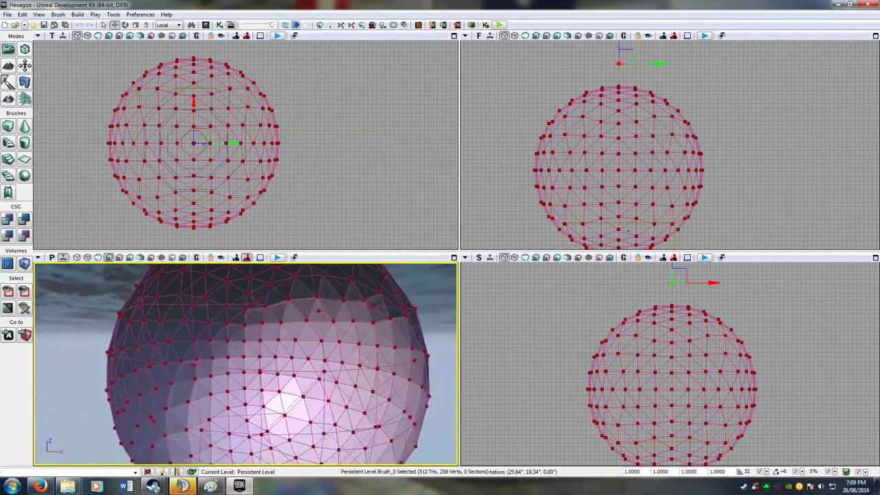
left_click_drag(231, 343, 177, 308)
key("shift+2")
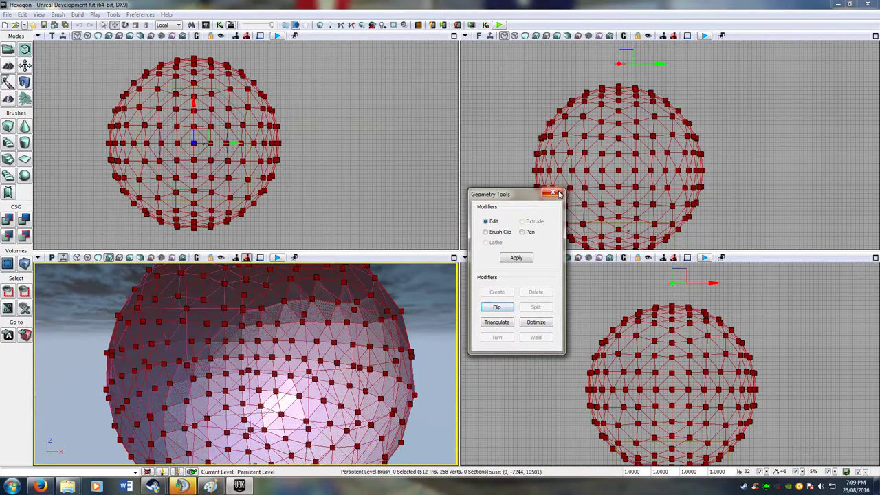
left_click(553, 193)
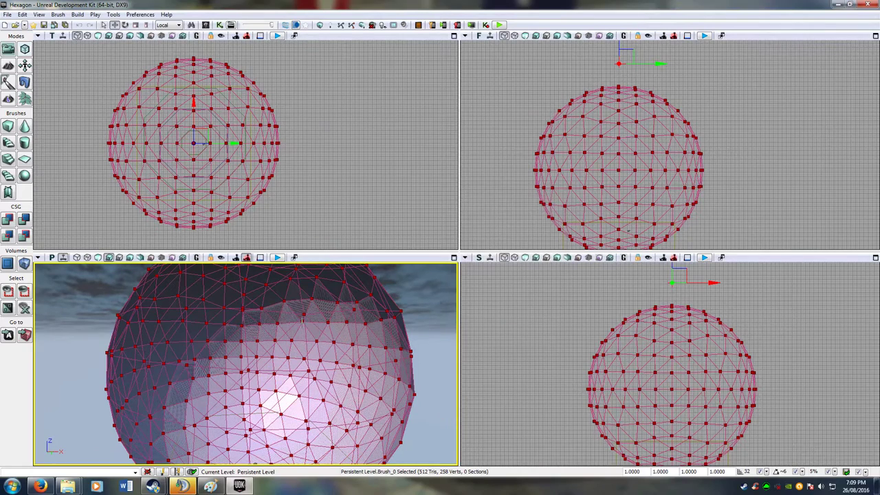
Build a cylinder brush around the added sphere with Z 10000, outer radius 10000 and 32 sides
right_click(24, 142)
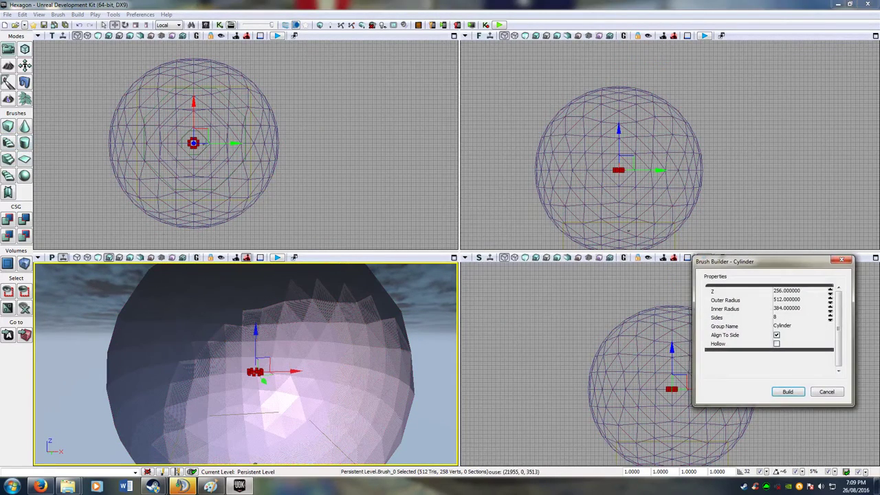
left_click(795, 300)
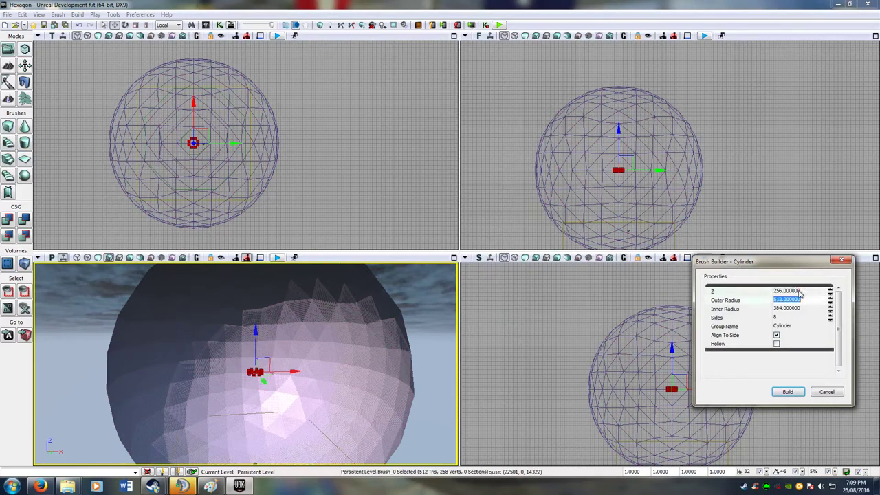
left_click(799, 291)
type("100")
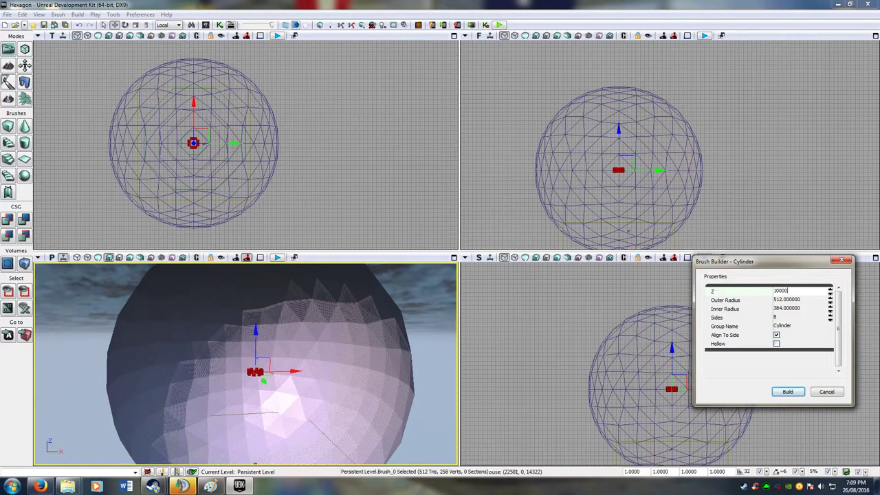
key("Return")
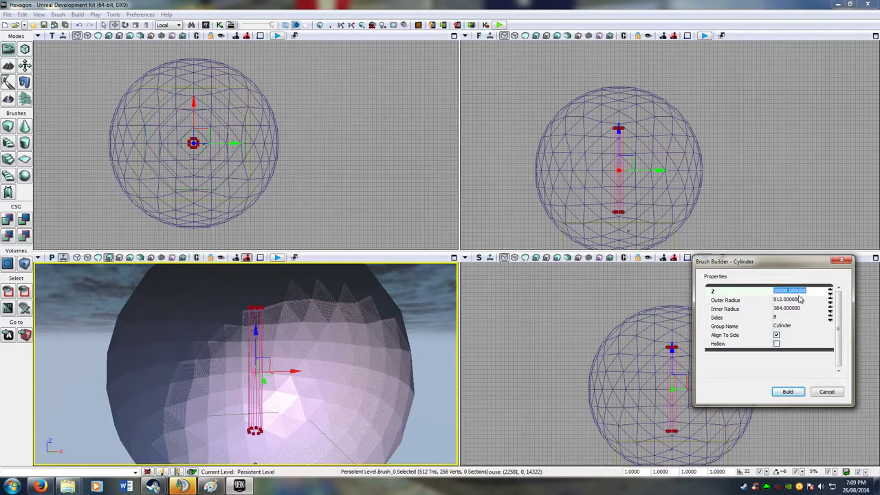
left_click(800, 301)
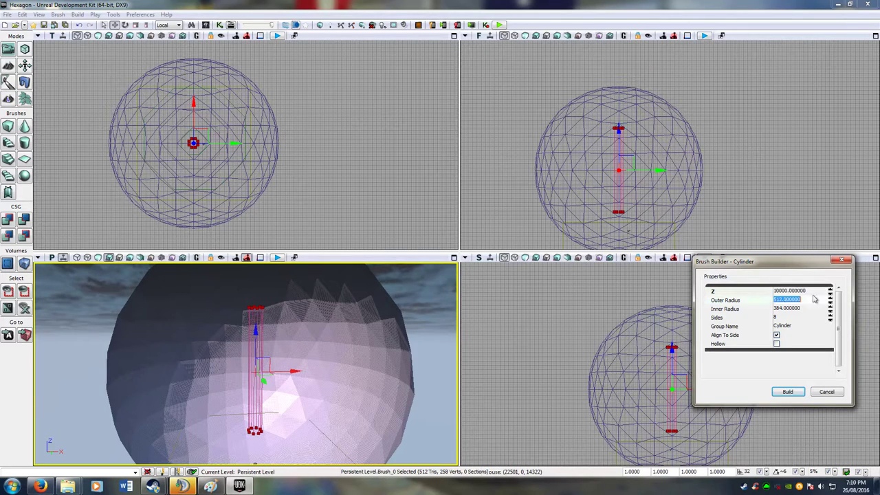
type("100")
key("Return")
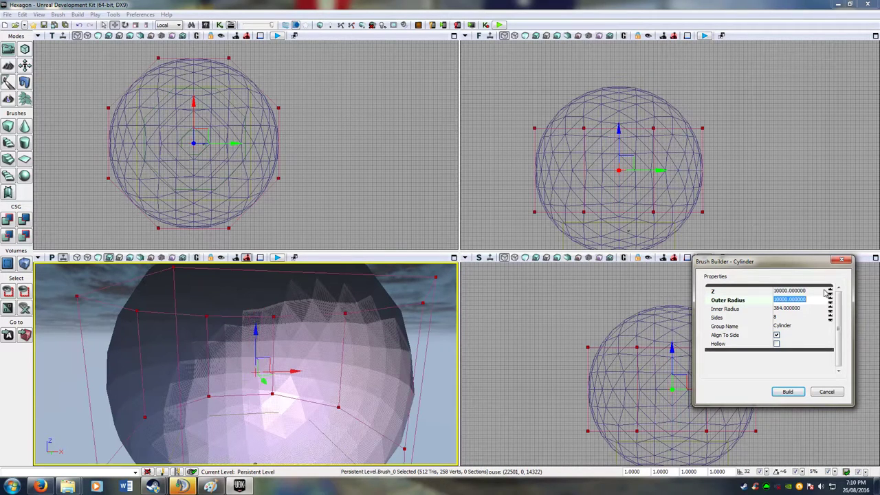
left_click(782, 318)
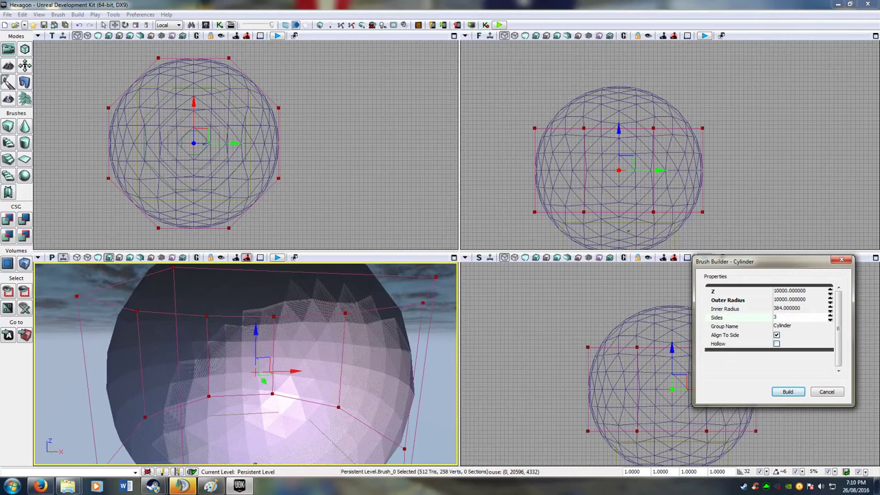
key("Return")
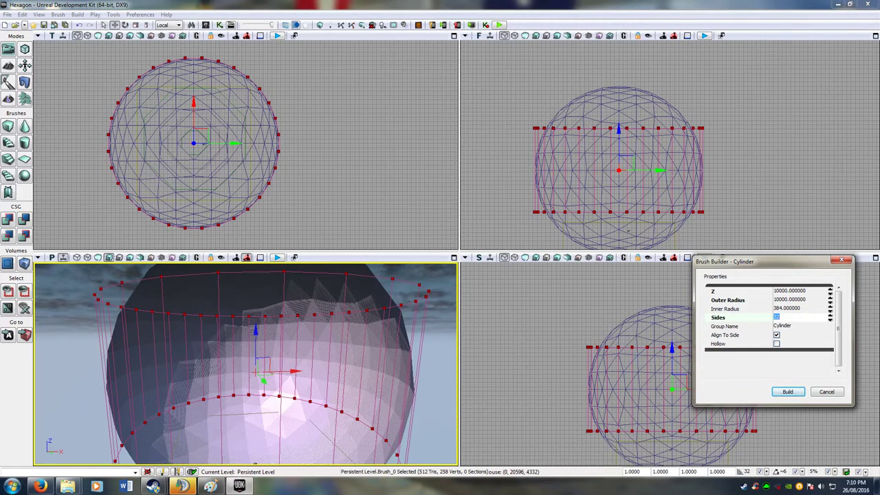
Rotate the cylinder brush slightly about its vertical axis to match its corners to the sphere's outline
left_click_drag(321, 147, 429, 138)
scroll(393, 153, "up", 3)
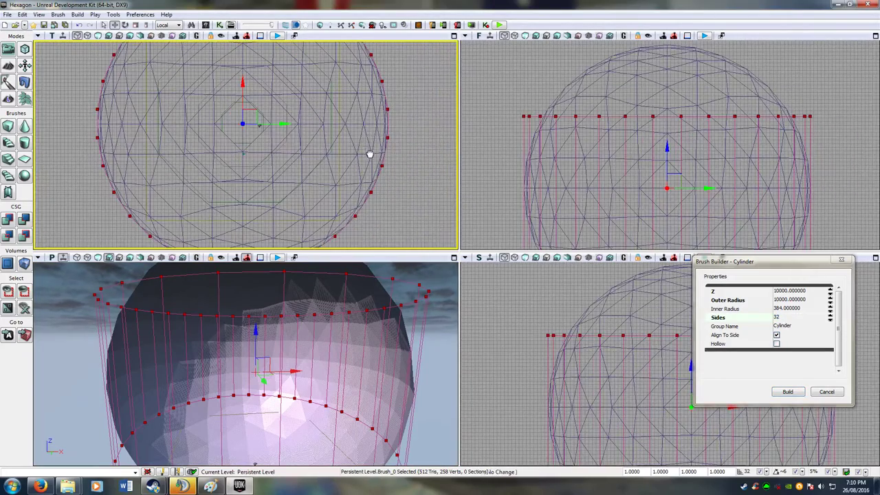
left_click_drag(367, 151, 428, 237)
scroll(303, 227, "up", 6)
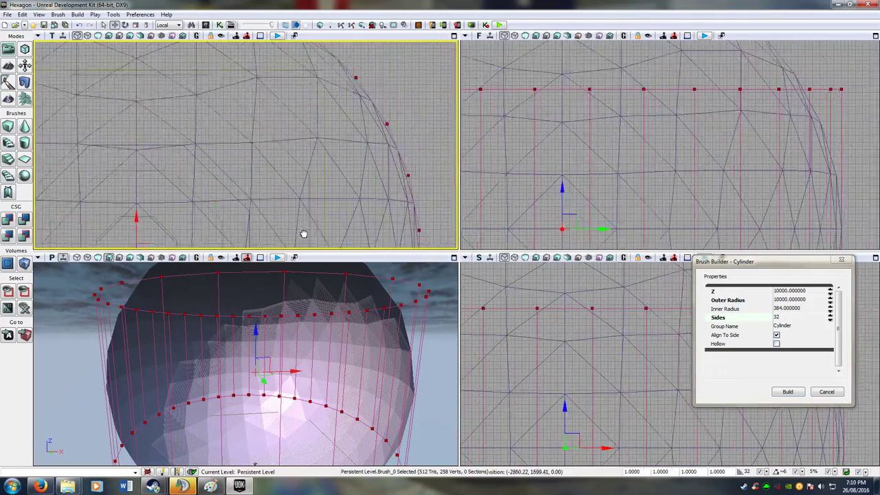
scroll(295, 213, "up", 4)
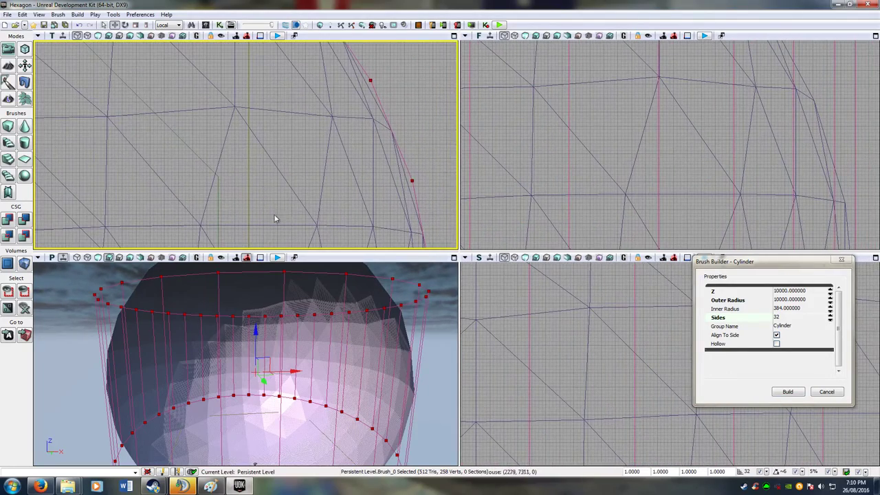
key("space")
mouse_move(227, 381)
left_mouse_down()
mouse_move(200, 375)
mouse_move(236, 383)
left_mouse_up()
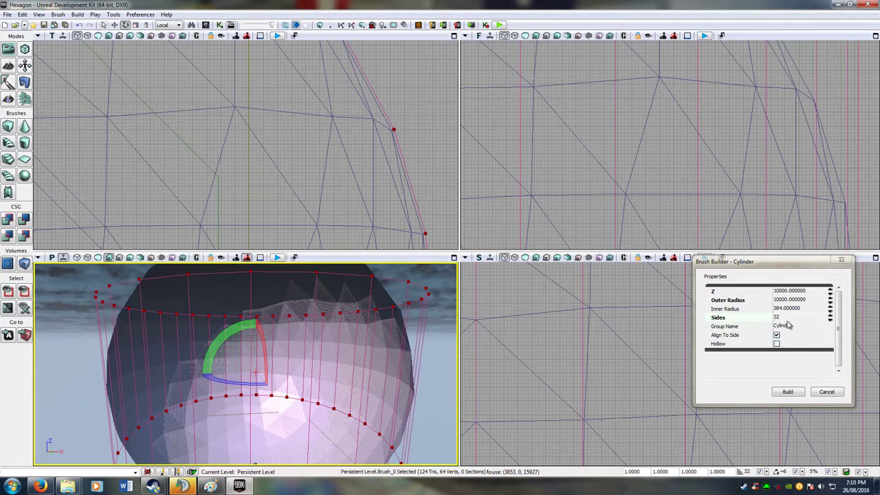
Try sphere extrapolation 3 and then 4 on a tetrahedron sphere brush of radius 10000, and close both brush builder dialogs
right_click(24, 176)
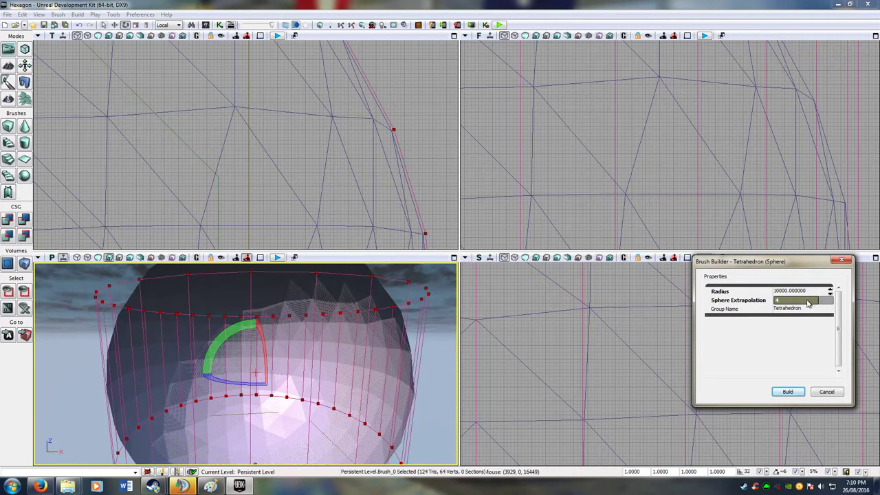
left_click_drag(808, 304, 804, 300)
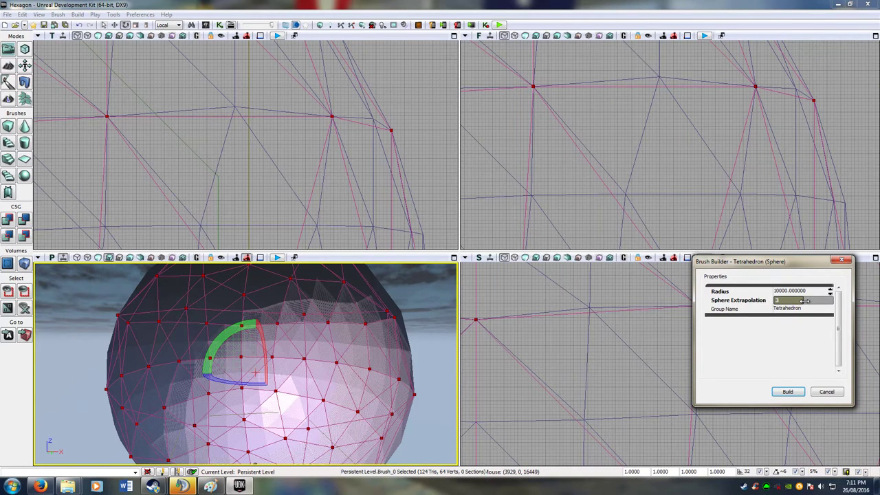
left_click_drag(807, 300, 812, 301)
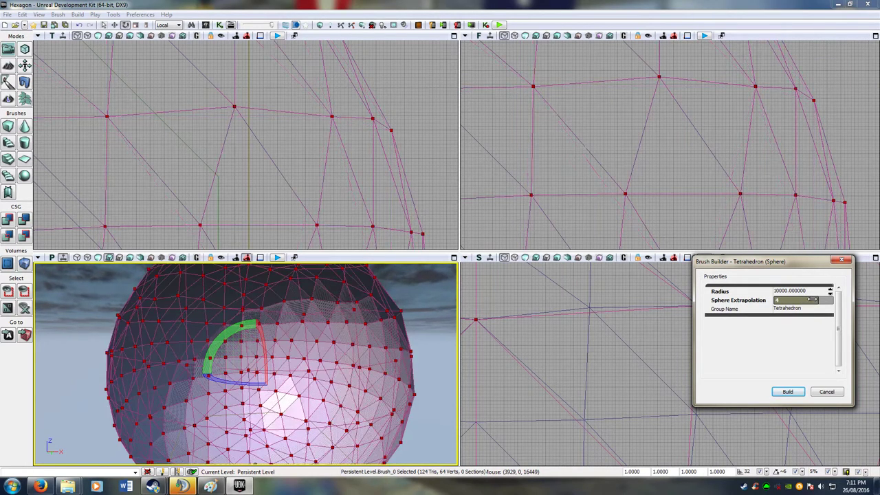
left_click(836, 262)
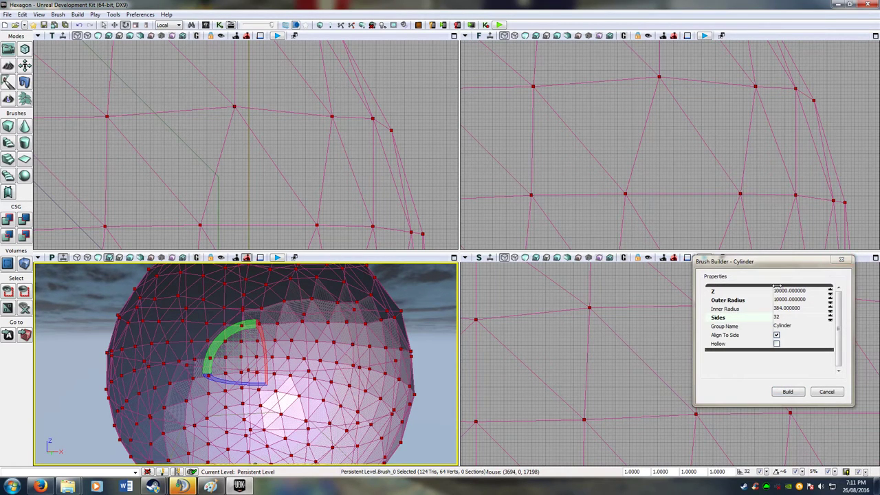
left_click(850, 260)
Rebuild the 32-sided cylinder brush and turn it slightly about the vertical axis so its corners line up with the sphere's edge
left_click(24, 142)
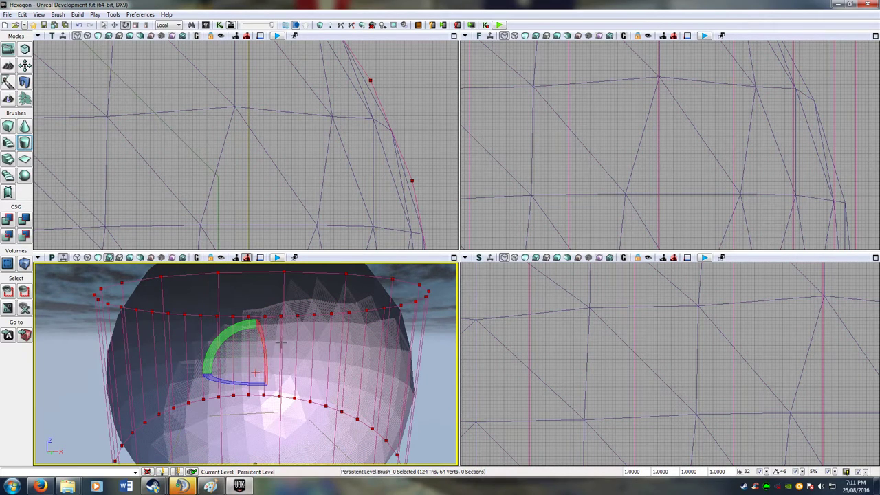
key("space")
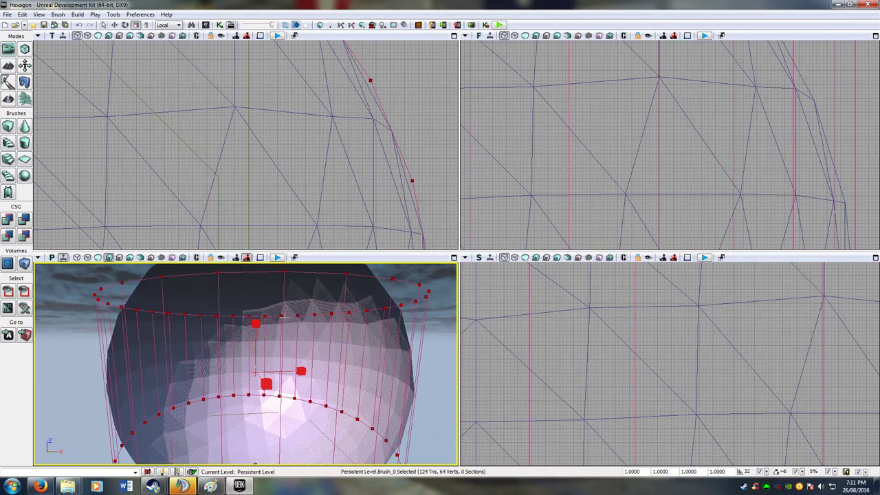
key("space")
left_click_drag(348, 148, 413, 237)
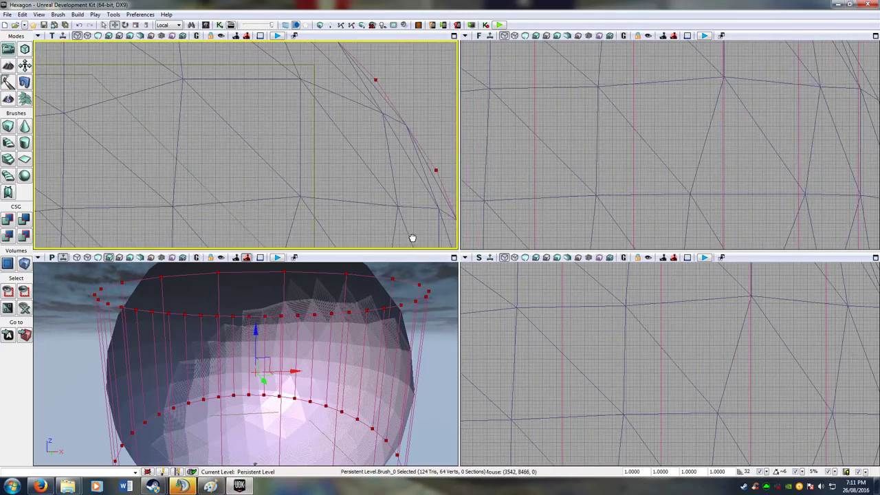
scroll(371, 196, "down", 11)
left_click_drag(331, 176, 350, 154)
key("space")
key("space")
key("space")
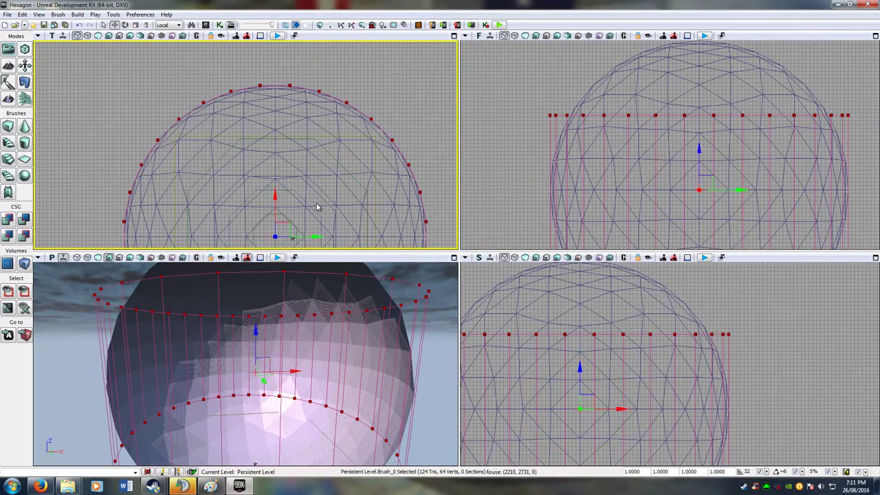
key("space")
scroll(357, 172, "up", 1)
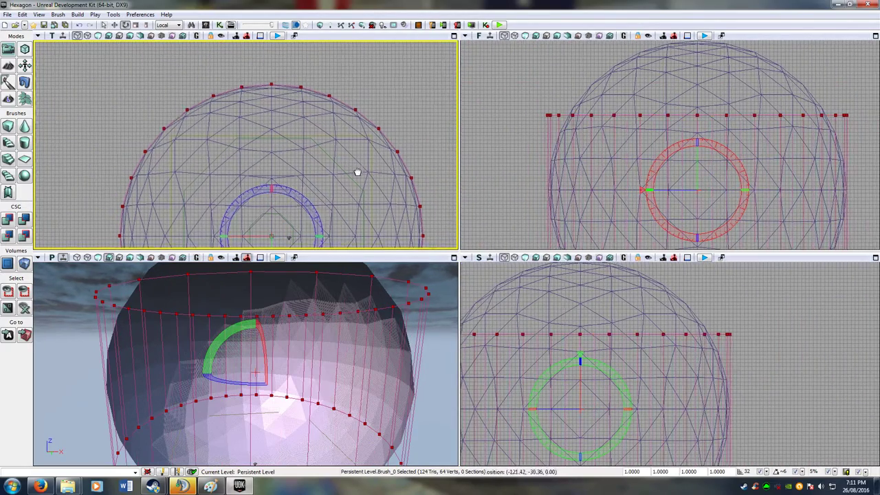
Try scaling the cylinder brush to close the gap between its corner and the sphere's edge, and undo the change
scroll(357, 172, "up", 5)
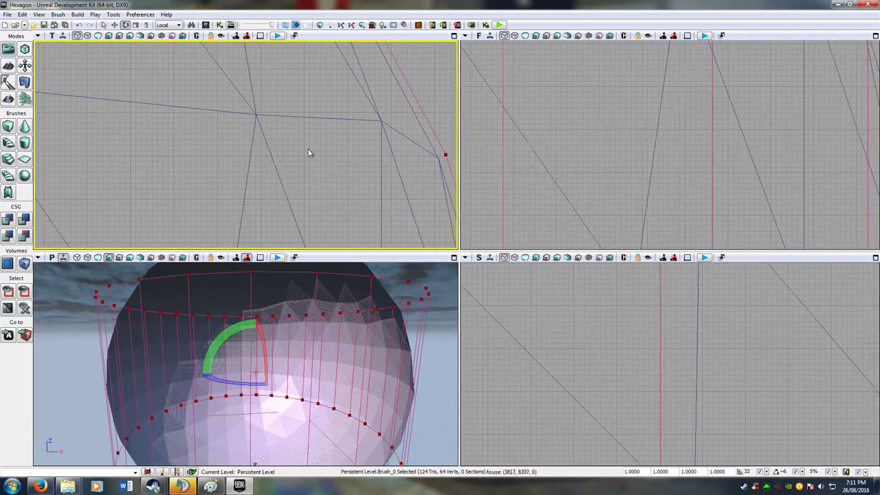
left_click_drag(309, 149, 182, 176)
scroll(183, 159, "up", 3)
scroll(182, 175, "up", 3)
left_click_drag(244, 172, 99, 179)
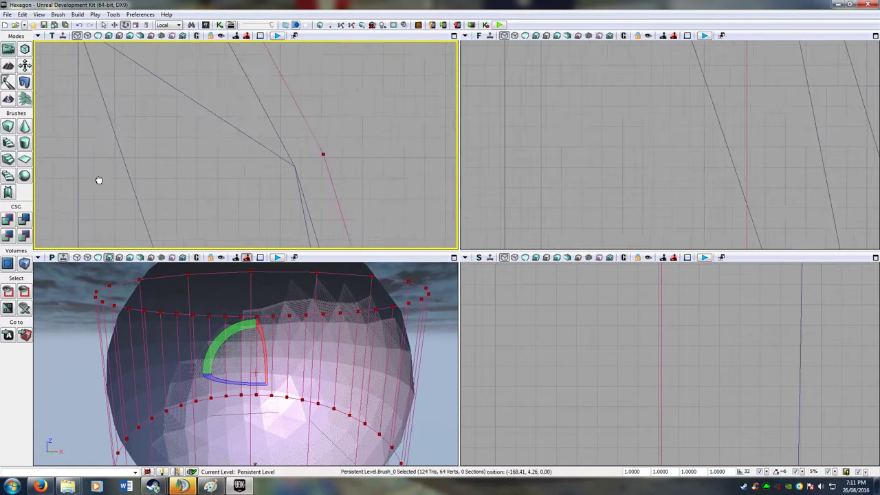
scroll(159, 182, "up", 3)
key("space")
left_click_drag(301, 372, 302, 370)
key("ctrl+z")
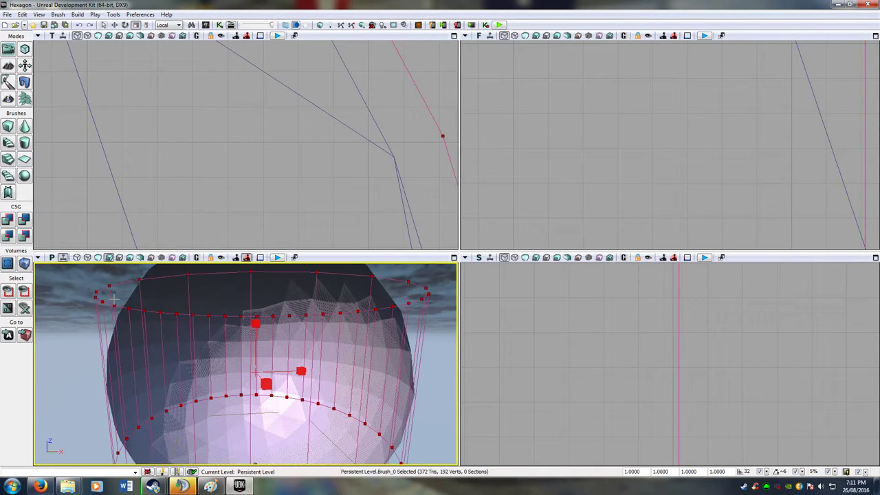
Rebuild the 32-sided cylinder brush with an outer radius of 9995, keeping Z at 10000
right_click(24, 143)
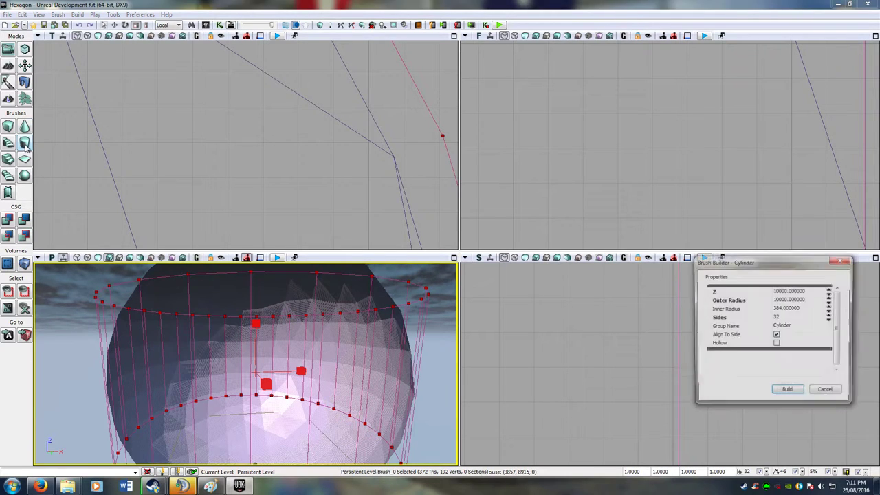
left_click(787, 302)
left_click(791, 302)
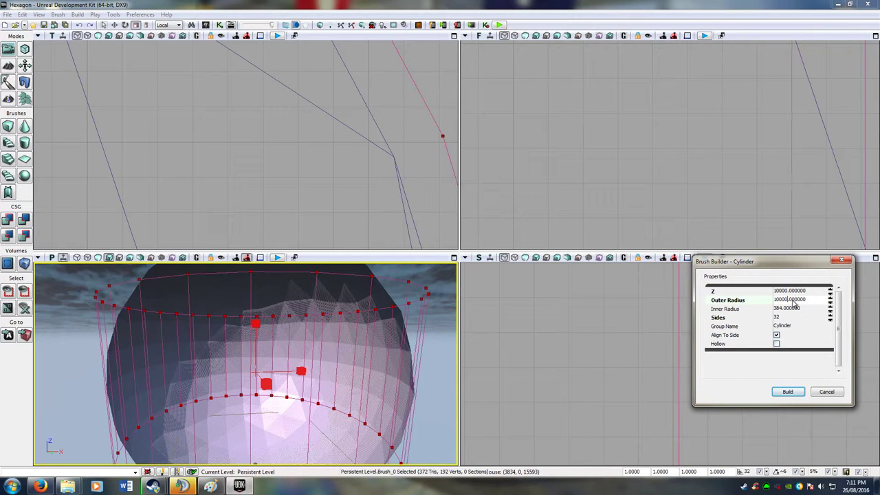
key("BackSpace")
key("BackSpace")
key("BackSpace")
key("BackSpace")
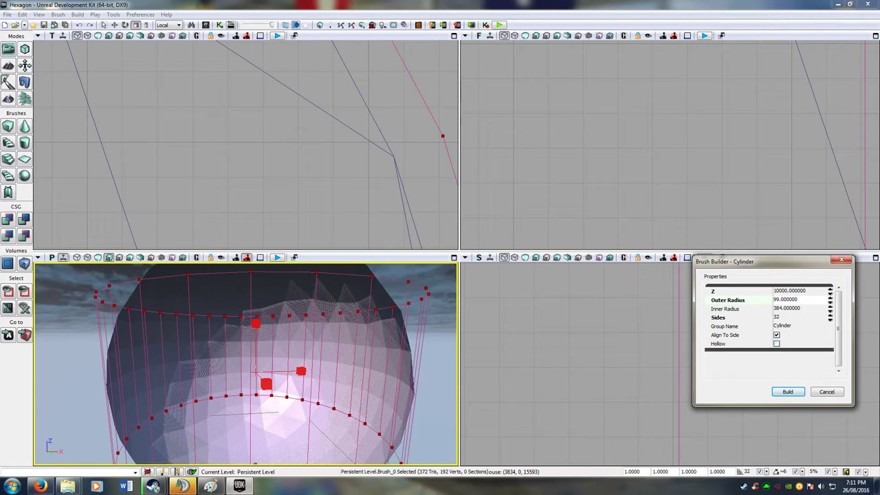
left_click(794, 300)
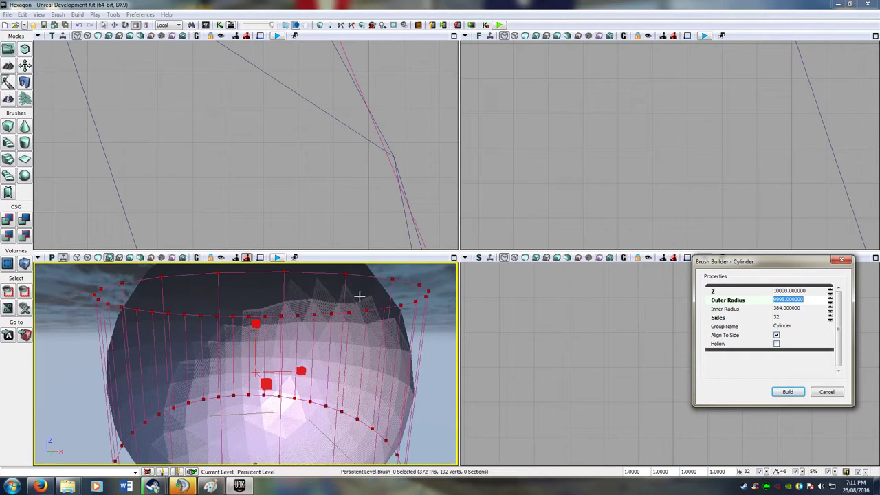
Try turning the rebuilt cylinder brush about its vertical axis in the perspective view, and undo the rotation
left_click(348, 340)
key("space")
key("space")
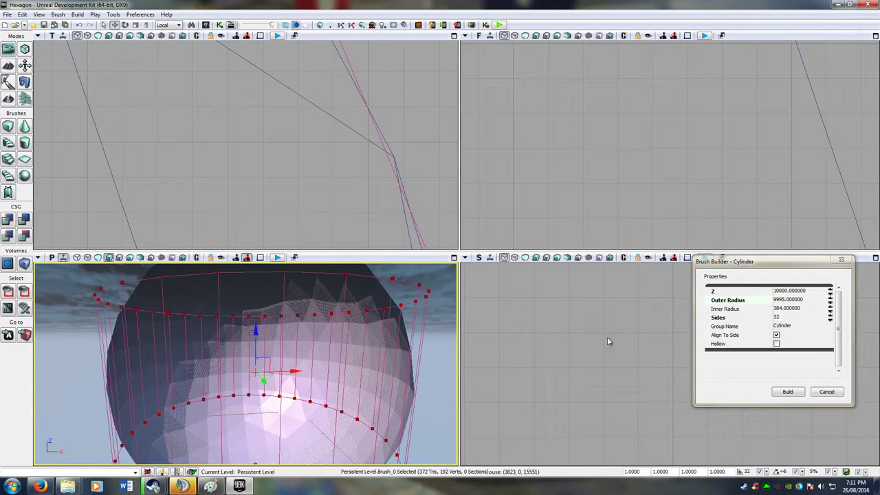
left_click_drag(227, 377, 220, 381)
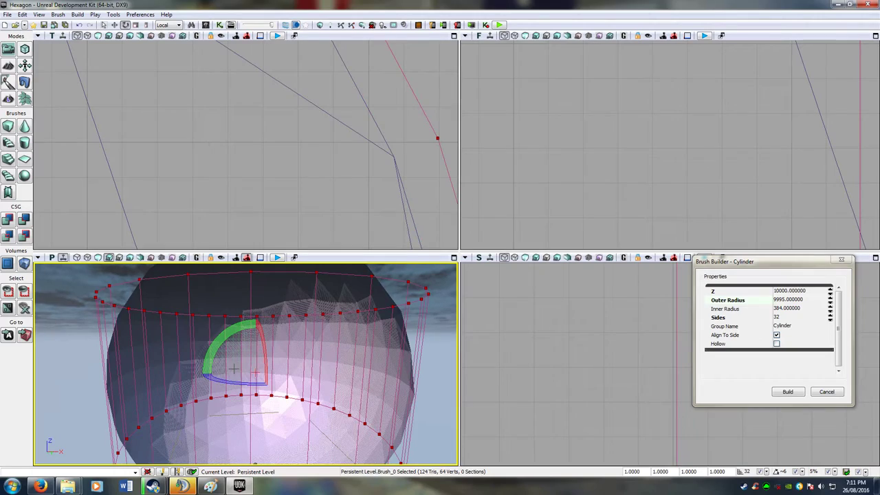
key("ctrl+z")
Rotate the cylinder brush about its vertical axis in the top view and compare its corners with the sphere's outline
right_click_drag(311, 125, 432, 141)
scroll(421, 142, "down", 9)
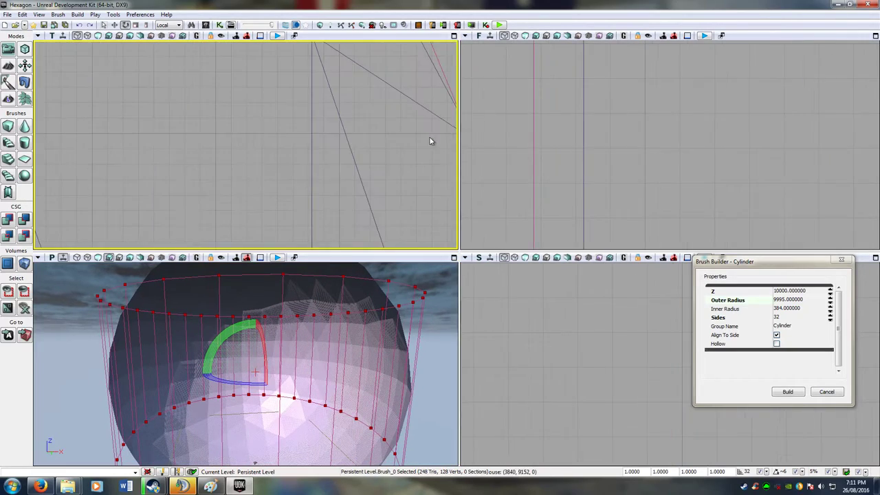
scroll(406, 148, "down", 5)
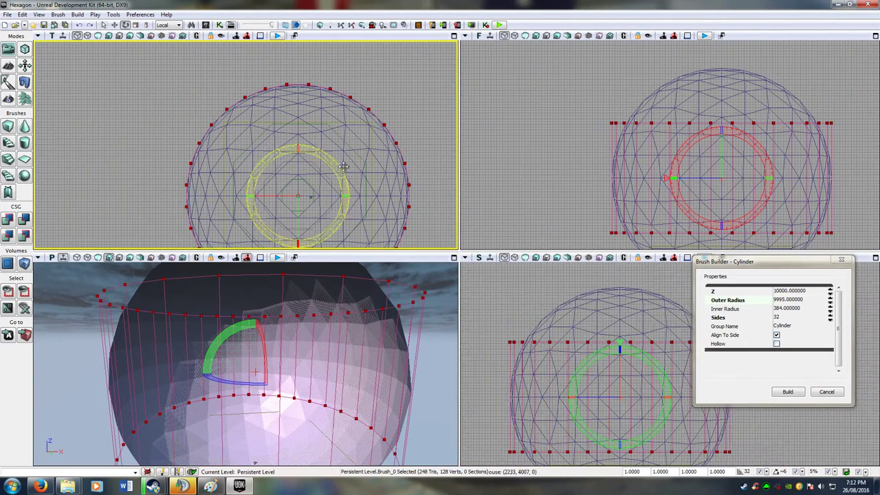
left_click_drag(332, 165, 348, 165)
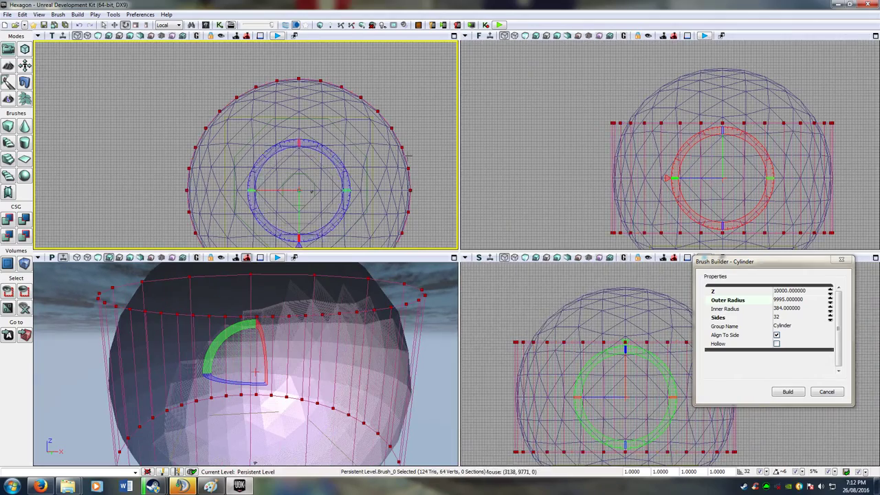
scroll(400, 162, "up", 3)
right_click_drag(400, 162, 337, 164)
scroll(337, 163, "up", 10)
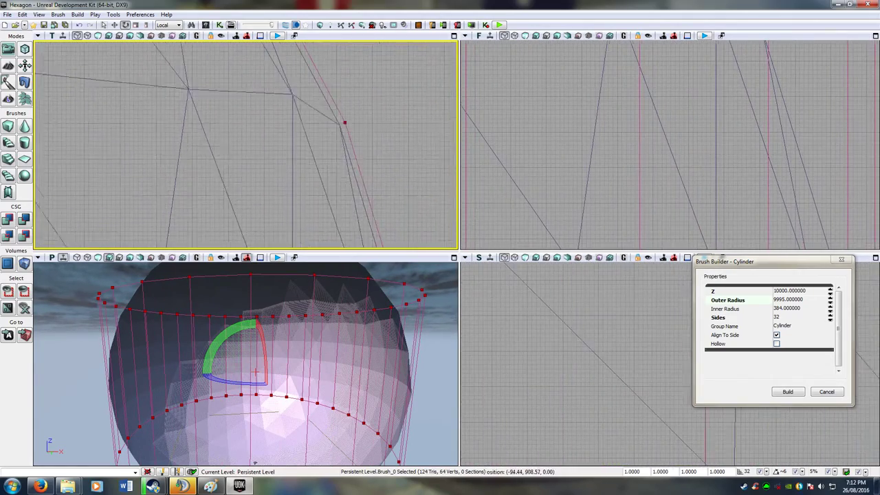
scroll(347, 211, "down", 4)
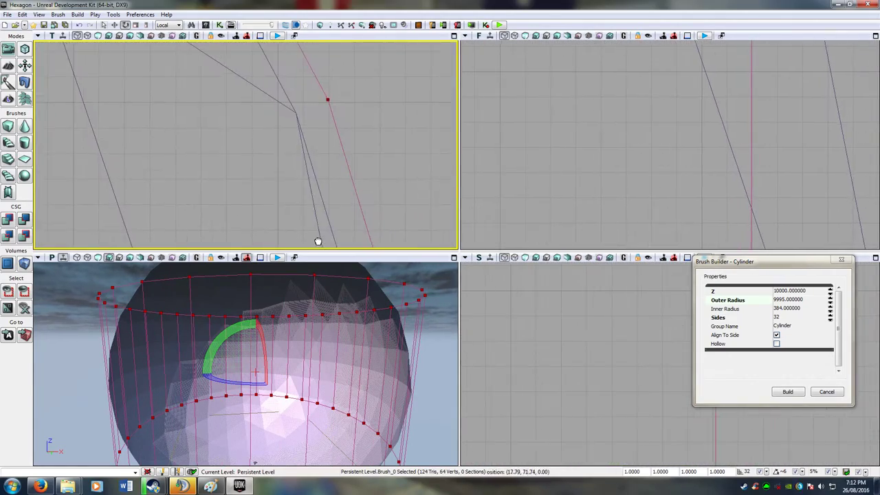
Rebuild the cylinder brush with an outer radius of 9990 and rotate it -5.63° about its vertical axis
left_click(789, 301)
left_click(789, 301)
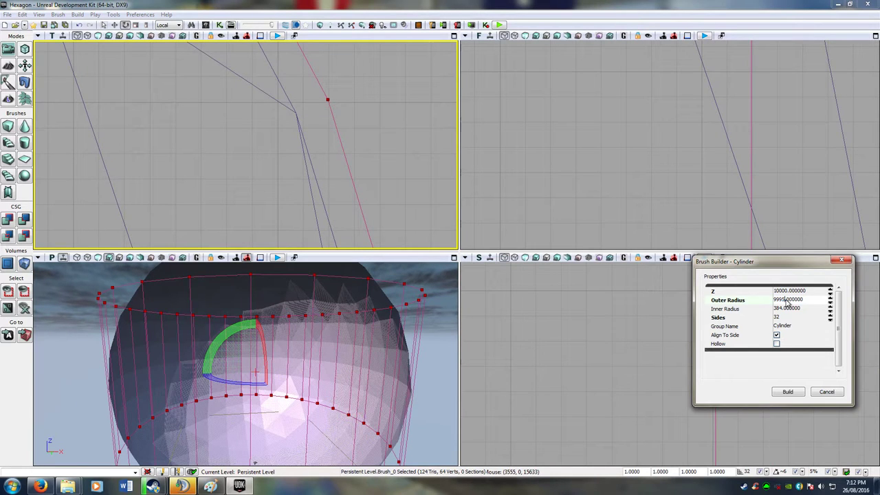
left_click(788, 392)
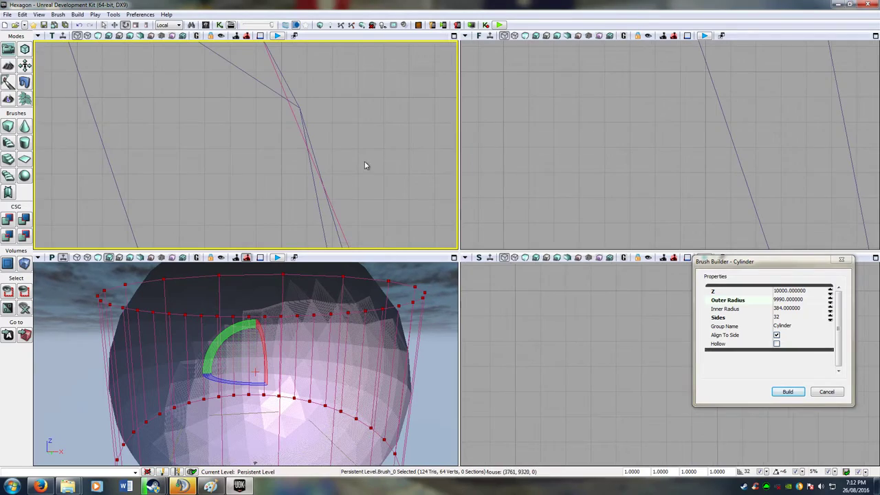
scroll(359, 164, "up", 5)
scroll(361, 163, "down", 5)
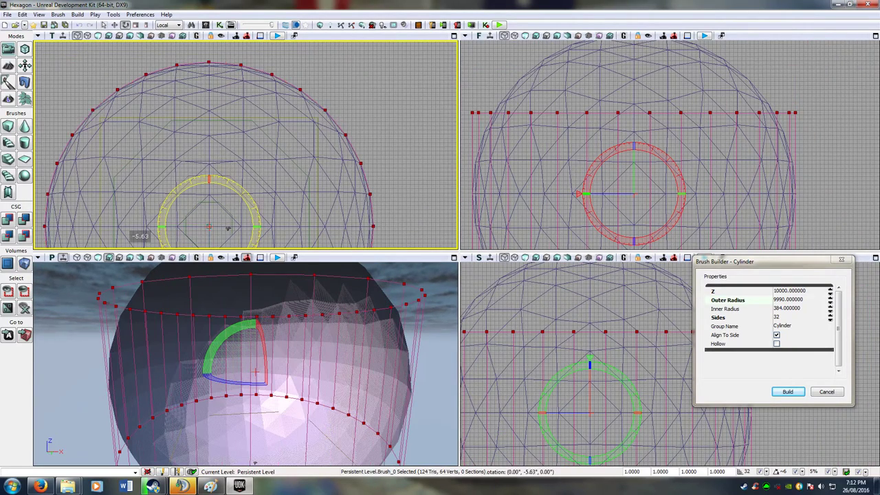
scroll(364, 170, "up", 8)
left_click_drag(301, 125, 367, 186)
Examine the gaps between the cylinder brush's corners and the sphere's outline on both sides in the top view
scroll(367, 186, "up", 5)
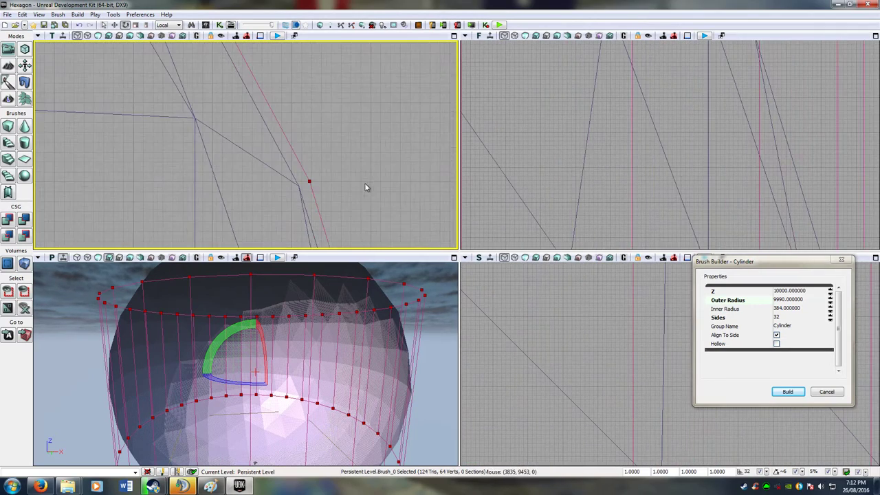
scroll(367, 185, "up", 5)
left_click_drag(309, 185, 423, 191)
scroll(424, 190, "up", 4)
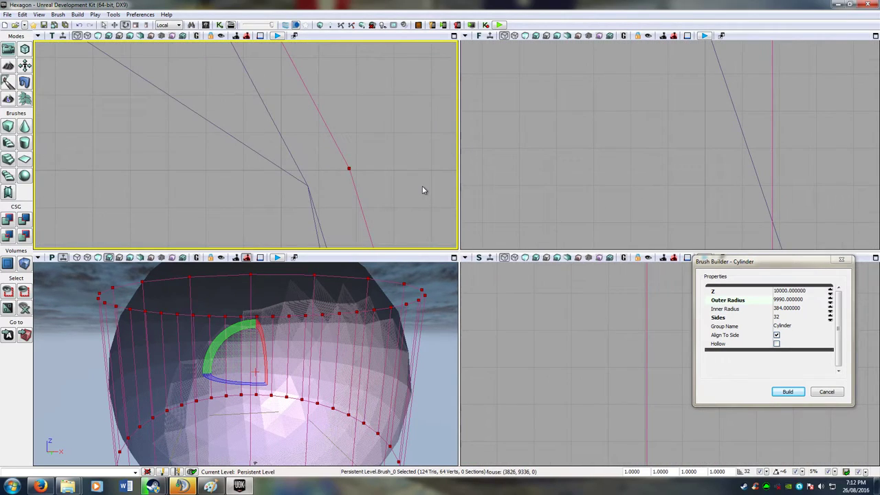
scroll(422, 190, "down", 8)
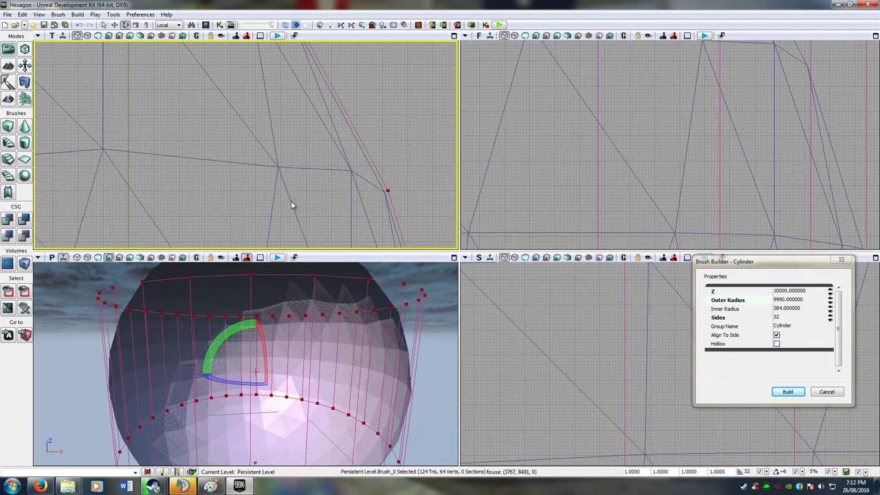
scroll(448, 170, "down", 2)
scroll(273, 199, "up", 10)
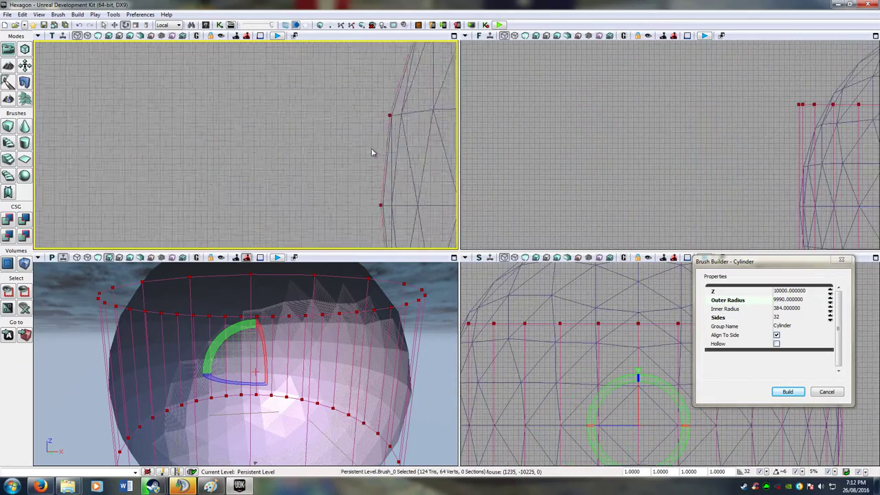
scroll(394, 152, "down", 8)
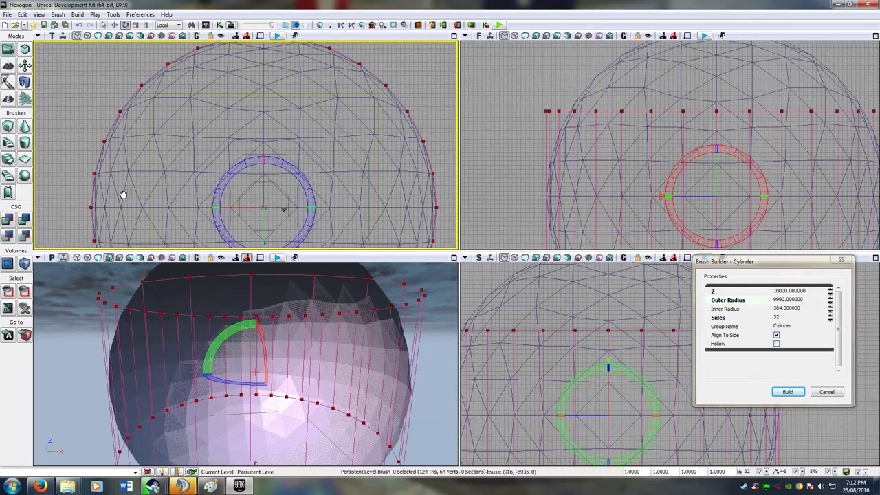
Rebuild the 32-sided cylinder brush with an outer radius of 9980
scroll(228, 133, "down", 3)
left_click(777, 300)
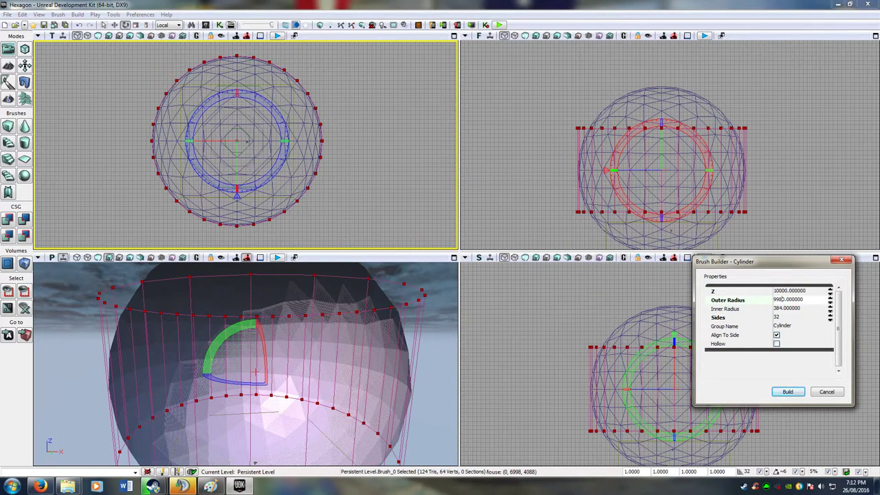
left_click(791, 392)
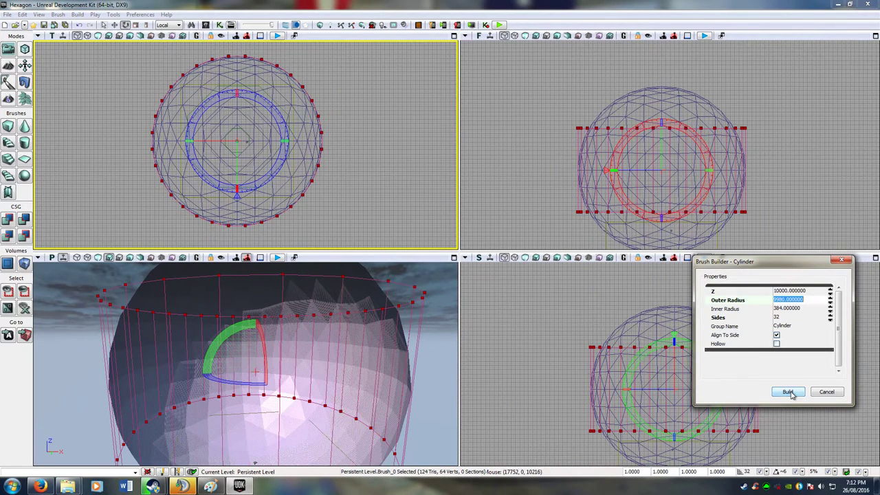
Try rotating the rebuilt cylinder brush about its vertical axis in the top view and check its position around the sphere
type("b")
left_click_drag(269, 173, 272, 167)
key("b")
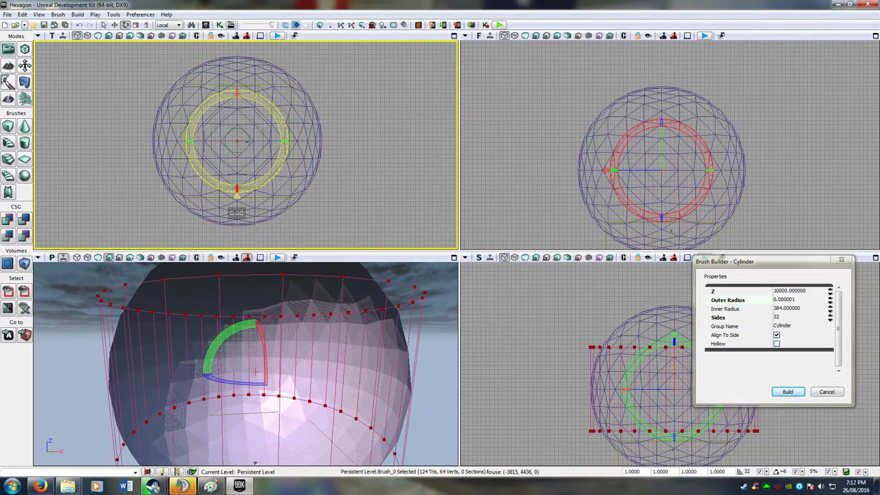
scroll(319, 182, "up", 6)
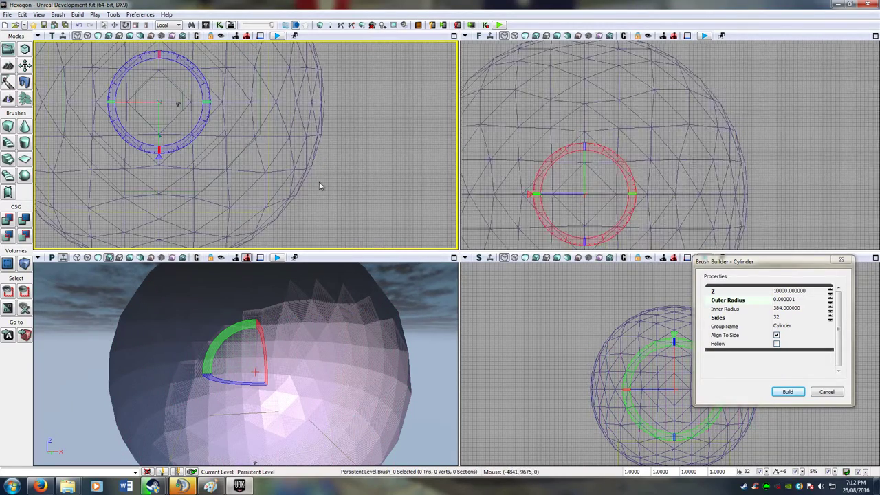
key("Home")
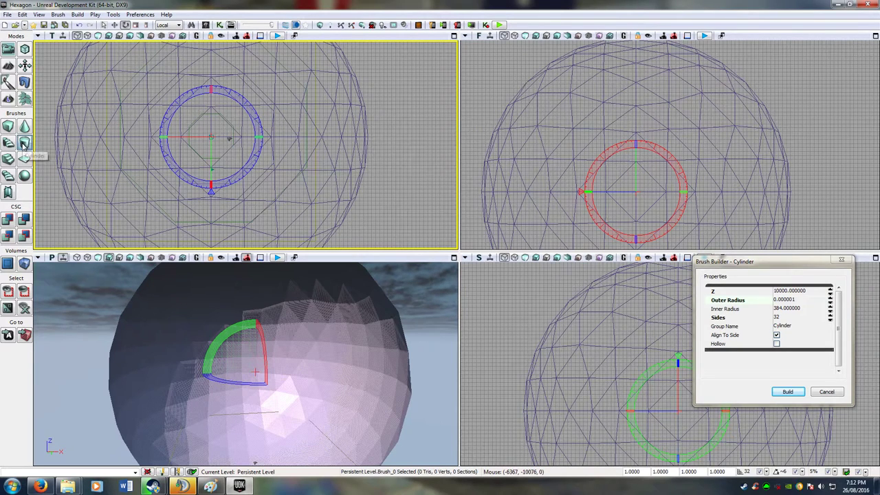
left_click(258, 135)
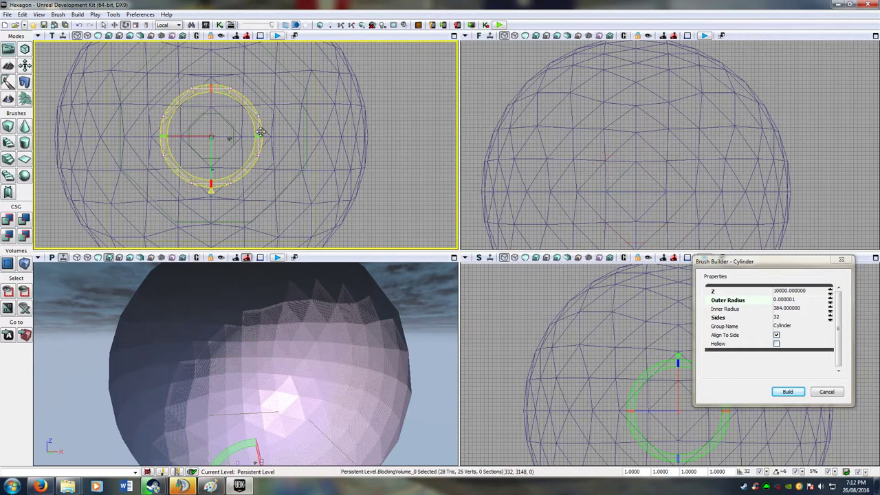
key("space")
key("space")
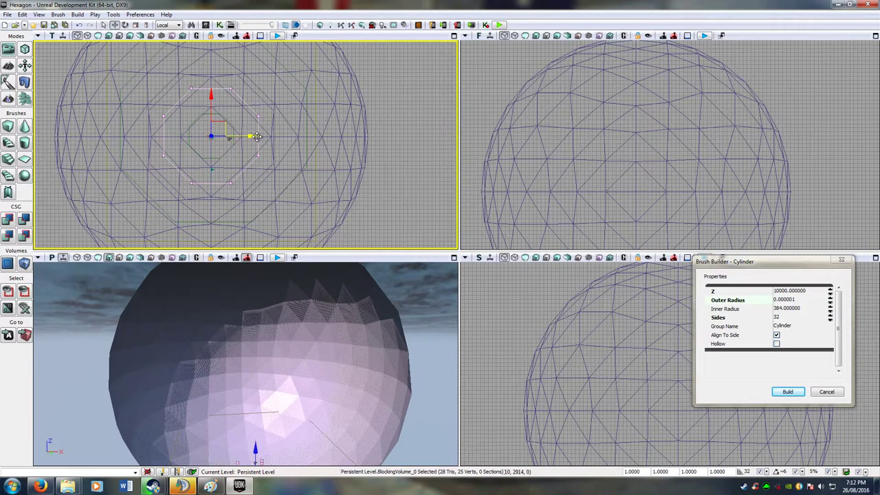
key("ctrl+z")
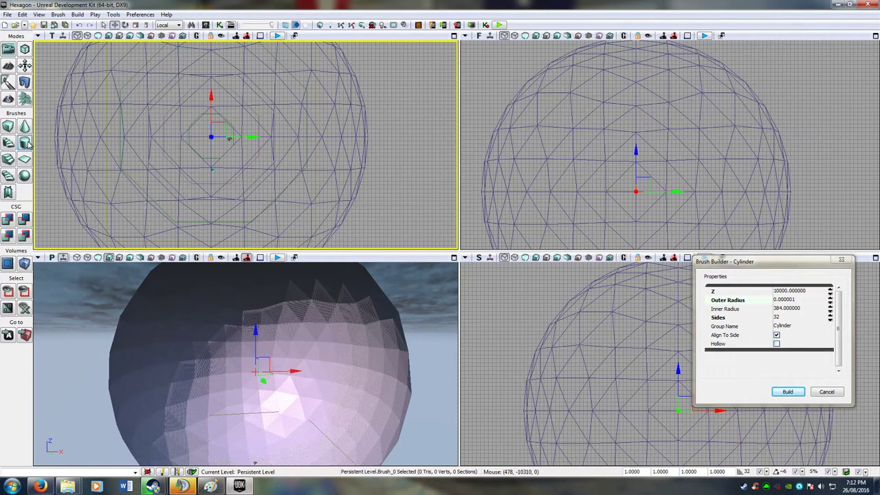
Try moving the builder brush upward from the sphere's centre, and undo the move
left_click_drag(355, 234, 397, 77)
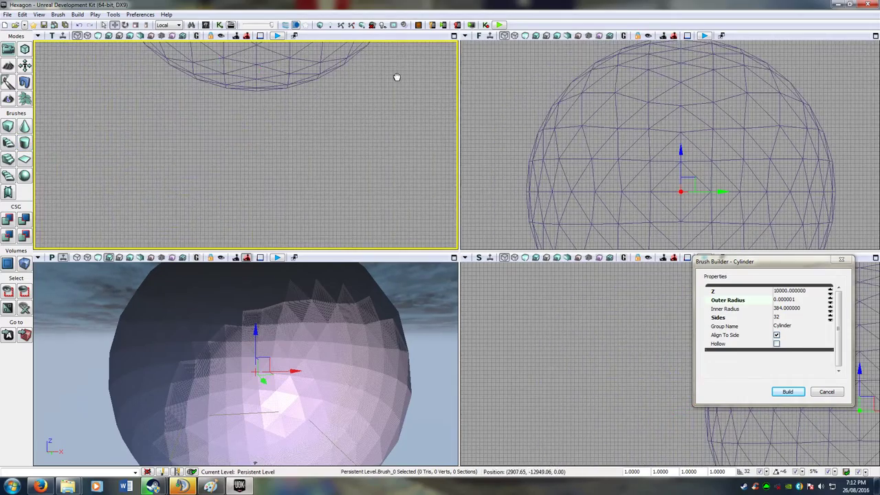
scroll(387, 122, "down", 10)
left_click_drag(374, 128, 326, 224)
scroll(243, 216, "up", 6)
scroll(295, 206, "up", 6)
right_click_drag(316, 320, 301, 327)
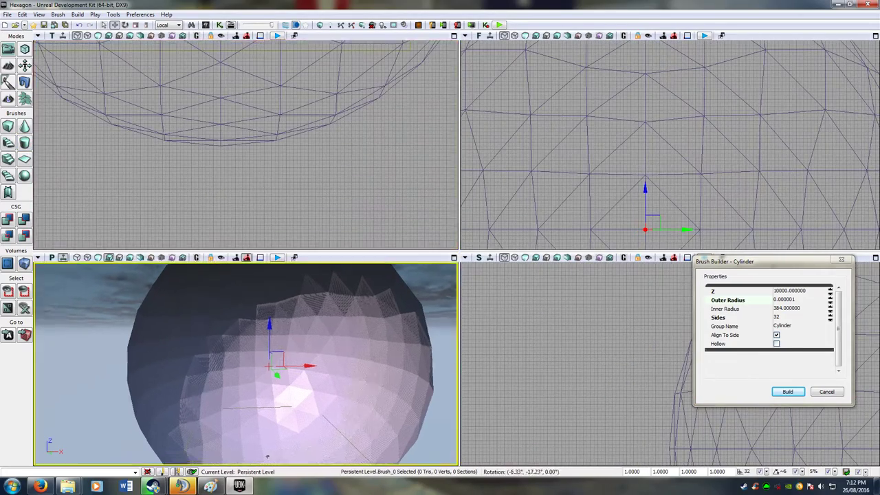
mouse_move(297, 291)
right_mouse_down()
mouse_move(294, 347)
mouse_move(291, 291)
right_mouse_up()
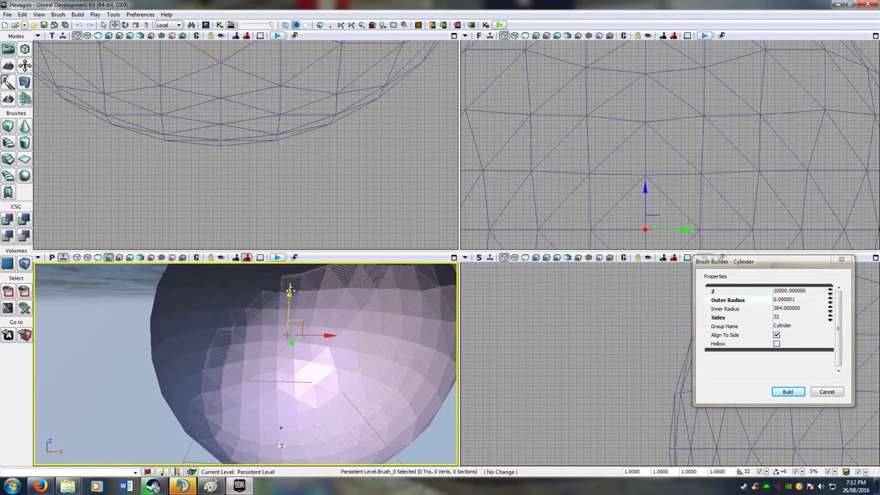
left_click_drag(290, 290, 354, 262)
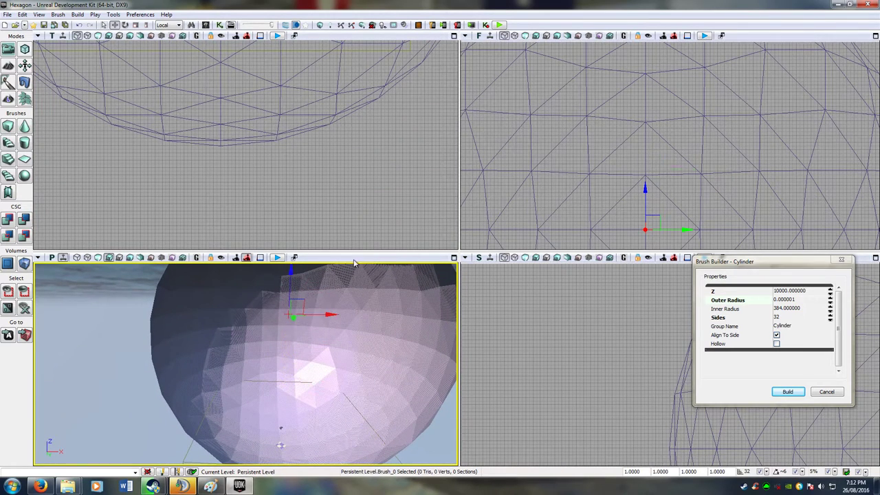
key("ctrl+z")
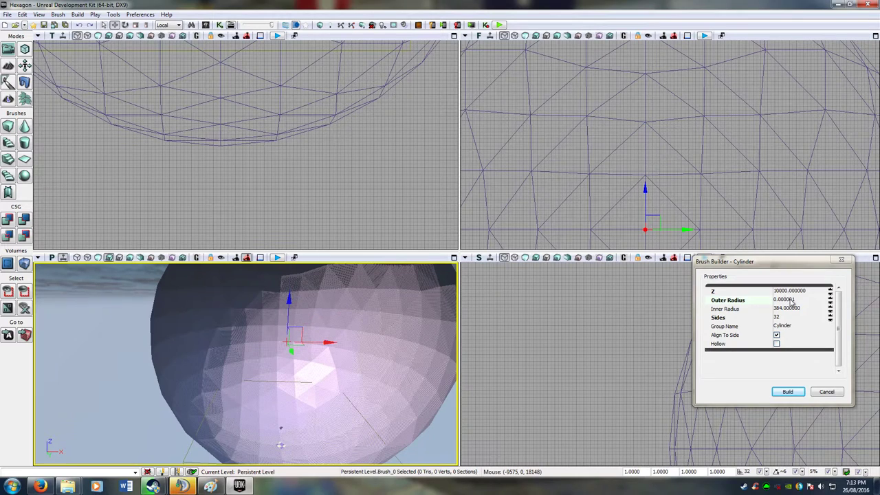
Rebuild the 32-sided cylinder brush with an outer radius of 9980
left_click(792, 300)
type("1")
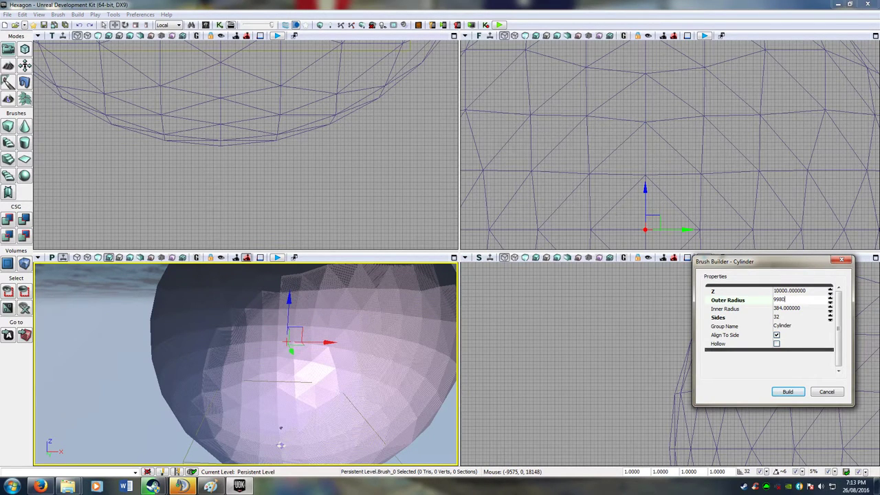
key("Return")
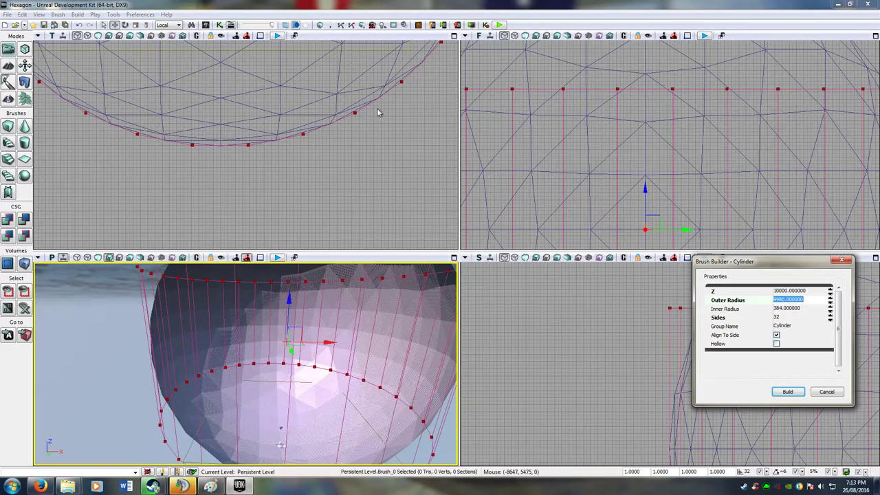
Rotate the cylinder brush about its vertical axis in the top view and compare its corner with the sphere's edge
left_click_drag(376, 109, 296, 242)
left_click_drag(315, 182, 334, 235)
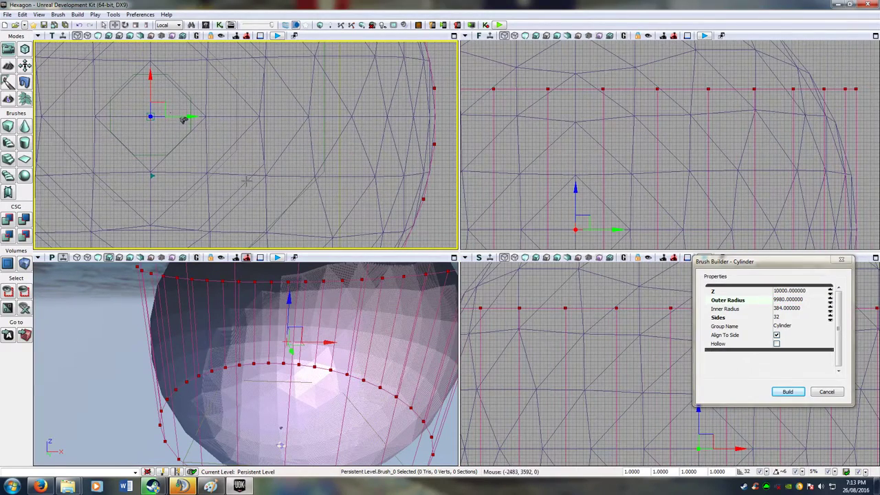
key("e")
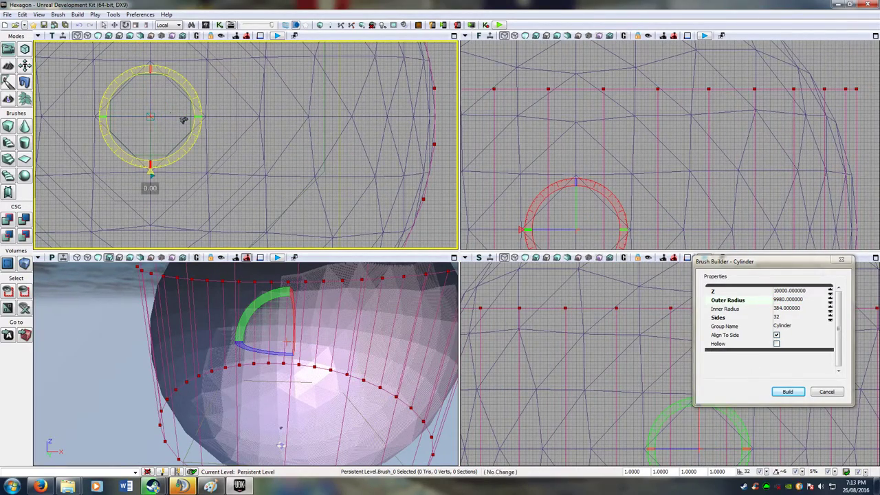
left_click_drag(198, 118, 199, 132)
left_click_drag(439, 145, 438, 145)
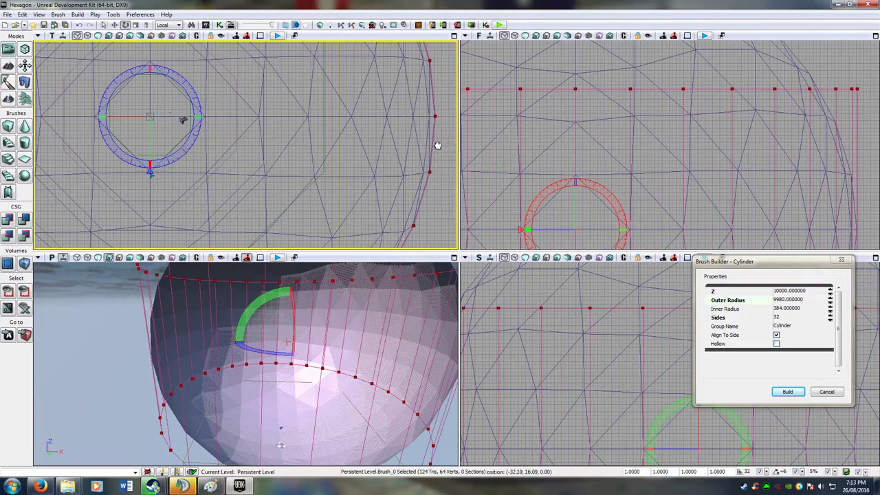
scroll(437, 145, "up", 10)
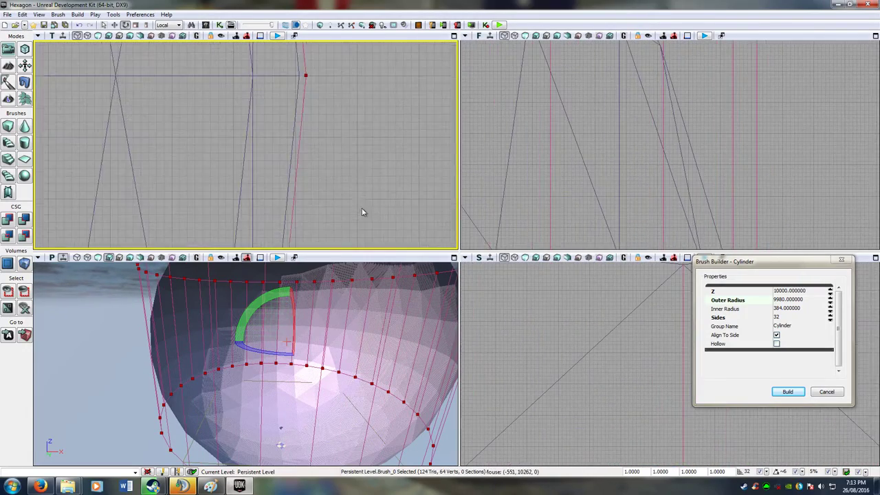
scroll(363, 212, "up", 8)
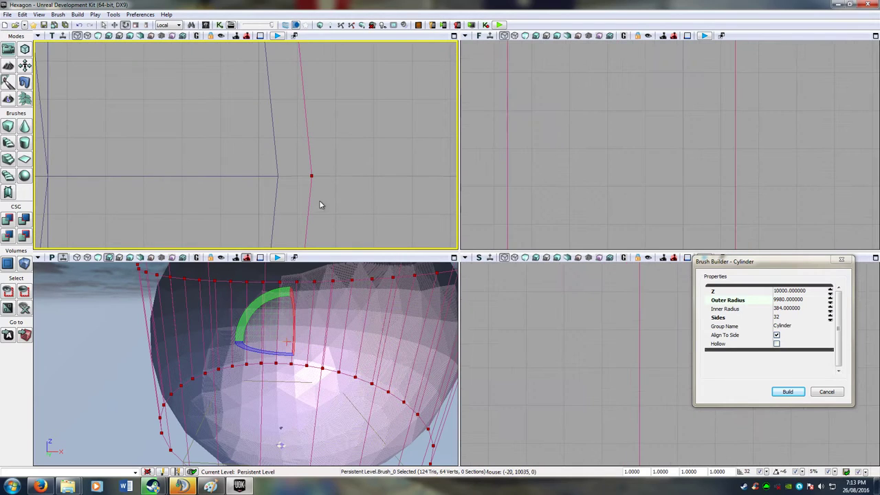
Rebuild the cylinder brush with an outer radius of 9970 and rotate it about its vertical axis to line its corners up with the sphere's
left_click(782, 301)
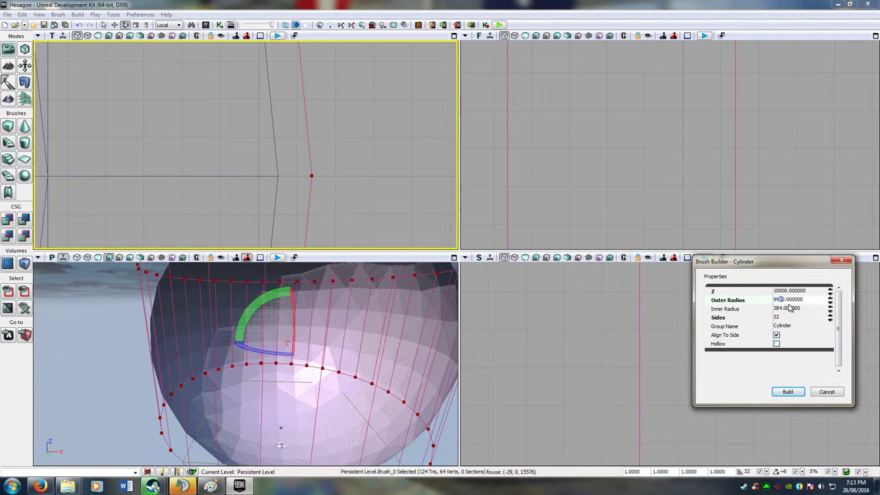
key("Return")
scroll(381, 119, "down", 5)
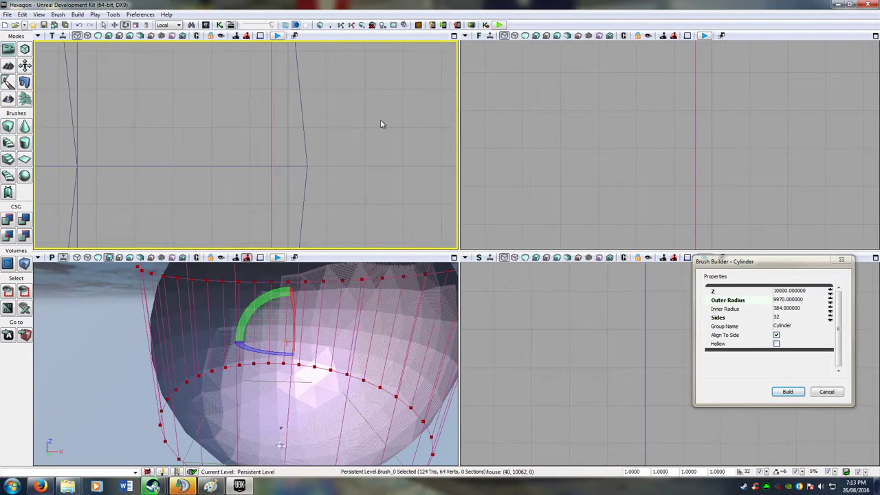
left_click(265, 355)
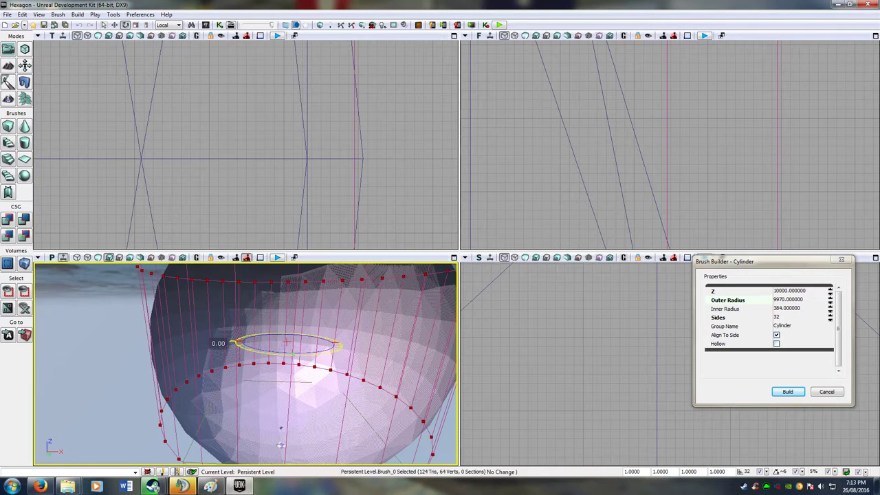
left_click_drag(265, 355, 279, 355)
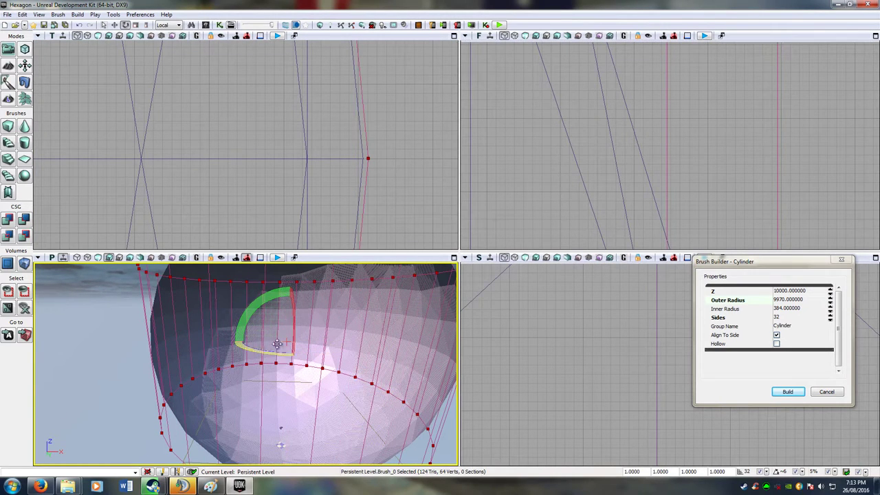
Set the drag grid snap to 1 and inspect the gap between the brush corner and the sphere's edge in the top view
right_click_drag(401, 154, 338, 174)
scroll(383, 172, "up", 10)
left_click_drag(337, 174, 350, 198)
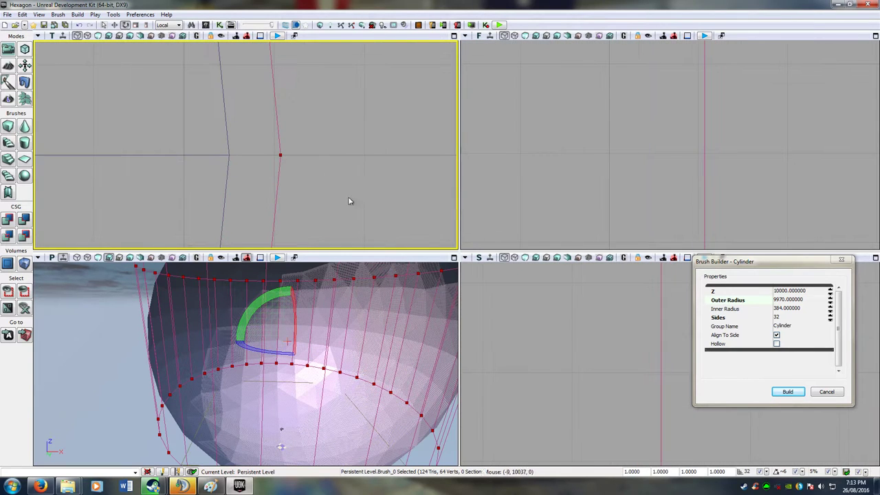
left_click(765, 475)
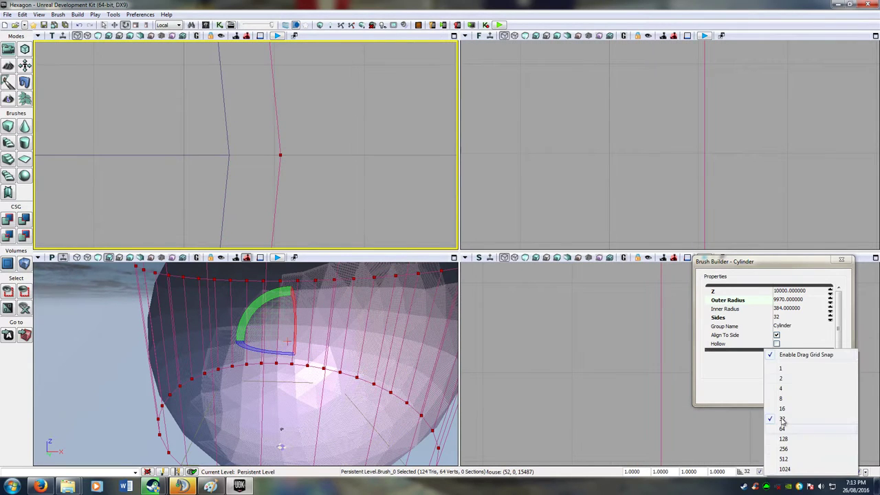
left_click(781, 371)
scroll(354, 177, "up", 8)
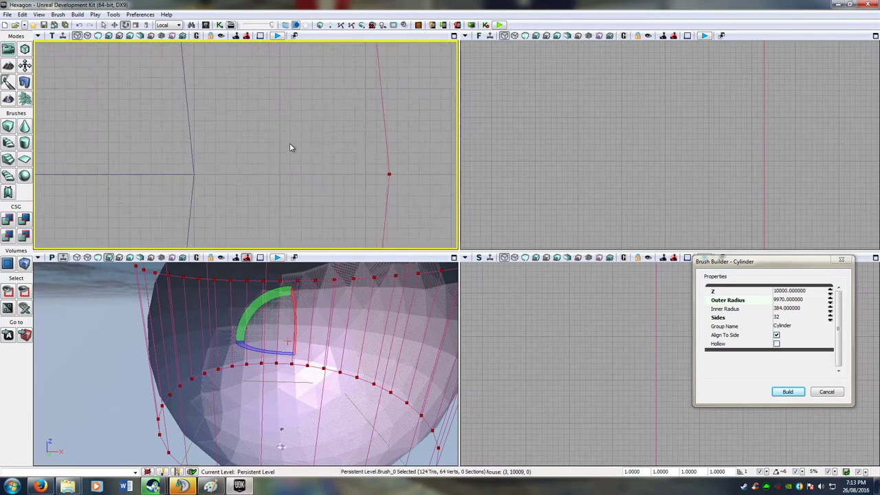
right_click_drag(323, 173, 286, 164)
right_click(289, 165)
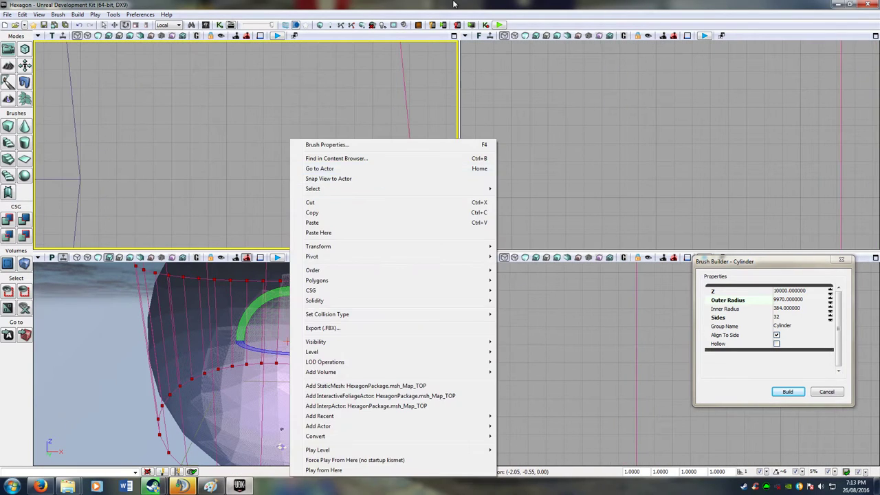
left_click(454, 3)
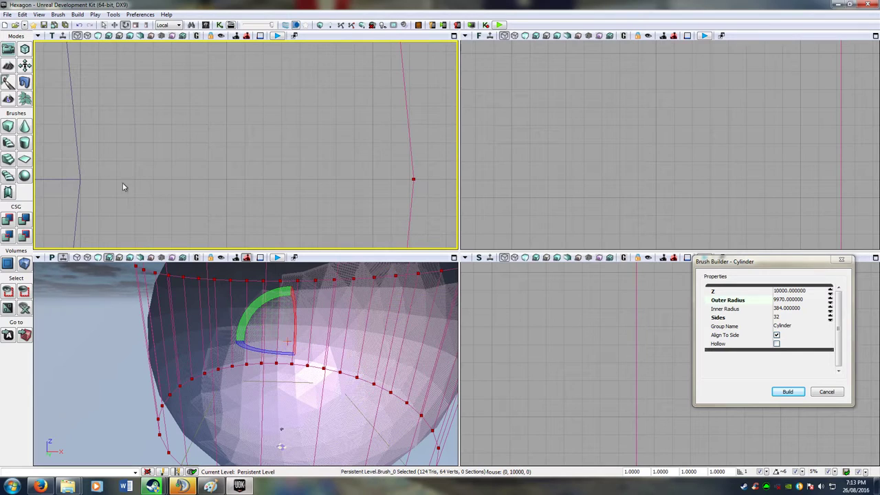
Rebuild the cylinder brush with an outer radius of 9950 and rotate it 5.63° about its vertical axis
left_click(782, 302)
double_click(783, 301)
left_click(782, 301)
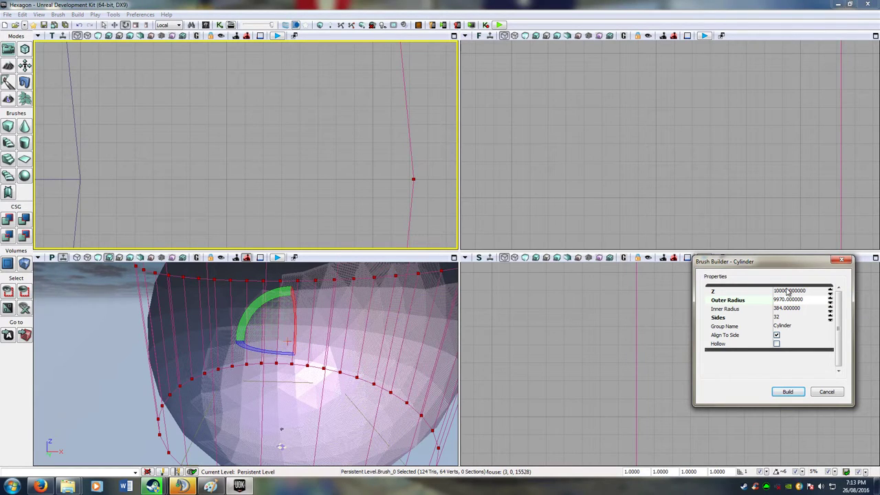
key("Return")
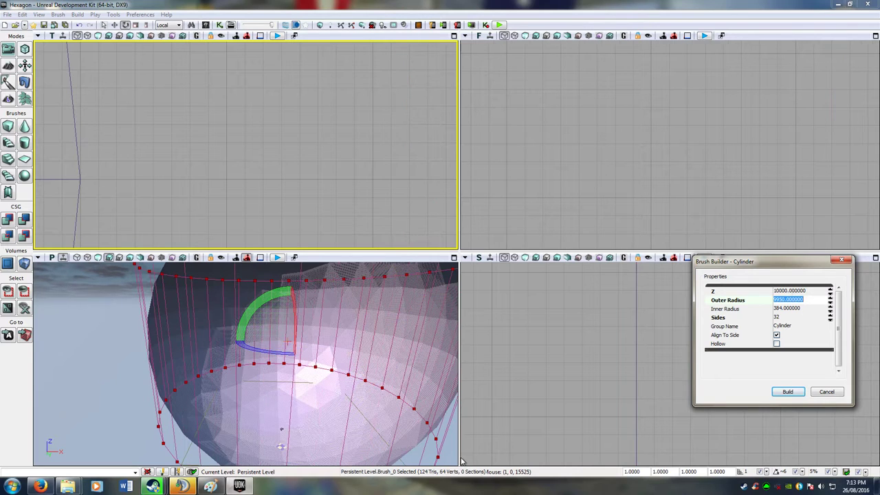
left_click_drag(269, 351, 278, 352)
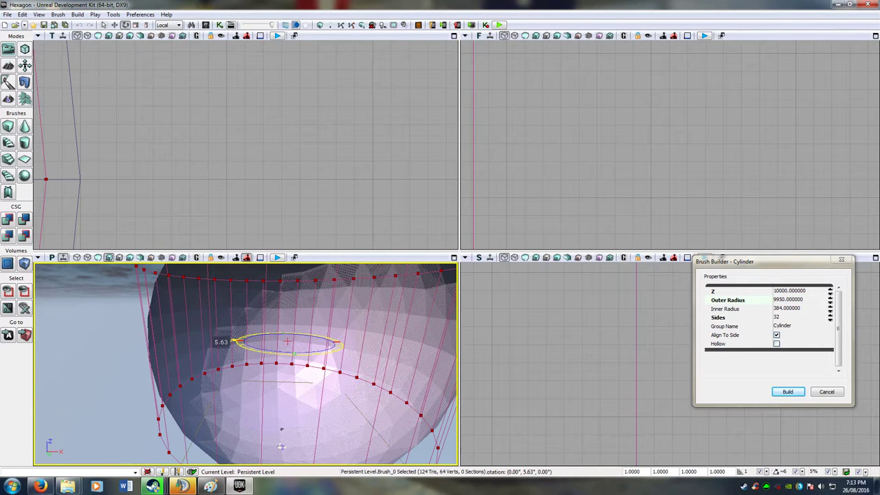
left_click_drag(152, 204, 336, 220)
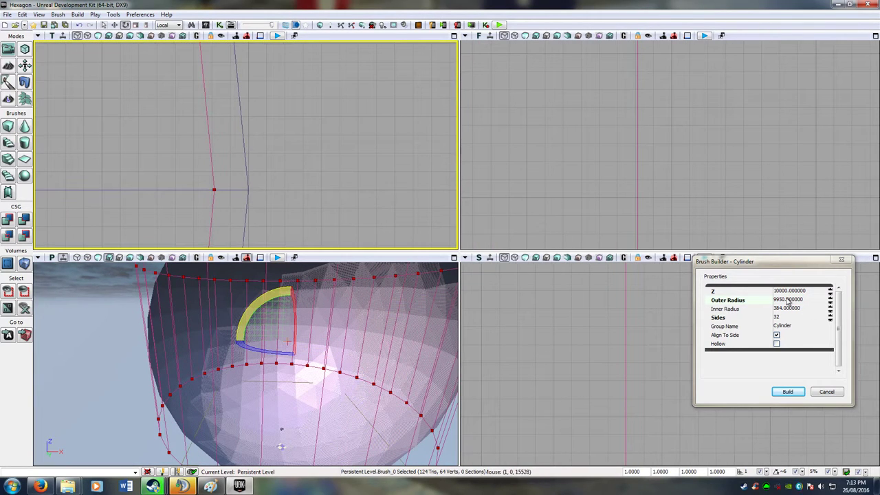
Rebuild the cylinder brush with an outer radius of 9960 and rotate it about its vertical axis to match the sphere's corners
left_click_drag(788, 301, 773, 301)
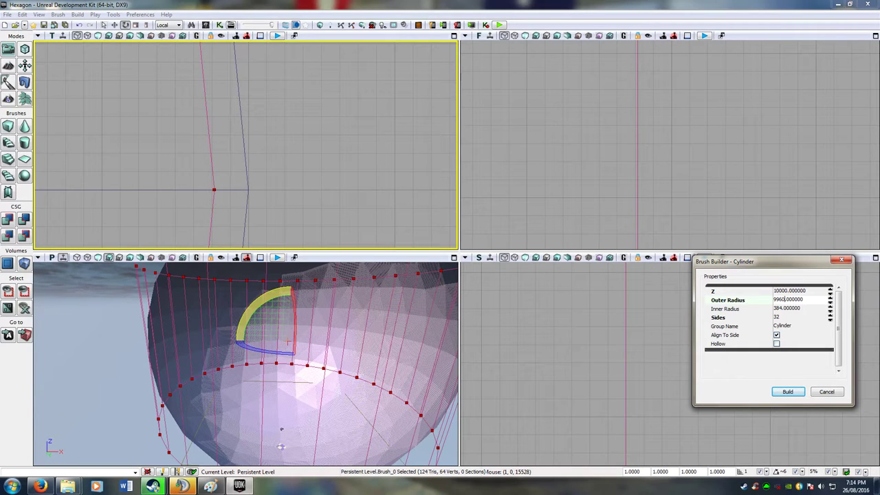
left_click(787, 392)
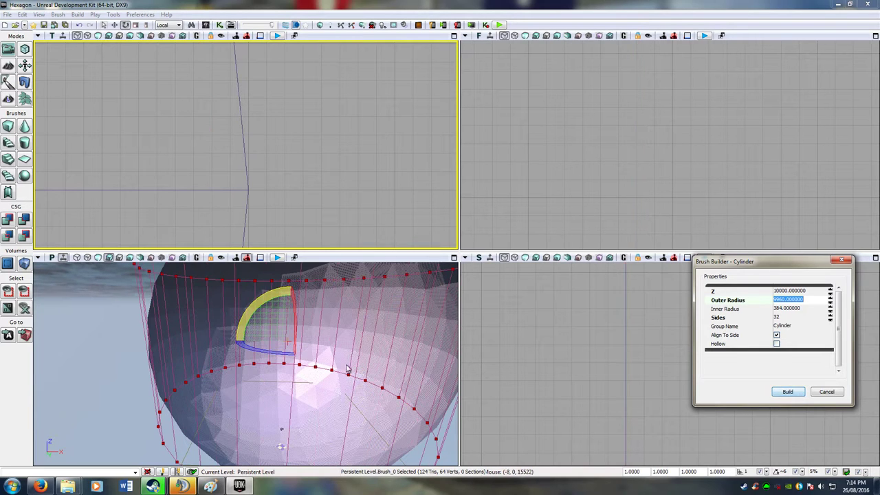
left_click_drag(257, 351, 268, 351)
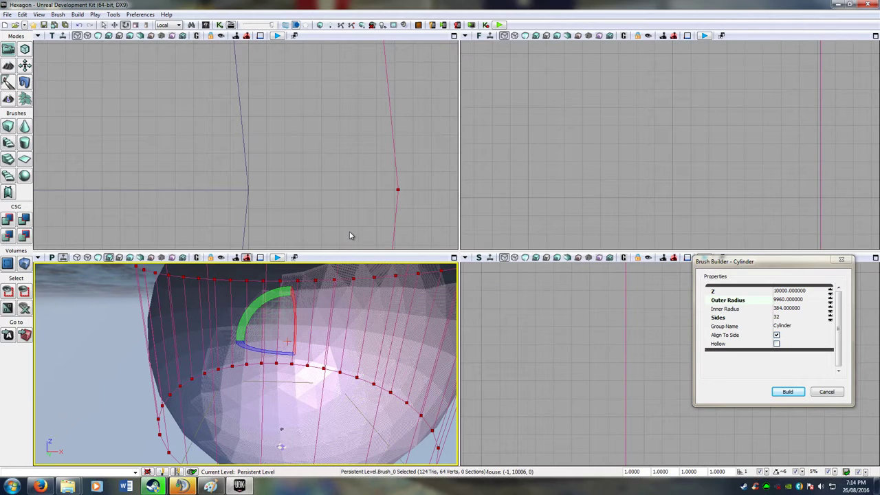
Examine the gaps between the brush's corners and the sphere's edge on two opposite sides in the top view
right_click_drag(362, 189, 399, 158)
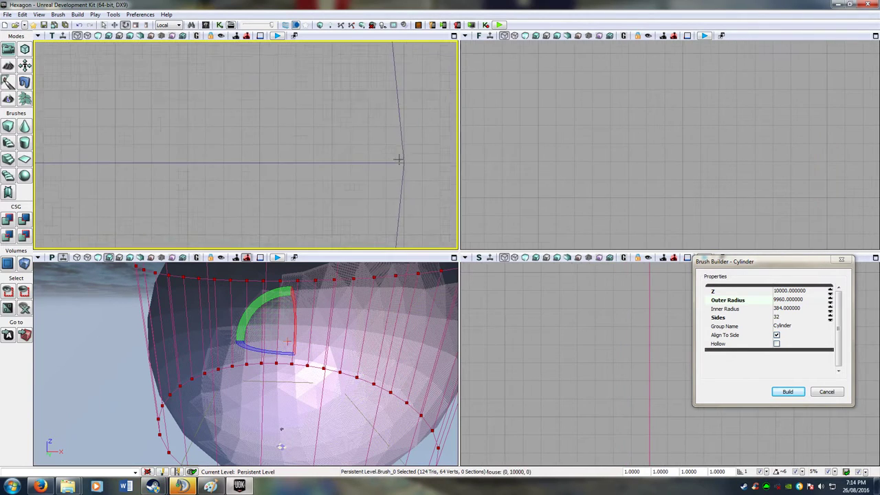
scroll(390, 161, "down", 8)
scroll(342, 175, "down", 3)
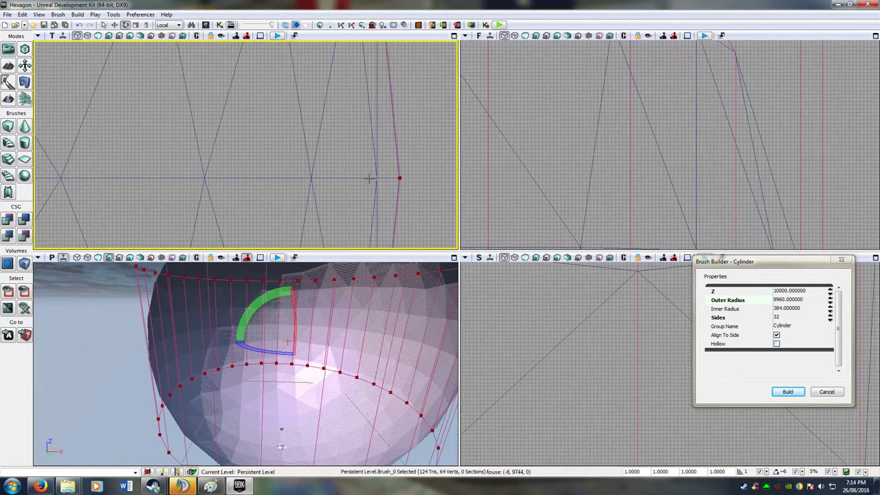
scroll(369, 179, "down", 8)
right_click_drag(137, 186, 531, 192)
scroll(363, 178, "up", 6)
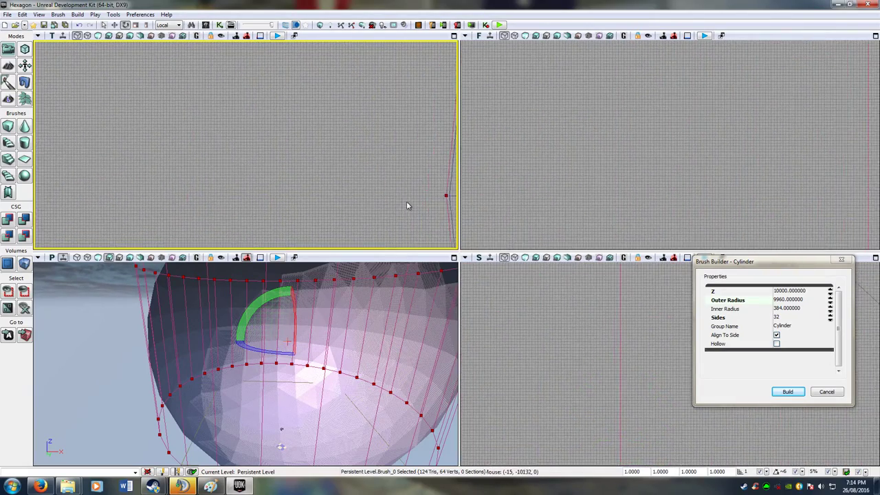
scroll(378, 191, "up", 4)
right_click_drag(388, 191, 167, 184)
scroll(232, 179, "up", 5)
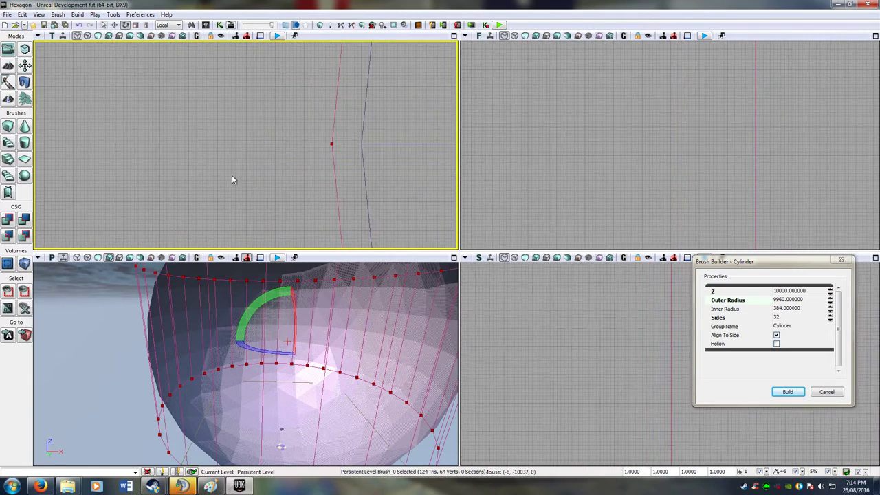
right_click_drag(234, 177, 249, 172)
mouse_move(249, 172)
left_mouse_down()
mouse_move(151, 195)
mouse_move(257, 183)
left_mouse_up()
right_click(256, 181)
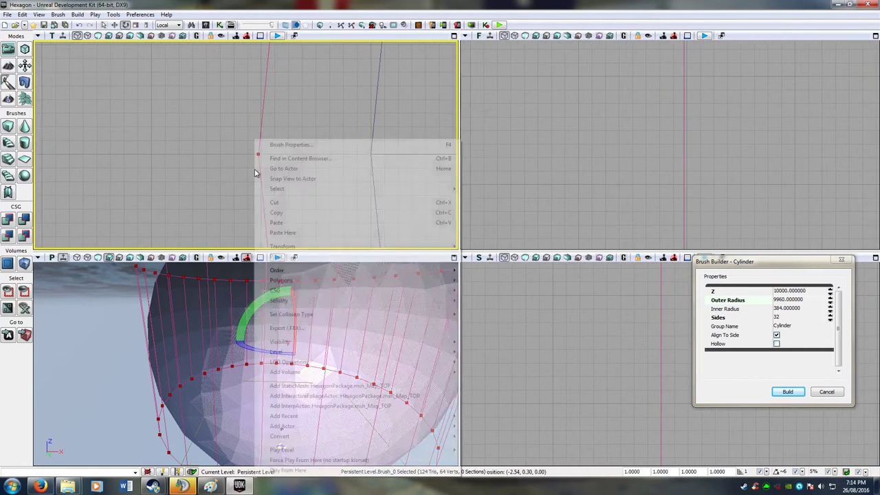
left_click(361, 6)
scroll(362, 7, "up", 3)
scroll(336, 156, "down", 3)
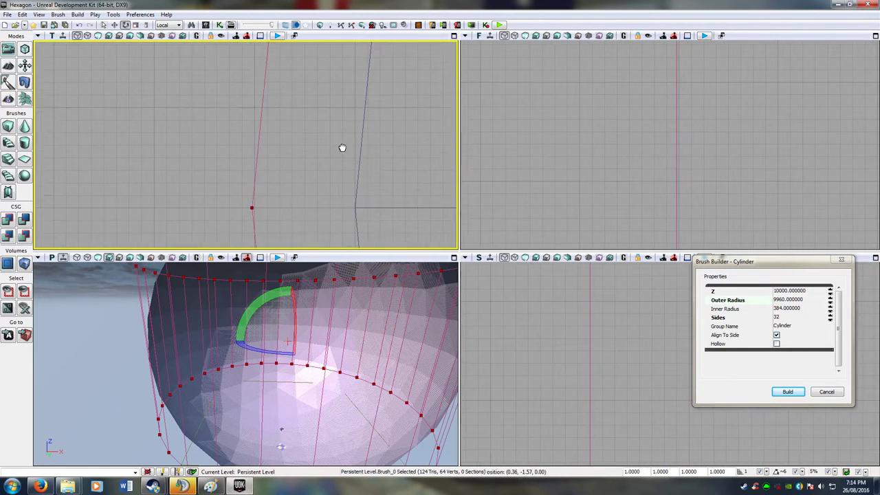
right_click(344, 147)
Rebuild the cylinder brush with an outer radius of 9955 and rotate it about its vertical axis to match the sphere's corners
left_click(789, 304)
left_click(787, 303)
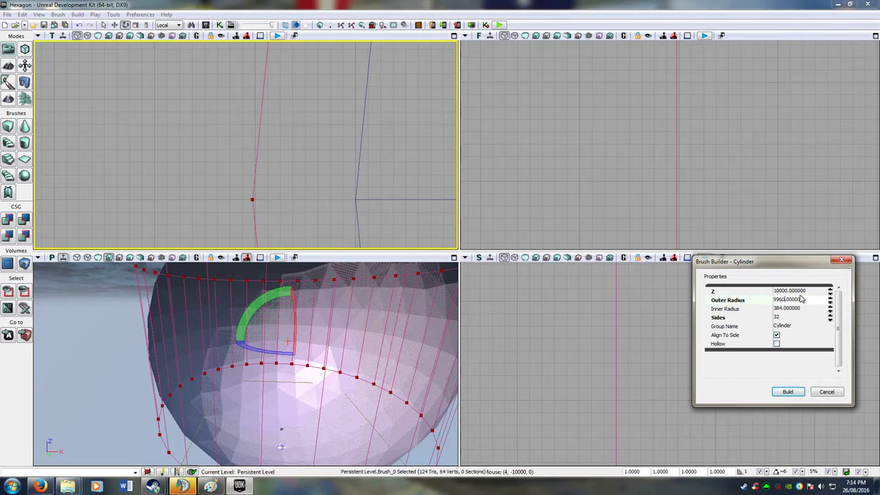
left_click(789, 392)
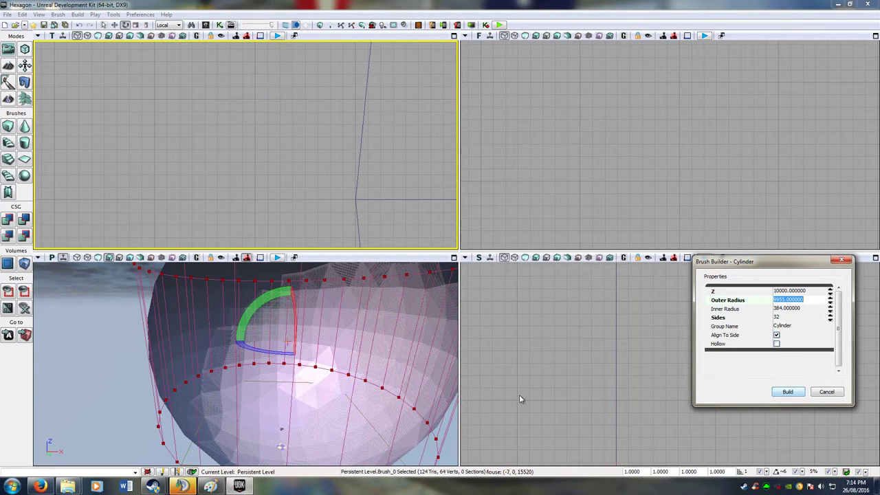
left_click(263, 351)
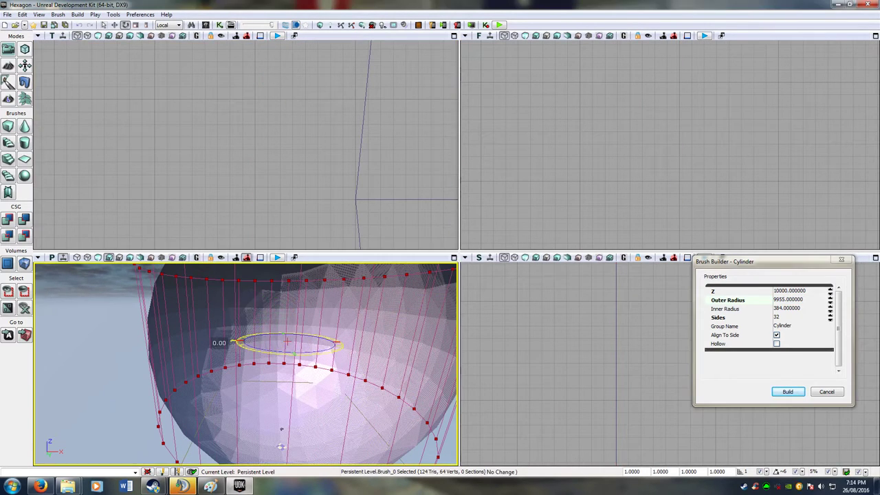
left_click_drag(263, 351, 279, 335)
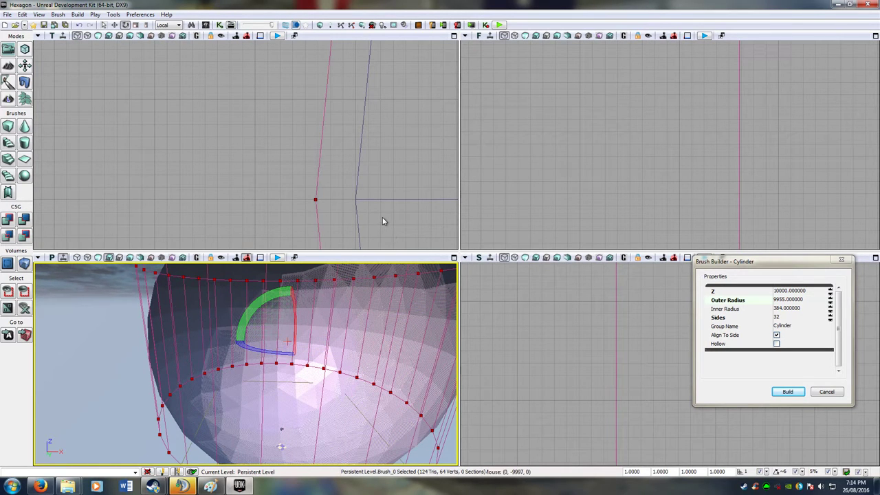
Rebuild the cylinder brush with an outer radius of 9950 and rotate it about its vertical axis to match the sphere's corners
left_click(788, 301)
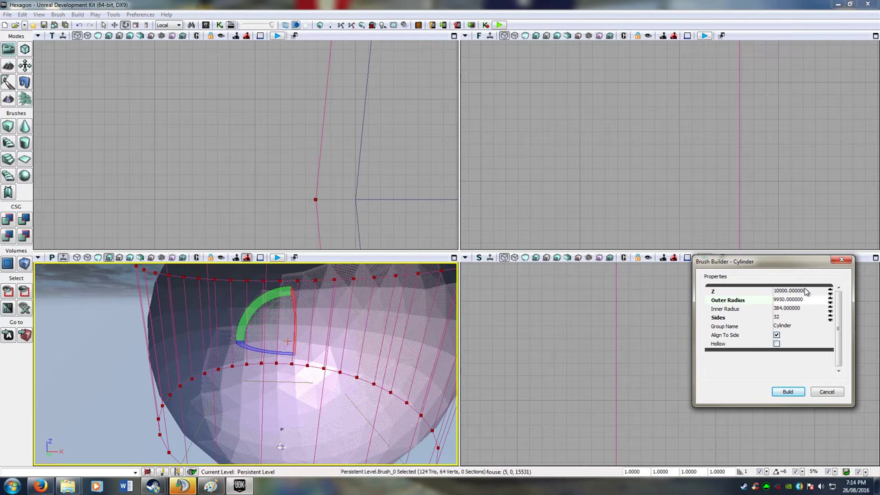
left_click(788, 392)
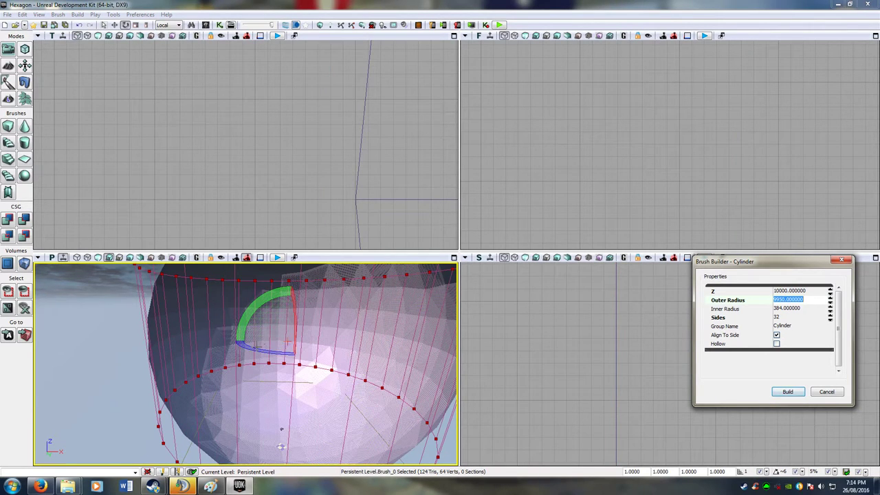
mouse_move(256, 347)
left_mouse_down()
mouse_move(270, 348)
mouse_move(255, 347)
left_mouse_up()
Rebuild the cylinder brush with an outer radius of 9952 and rotate it about its vertical axis to match the sphere's corners
left_click_drag(775, 300, 788, 302)
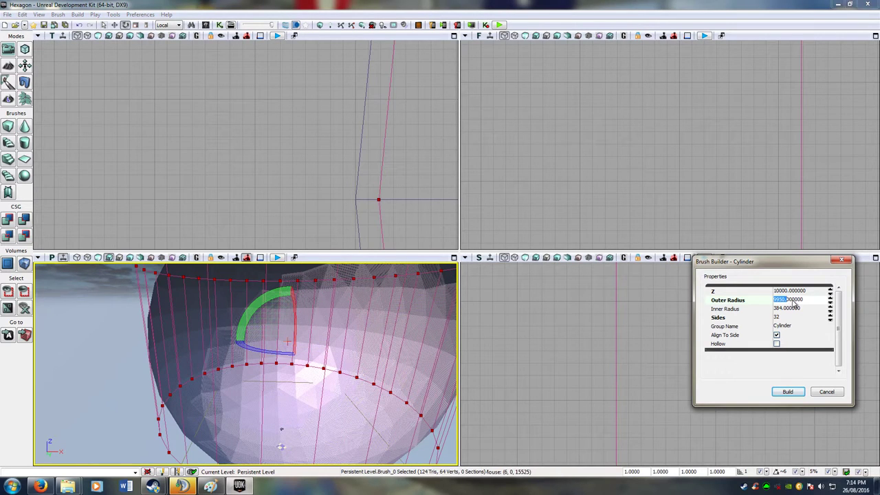
type("9952")
key("Return")
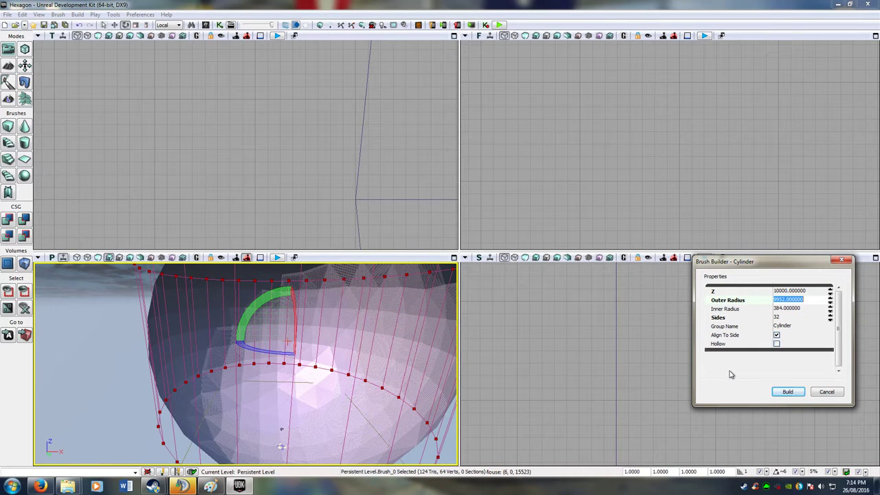
left_click(788, 392)
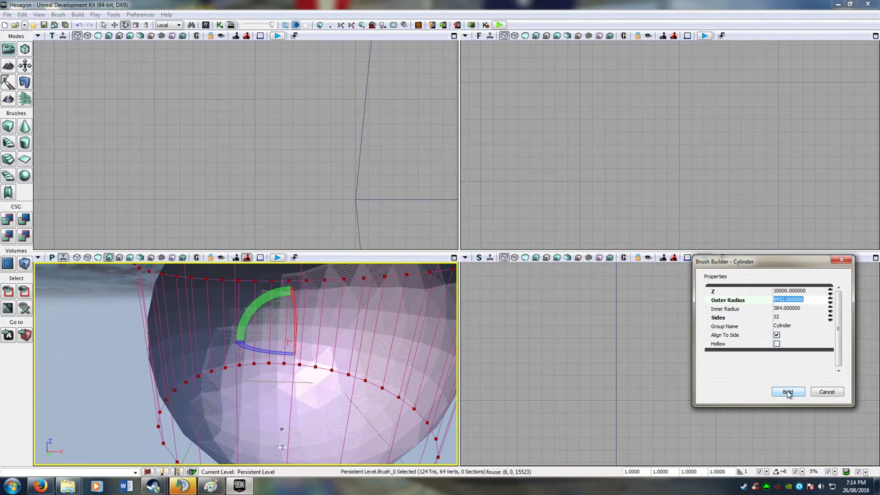
mouse_move(260, 351)
left_mouse_down()
mouse_move(231, 355)
mouse_move(235, 342)
left_mouse_up()
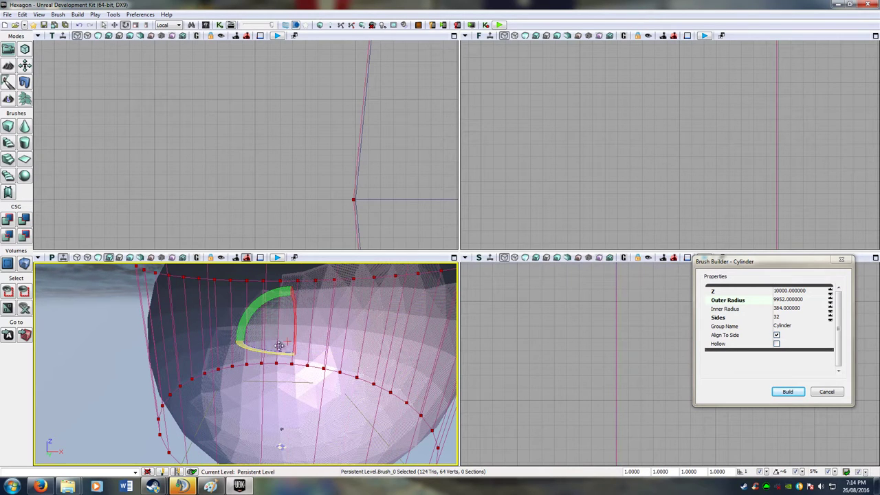
Rebuild the cylinder brush with an outer radius of 9952.5 and rotate it about its vertical axis to match the sphere's corners
left_click(787, 304)
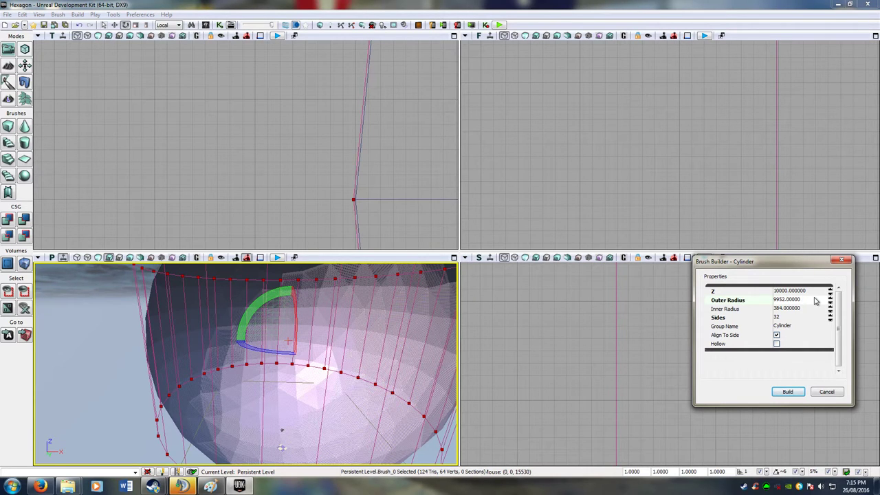
left_click(790, 393)
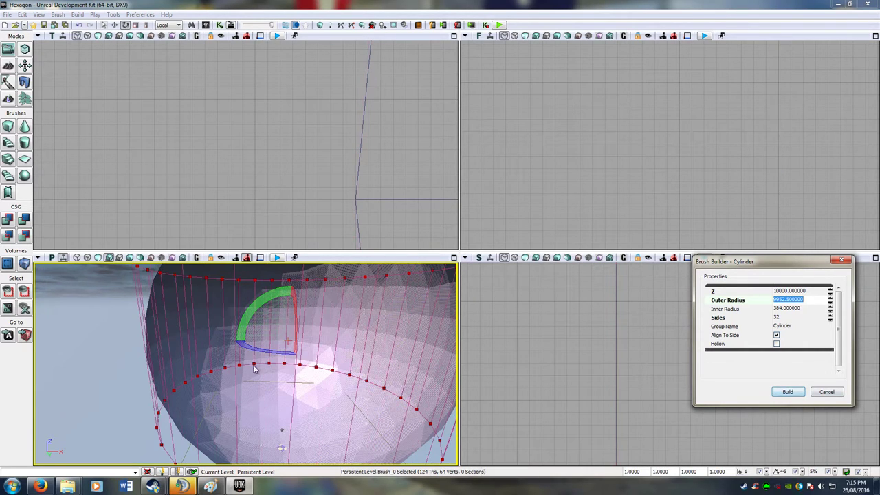
left_click_drag(260, 349, 267, 350)
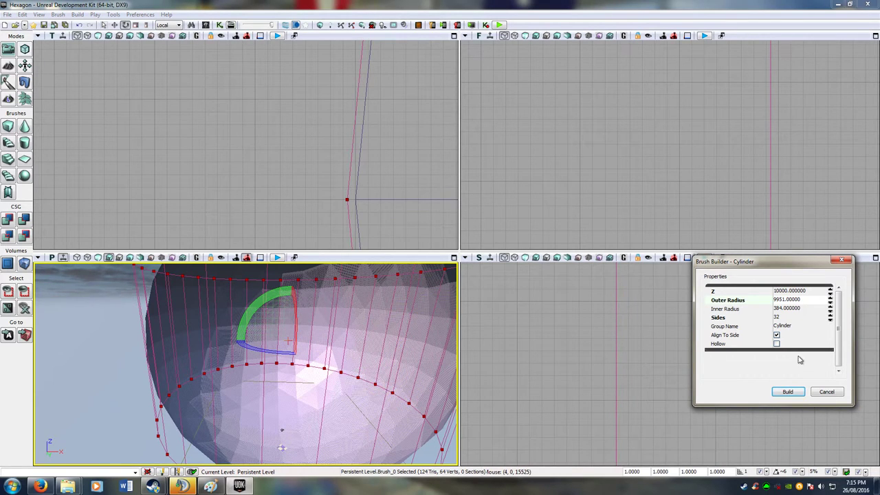
Rebuild the cylinder brush with an outer radius of 9951 and rotate it about its vertical axis to match the sphere's corners
left_click(788, 391)
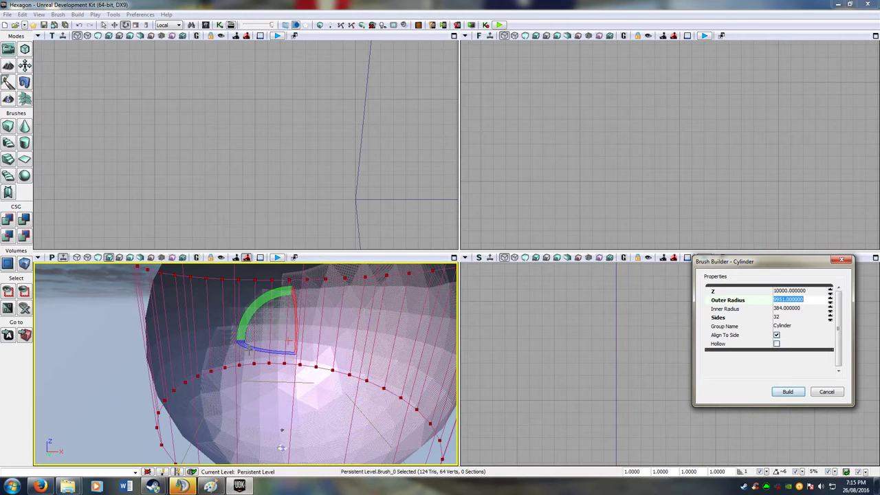
left_click(289, 347)
left_click_drag(289, 347, 253, 349)
Rebuild the cylinder brush with an outer radius of 9951.5 and rotate it about its vertical axis to match the sphere's corners
left_click(785, 309)
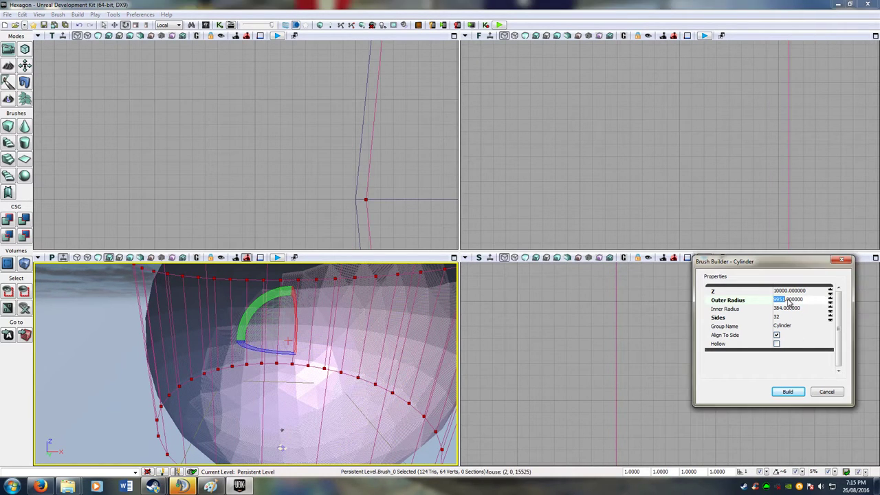
left_click(796, 393)
left_click_drag(268, 351, 286, 345)
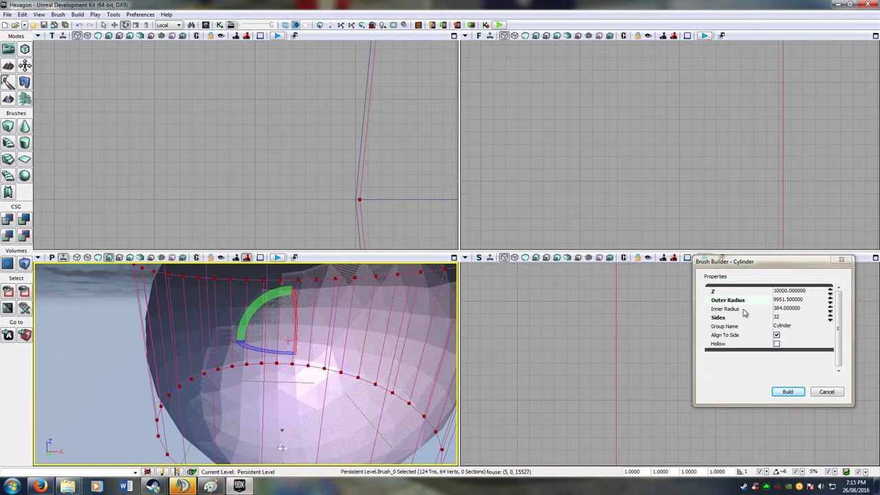
Rebuild the cylinder brush with an outer radius of 9951.8 and rotate it about its vertical axis to match the sphere's corners
left_click(793, 300)
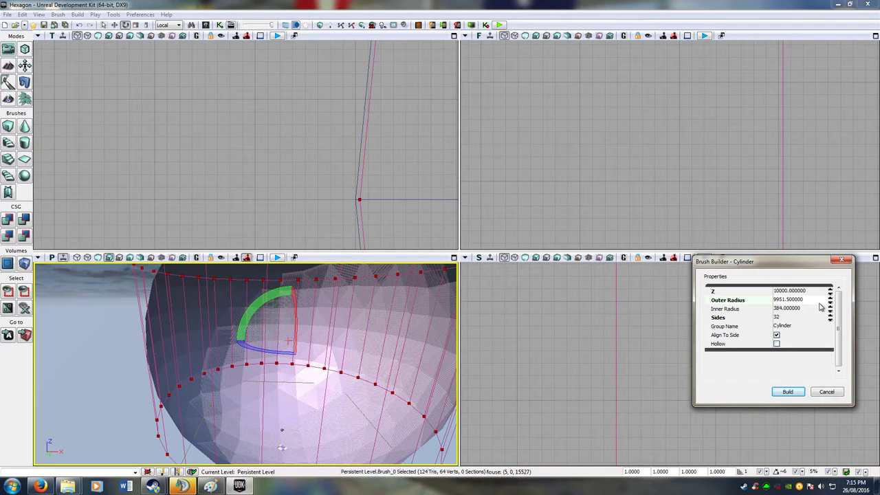
left_click(787, 391)
left_click_drag(258, 351, 234, 344)
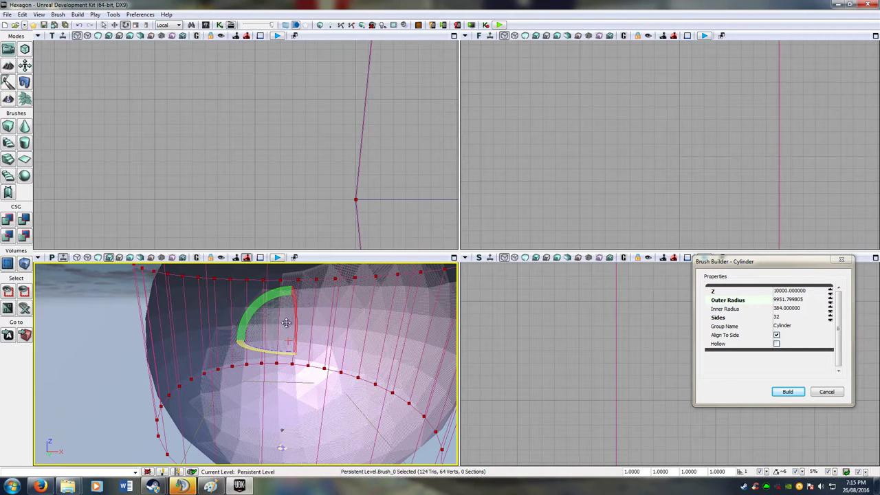
Examine how closely the cylinder brush's corners meet the sphere's edge on two opposite sides in the top view
right_click(385, 186)
left_click(356, 200)
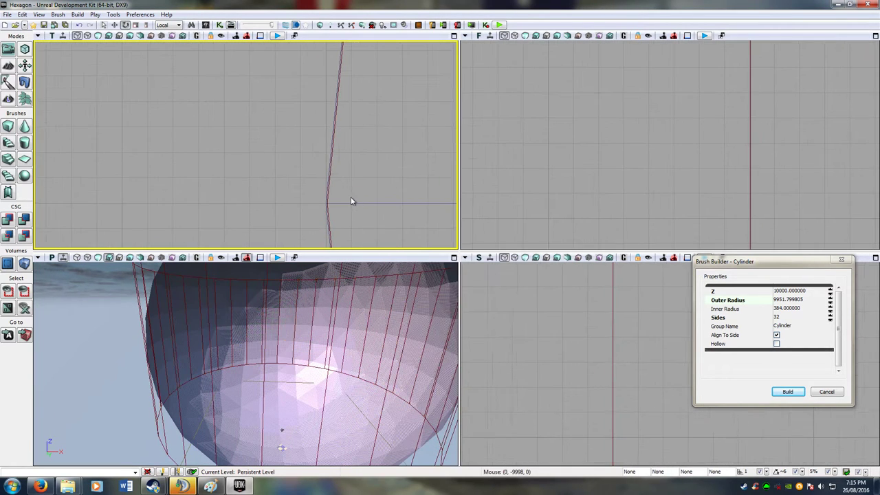
left_click(328, 196)
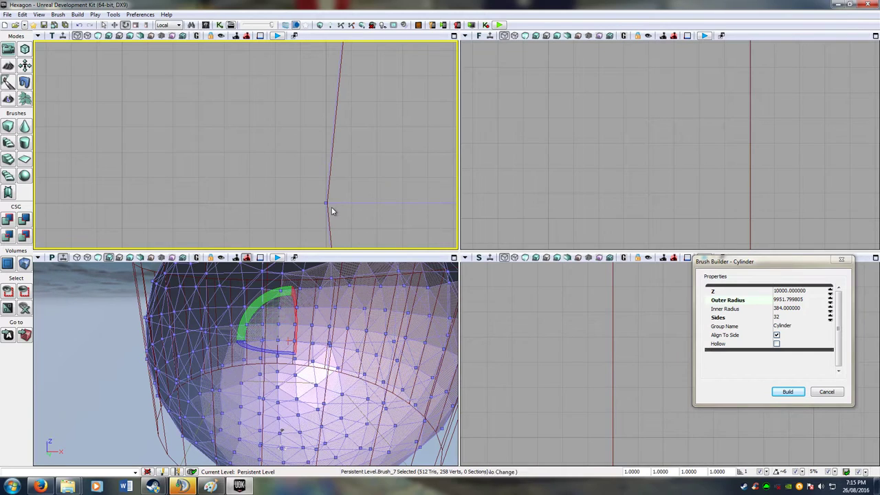
left_click(328, 205)
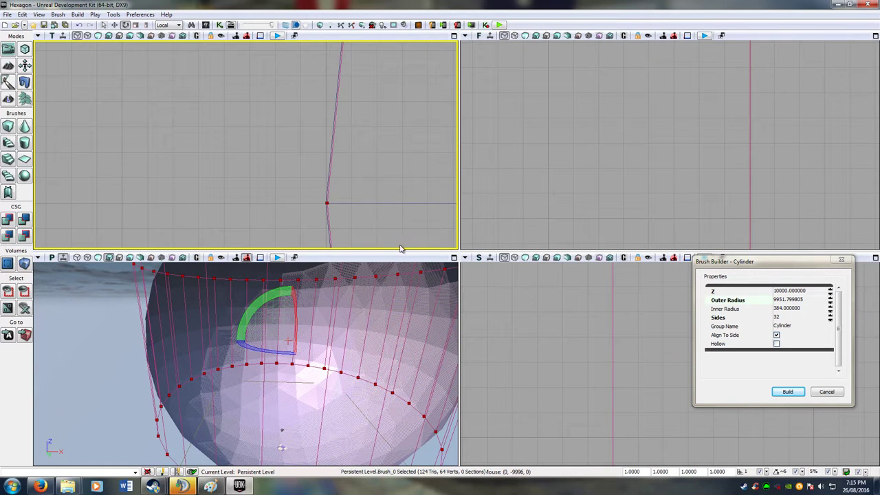
scroll(399, 192, "down", 10)
mouse_move(398, 184)
left_mouse_down()
mouse_move(203, 213)
mouse_move(453, 209)
mouse_move(39, 154)
mouse_move(248, 181)
mouse_move(343, 175)
mouse_move(7, 179)
mouse_move(348, 190)
mouse_move(159, 191)
mouse_move(95, 181)
mouse_move(241, 169)
mouse_move(291, 183)
mouse_move(224, 183)
mouse_move(280, 169)
mouse_move(318, 181)
mouse_move(301, 167)
mouse_move(234, 177)
left_mouse_up()
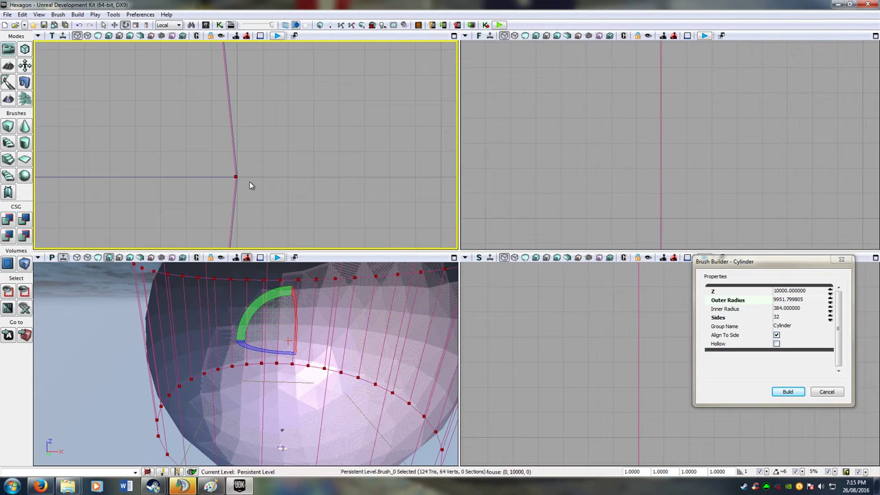
Move the cylinder brush straight up by about half its height so its lower edge sits near the sphere's horizontal centre line
key("space")
key("space")
scroll(318, 333, "down", 6)
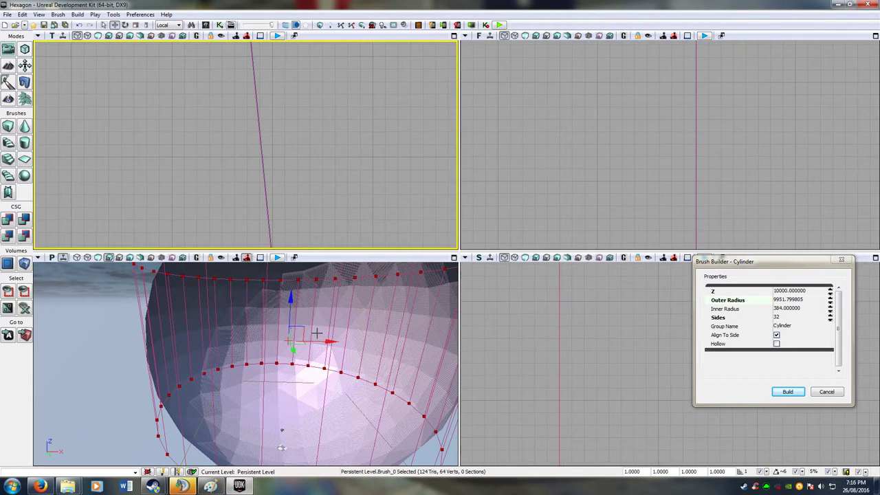
scroll(242, 207, "down", 15)
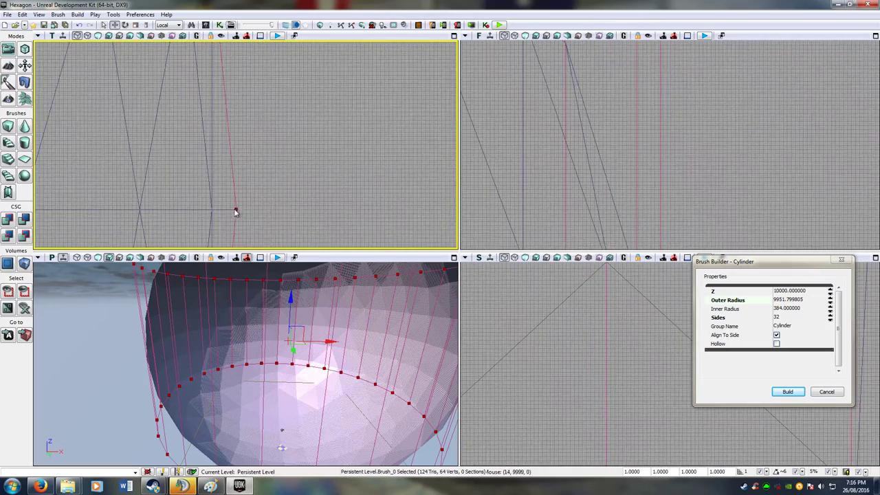
scroll(235, 215, "down", 13)
mouse_move(652, 185)
left_mouse_down()
mouse_move(670, 169)
mouse_move(640, 196)
left_mouse_up()
scroll(640, 195, "up", 7)
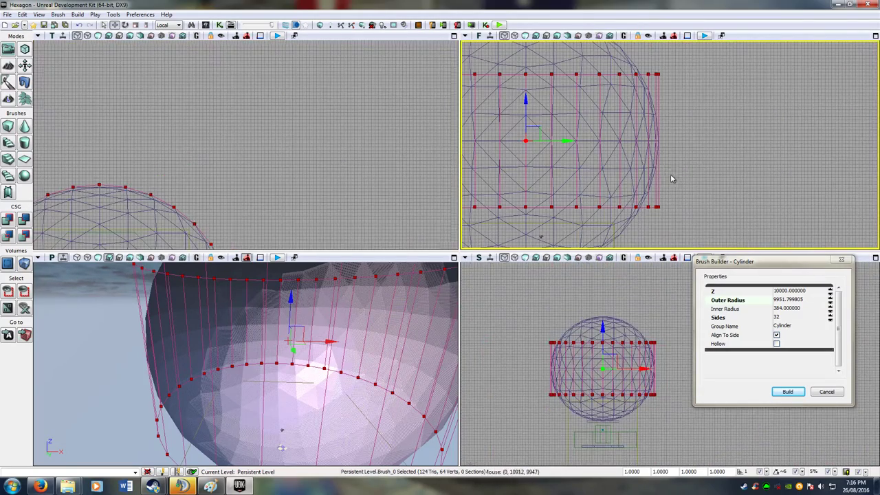
mouse_move(613, 152)
left_mouse_down()
mouse_move(741, 164)
mouse_move(733, 162)
left_mouse_up()
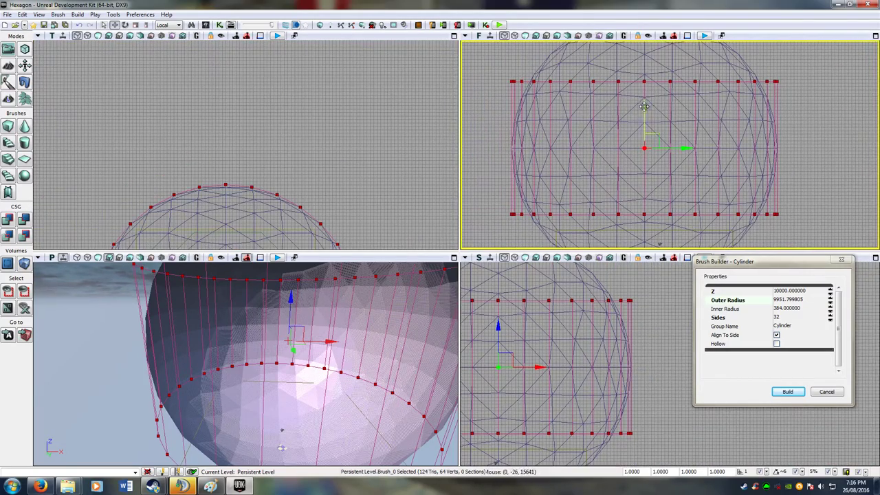
left_click_drag(648, 99, 649, 32)
Fine-tune the cylinder brush's height in the front view so its lower edge lies exactly on the sphere's horizontal centre line
scroll(658, 135, "up", 12)
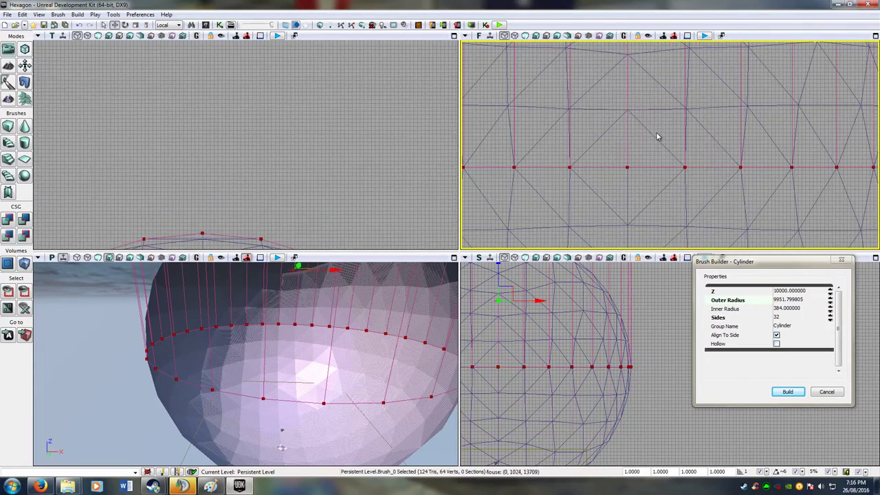
scroll(634, 155, "up", 5)
right_click_drag(634, 155, 777, 105)
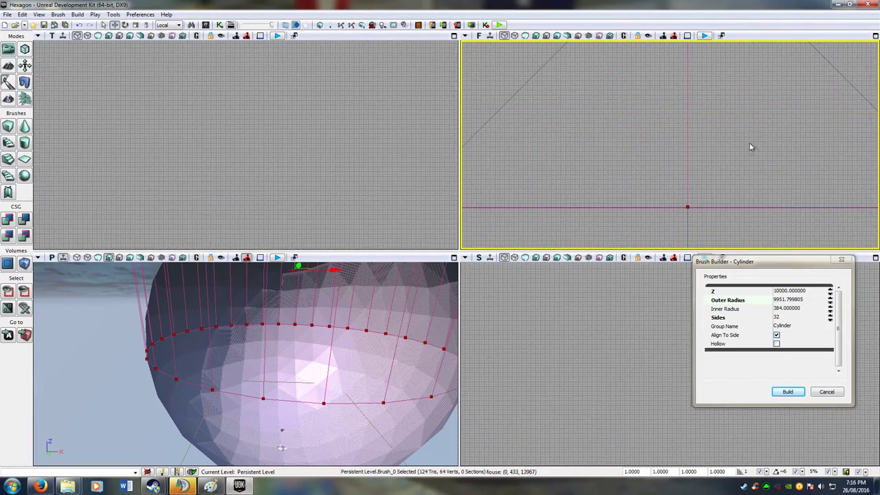
scroll(734, 165, "up", 10)
right_click_drag(702, 204, 770, 41)
right_click_drag(704, 124, 776, 142)
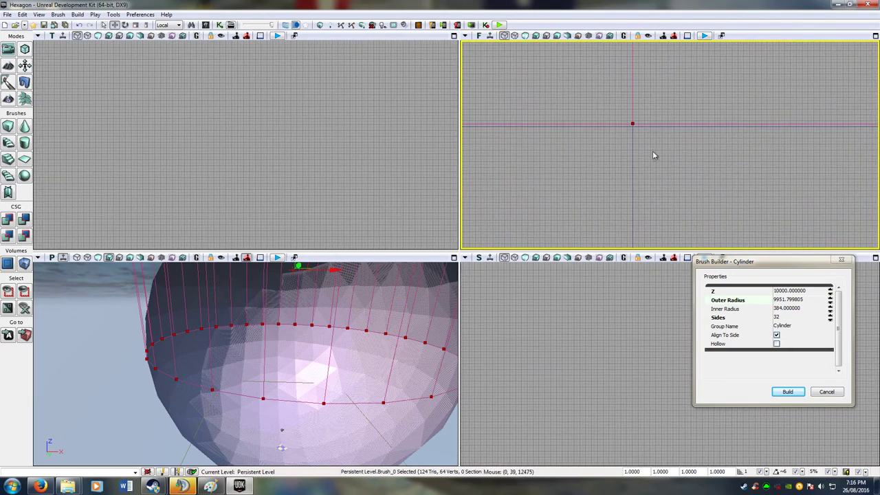
scroll(652, 150, "up", 5)
mouse_move(653, 150)
right_mouse_down()
mouse_move(651, 193)
mouse_move(668, 222)
mouse_move(655, 248)
right_mouse_up()
scroll(660, 198, "up", 12)
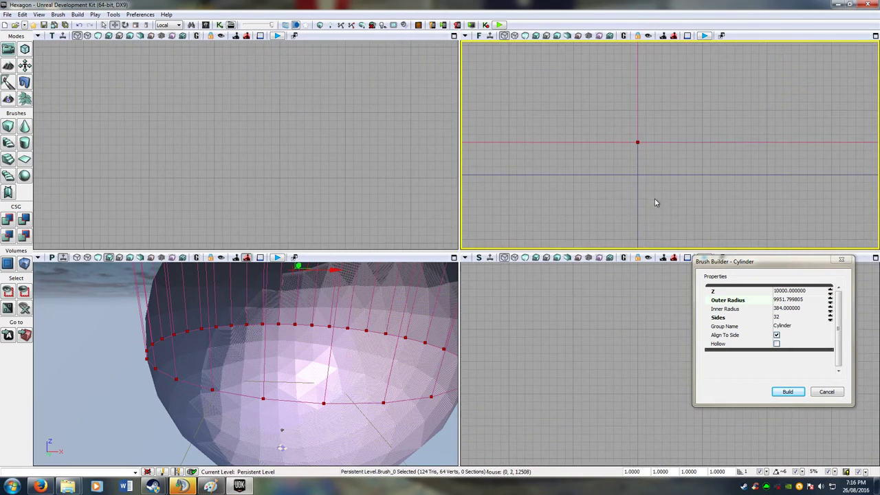
scroll(645, 202, "up", 8)
right_click_drag(623, 116, 625, 201)
right_click(626, 138)
right_click(627, 123)
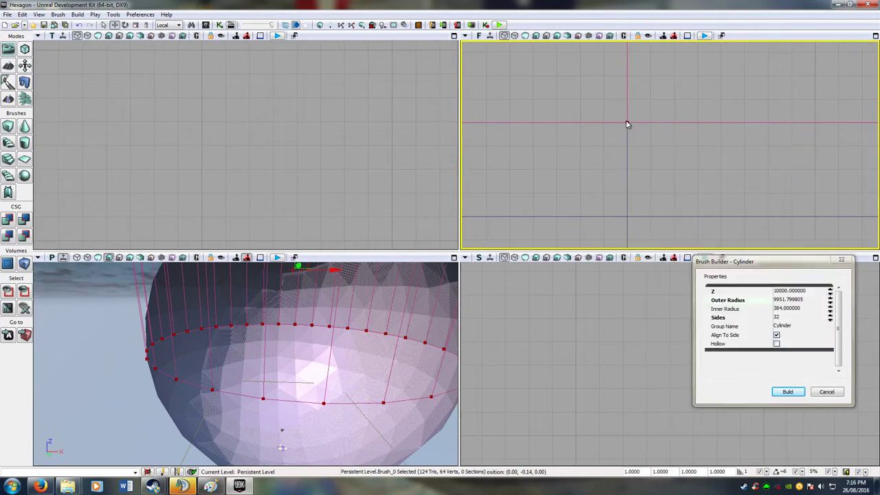
left_click_drag(628, 79, 639, 171)
scroll(650, 171, "down", 4)
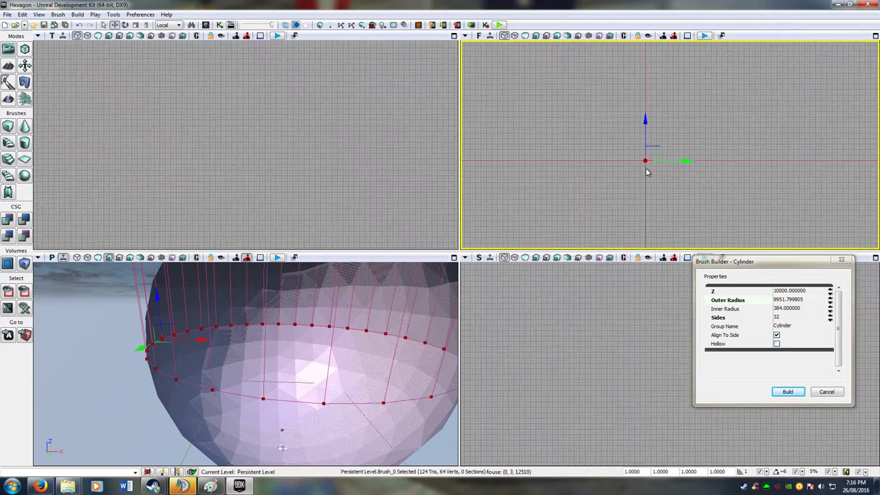
scroll(652, 181, "down", 4)
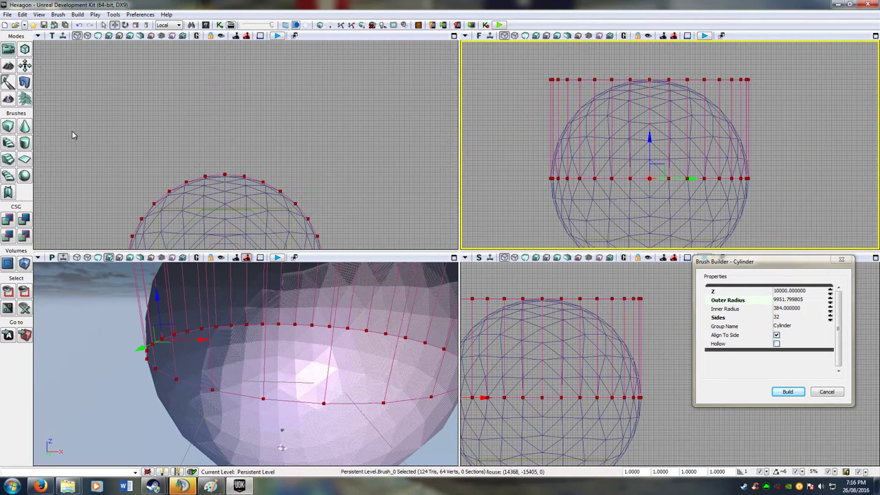
Save the level and set the drag grid snap to 32 units
left_click(7, 14)
left_click(55, 99)
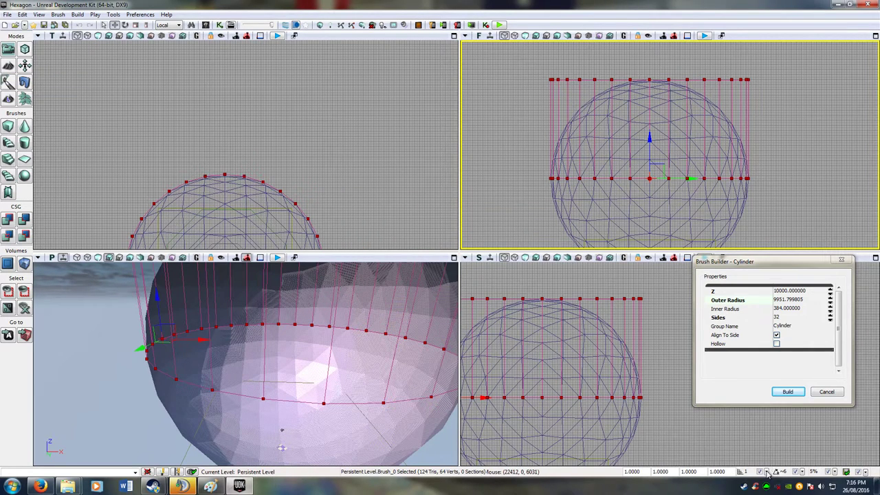
left_click(766, 474)
left_click(804, 414)
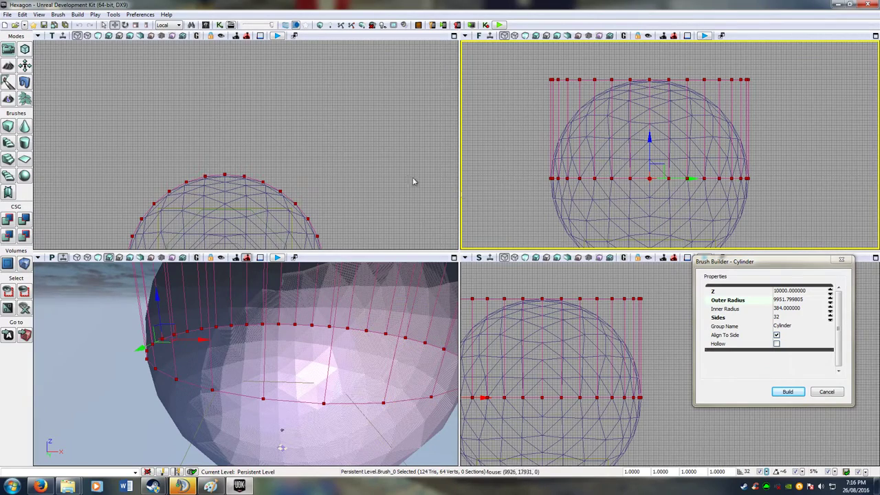
Select the large sphere brush, switch to geometry editing, and move the Geometry Tools window off the side view
right_click_drag(369, 197, 374, 78)
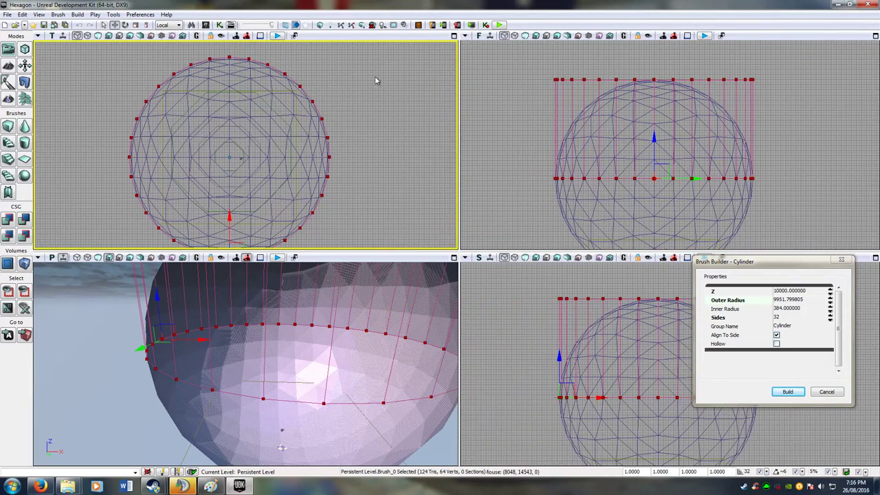
mouse_move(305, 344)
right_mouse_down()
mouse_move(224, 353)
mouse_move(300, 354)
right_mouse_up()
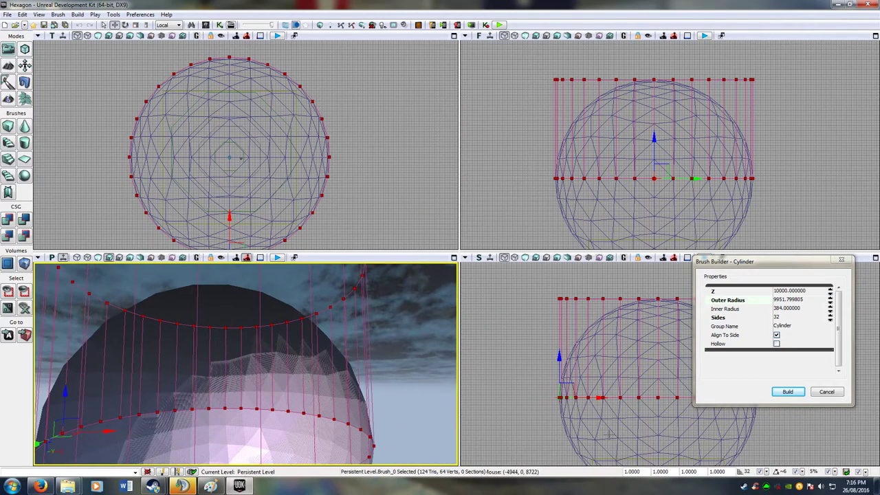
left_click(609, 439)
left_click(618, 438)
key("shift+2")
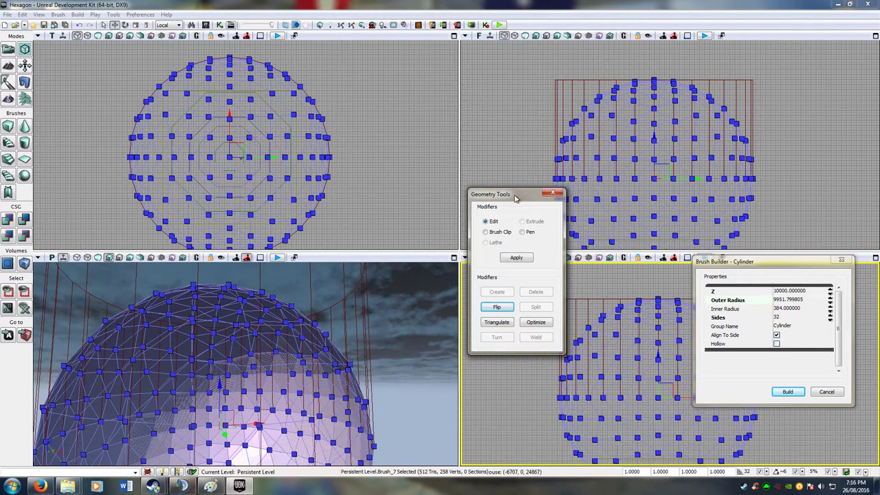
left_click_drag(514, 195, 376, 154)
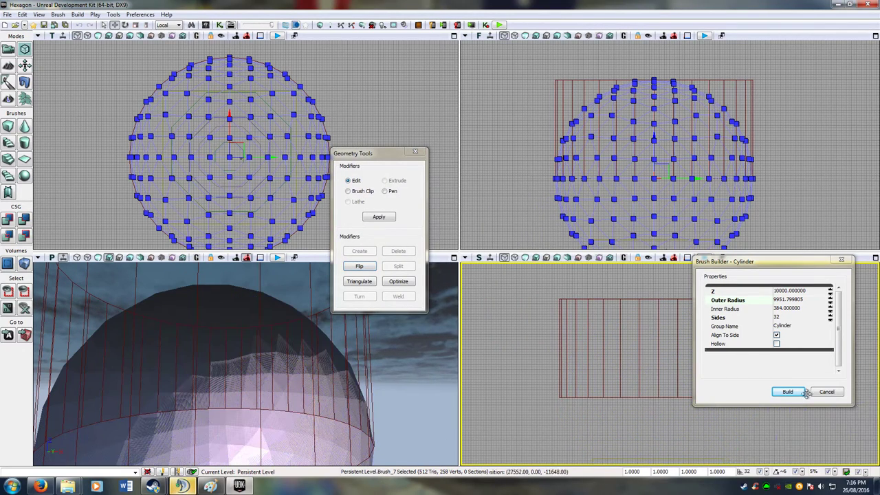
Delete the sphere brush's vertices above its equator and add the cylinder brush to the level as CSG geometry
mouse_move(553, 286)
left_mouse_down("ctrl+alt")
mouse_move(756, 396)
mouse_move(879, 416)
mouse_move(878, 370)
mouse_move(877, 388)
left_mouse_up("ctrl+alt")
key("Delete")
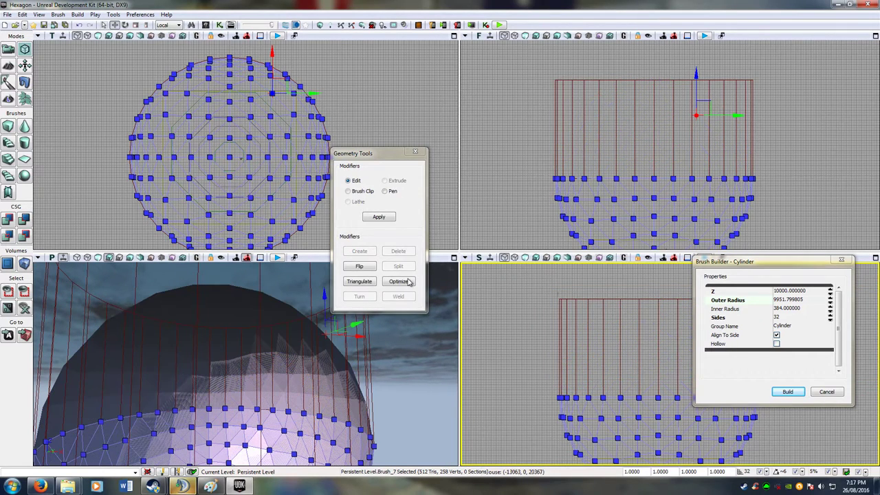
left_click(634, 80)
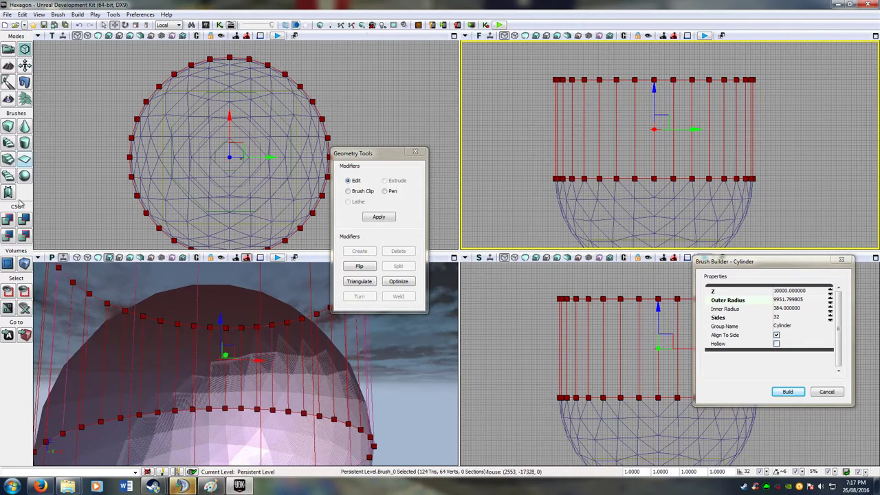
left_click(9, 220)
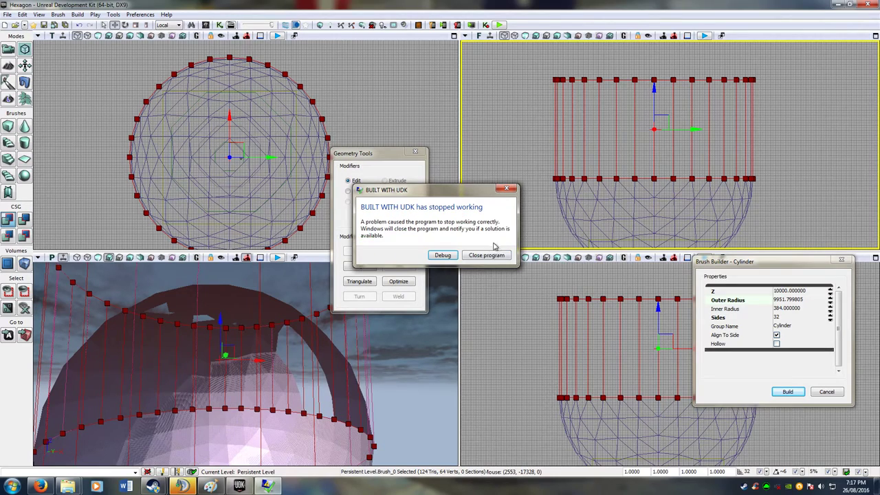
Close the crashed editor, relaunch UDK Editor from the desktop with permission granted, and minimize the file browser window
left_click(488, 255)
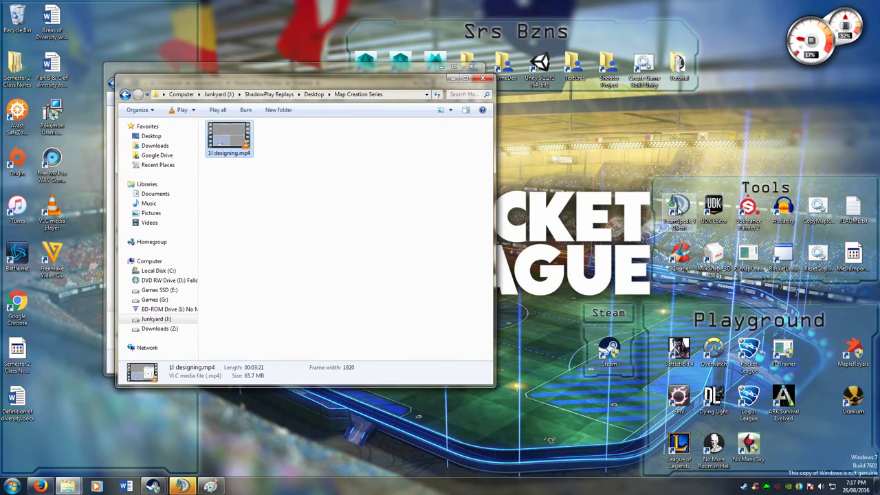
left_click(711, 208)
double_click(712, 208)
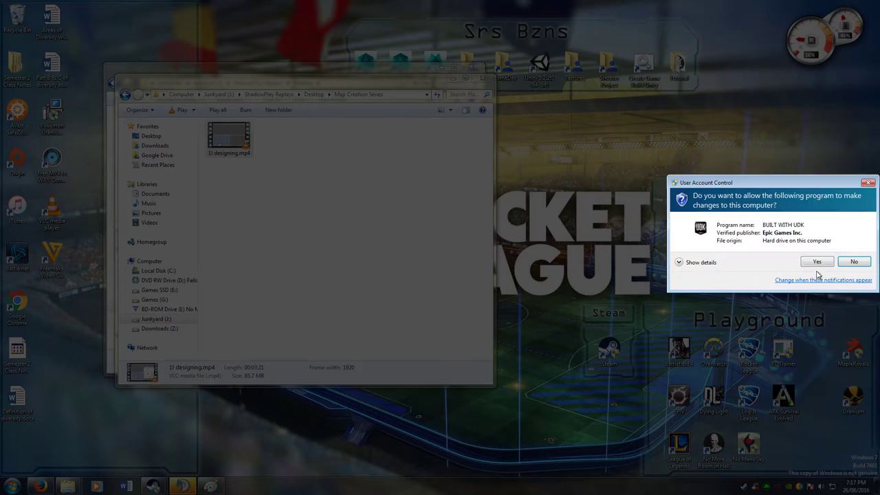
left_click(825, 266)
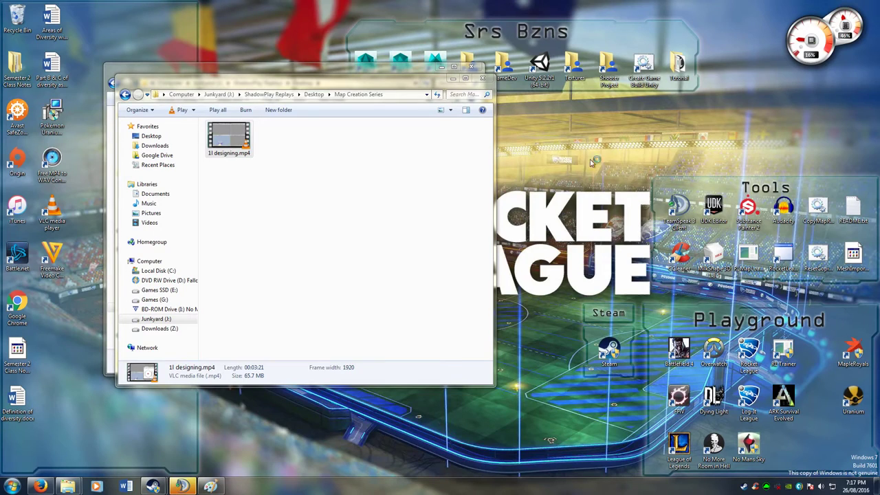
left_click(453, 78)
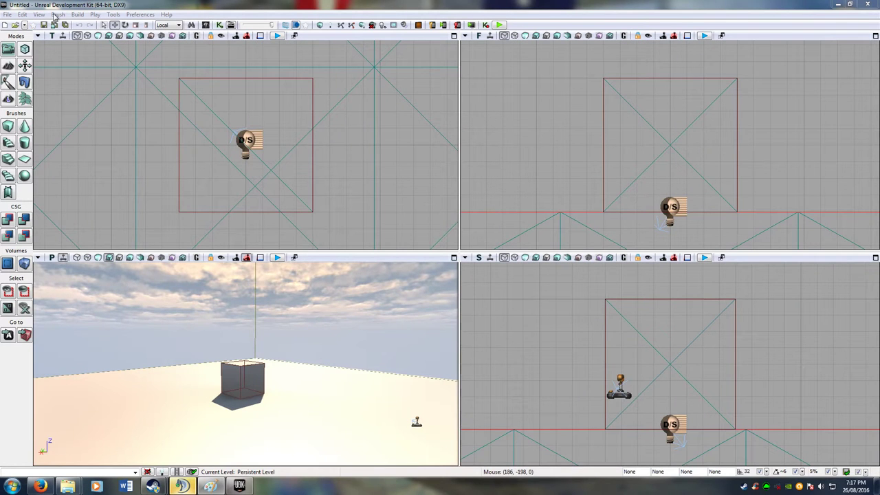
Open the level Hexagon.udk from the Hexagon maps folder
left_click(15, 24)
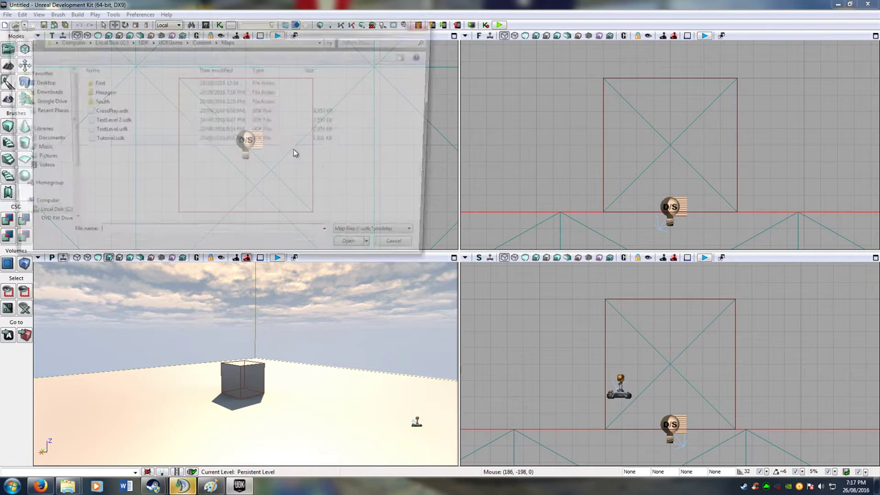
double_click(100, 91)
double_click(103, 83)
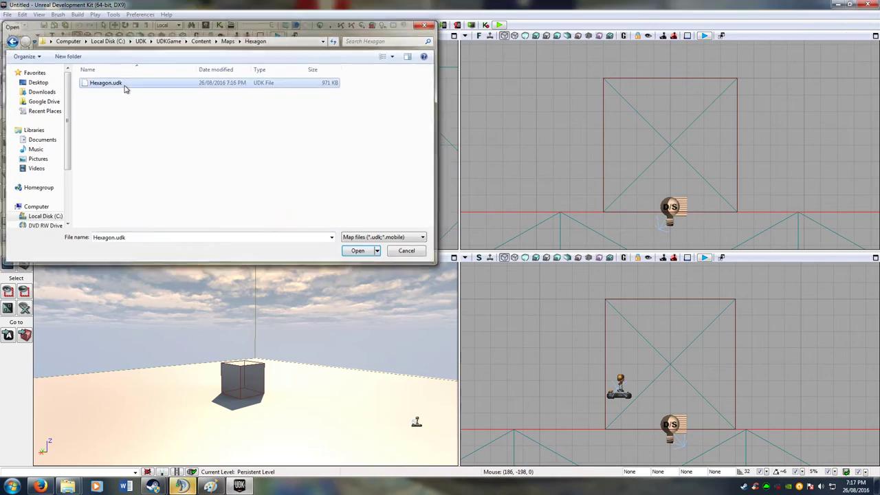
Select the large sphere brush and switch to geometry editing so its vertices can be edited
mouse_move(310, 358)
right_mouse_down()
mouse_move(393, 391)
mouse_move(376, 395)
right_mouse_up()
left_click(614, 180)
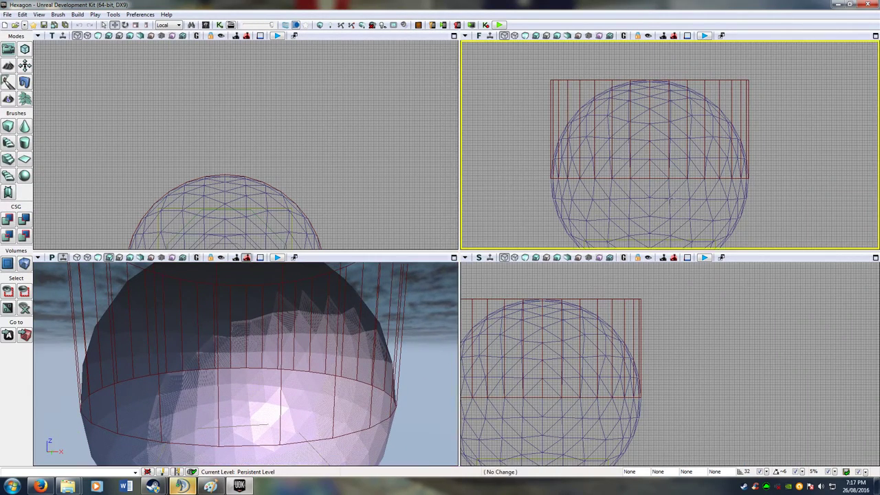
left_click_drag(530, 67, 878, 220, "ctrl+alt")
right_click_drag(702, 329, 828, 323)
mouse_move(602, 314)
left_mouse_down("ctrl+alt")
mouse_move(553, 290)
mouse_move(598, 315)
left_mouse_up("ctrl+alt")
left_click(660, 411)
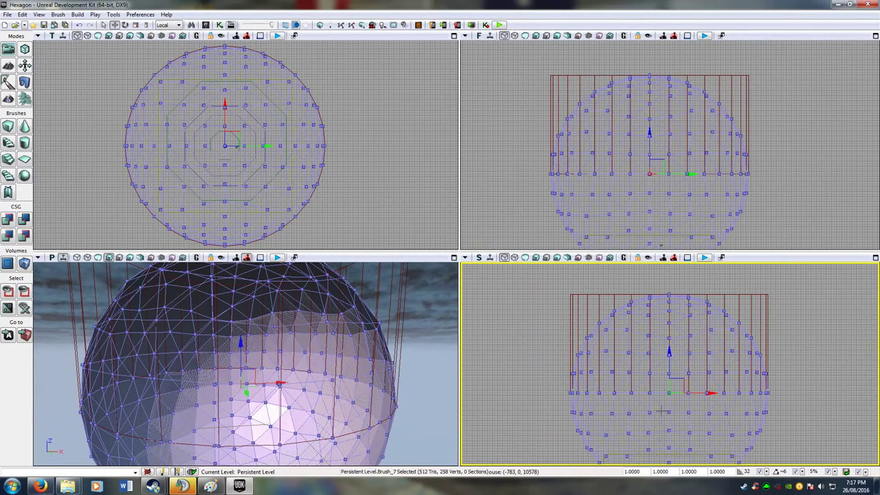
key("shift+2")
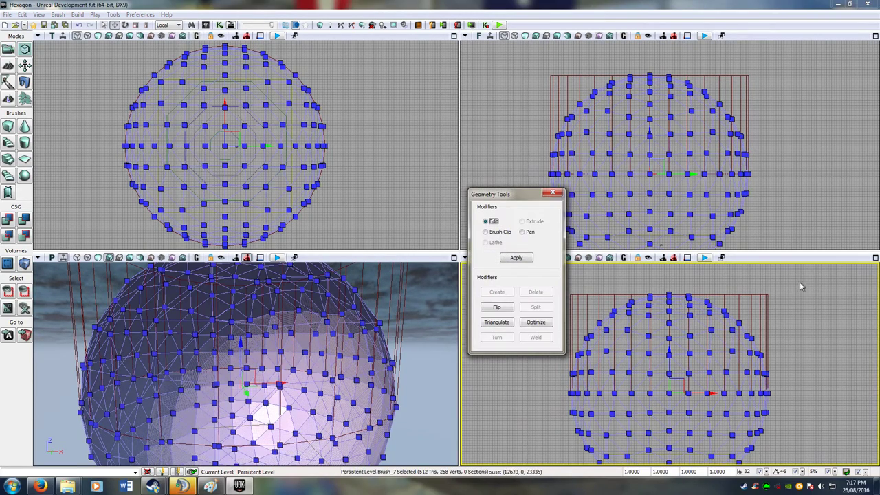
Delete all the sphere brush's vertices above its equator in the side view and close the geometry tools
left_click_drag(794, 287, 555, 392, "ctrl+alt")
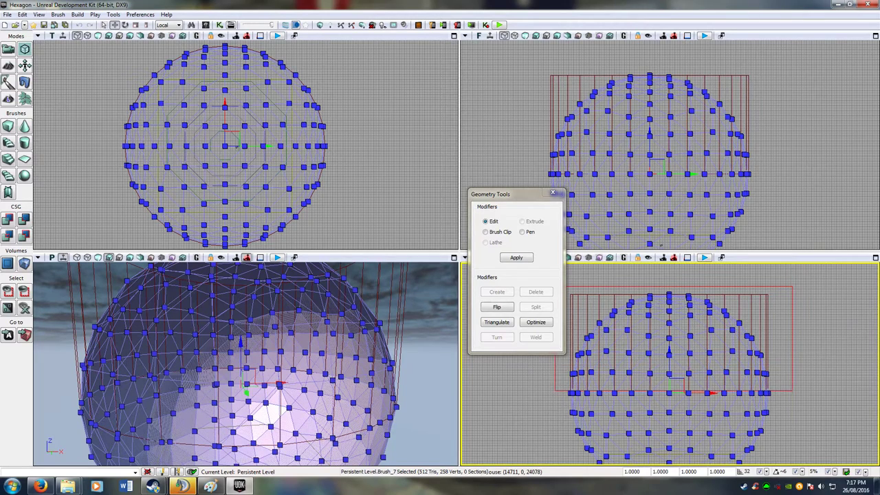
left_click_drag(792, 285, 792, 285, "ctrl+alt")
key("Delete")
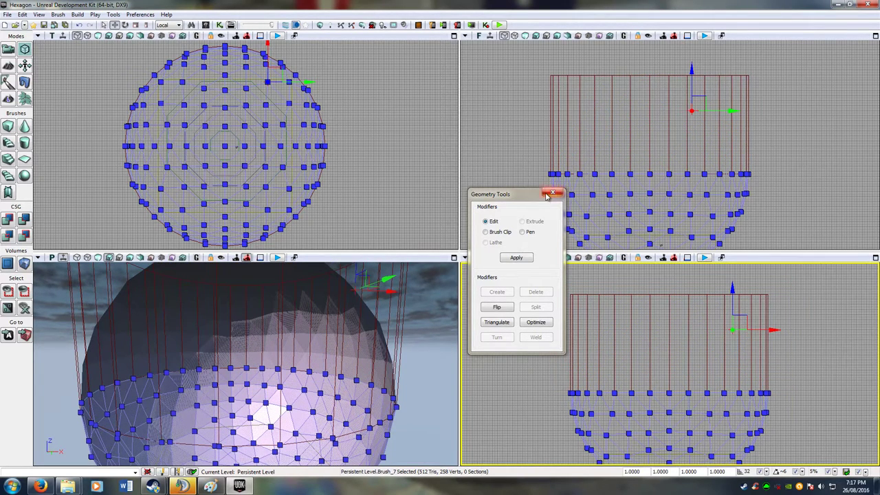
left_click(552, 192)
Select the remaining half-sphere brush, rebuild the level geometry, and dismiss the map check report
left_click(395, 424)
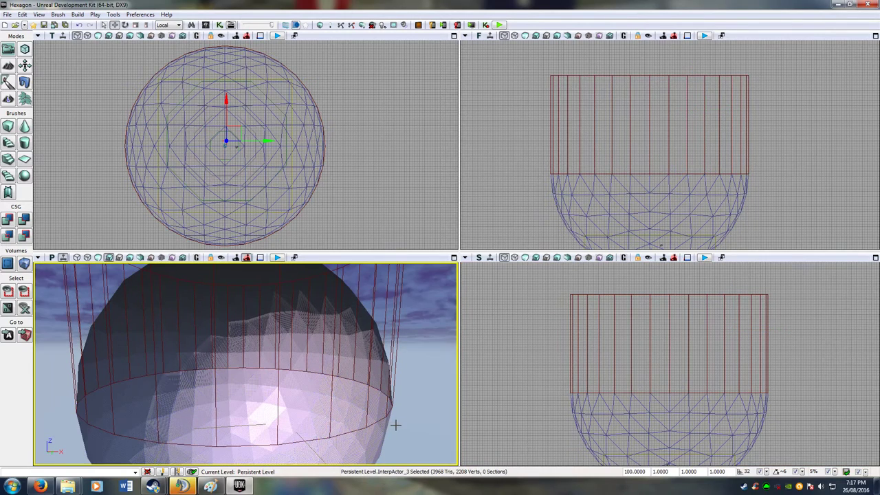
left_click(612, 435)
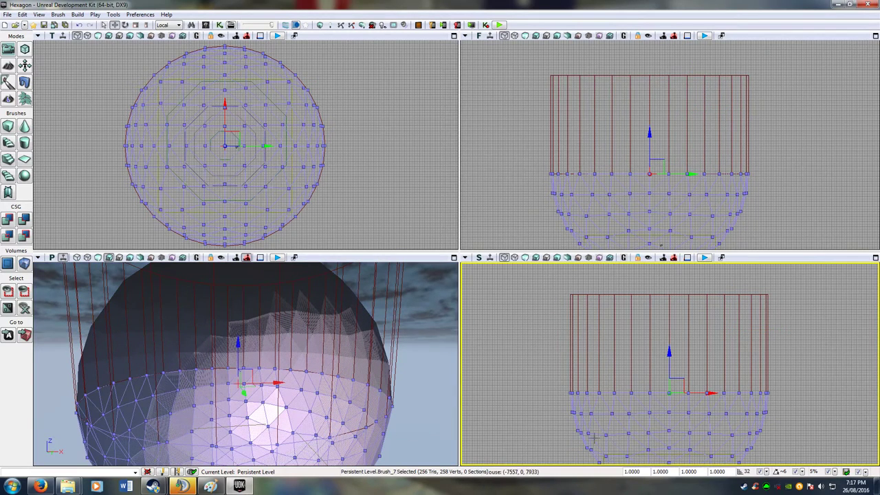
left_click(321, 26)
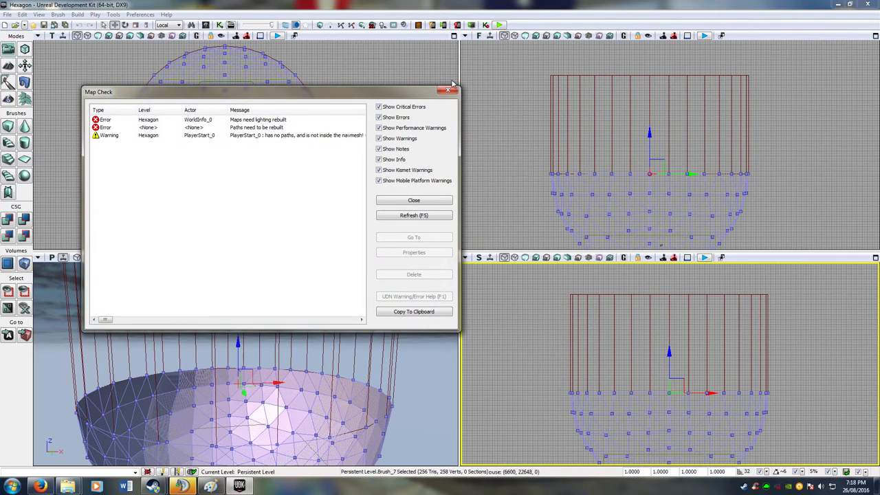
left_click(448, 92)
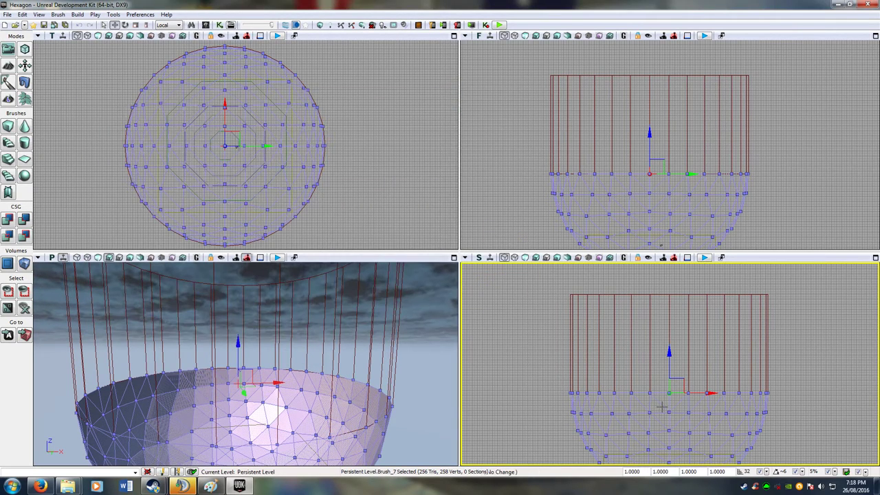
Convert the half-sphere brush to a static mesh named msh_Map_BOT in HexagonPackage, leaving the grouping empty
right_click(661, 402)
mouse_move(689, 336)
left_click(595, 336)
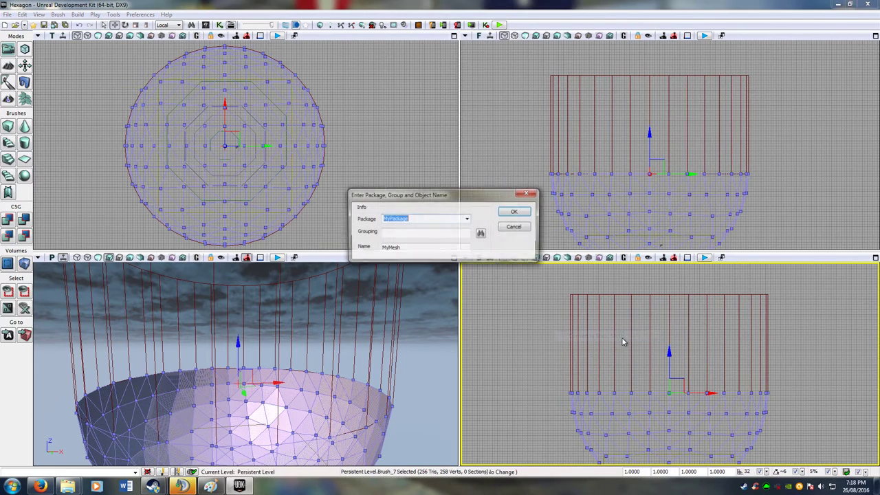
left_click(466, 219)
scroll(457, 316, "down", 15)
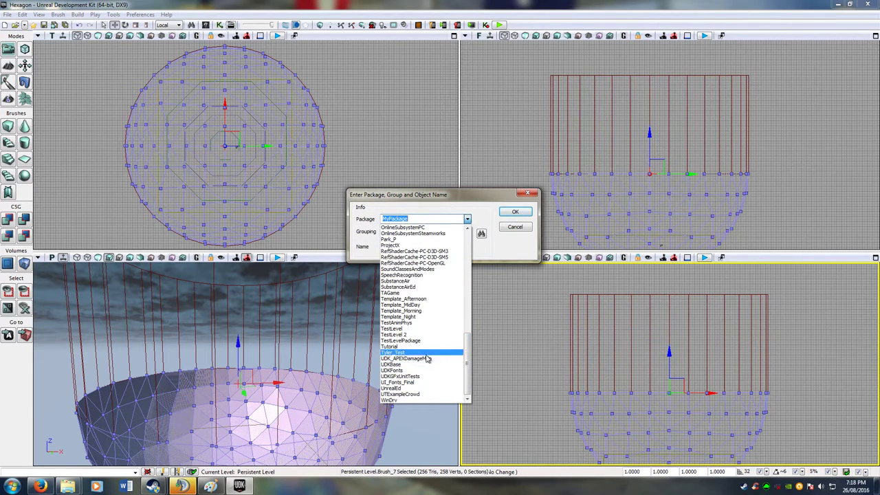
scroll(436, 351, "up", 5)
scroll(436, 348, "up", 5)
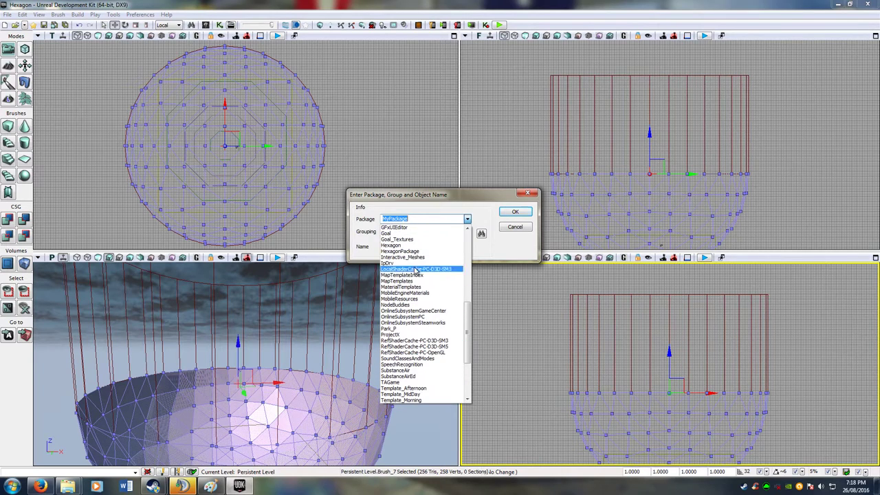
left_click(423, 253)
left_click(412, 248)
left_click_drag(413, 248, 372, 242)
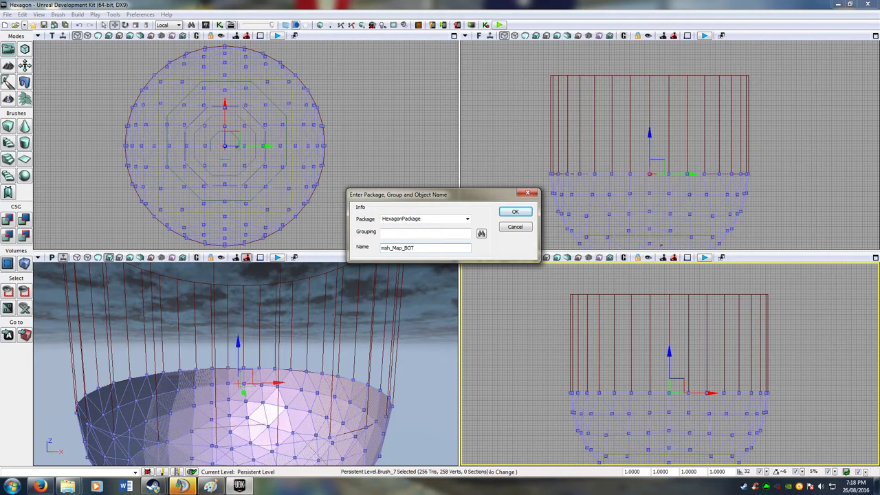
key("Return")
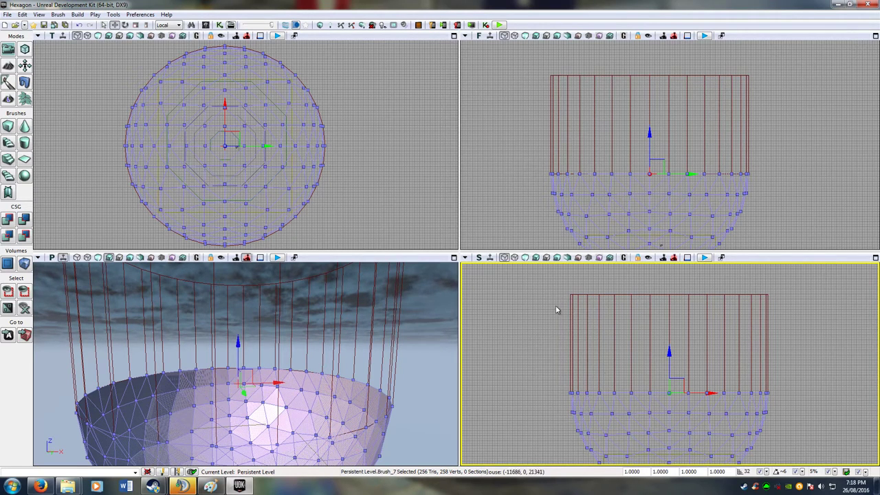
Remove the converted half-sphere brush from the level and save the level over the existing Hexagon.udk
left_click(642, 413)
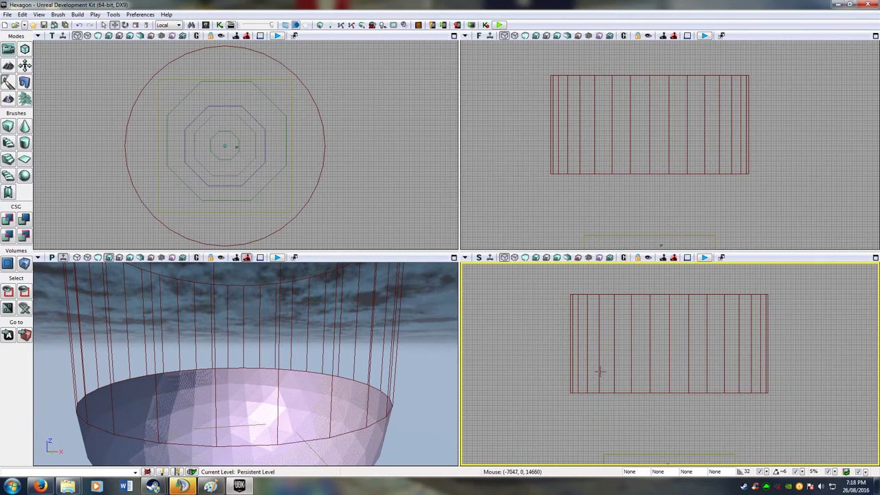
left_click(8, 15)
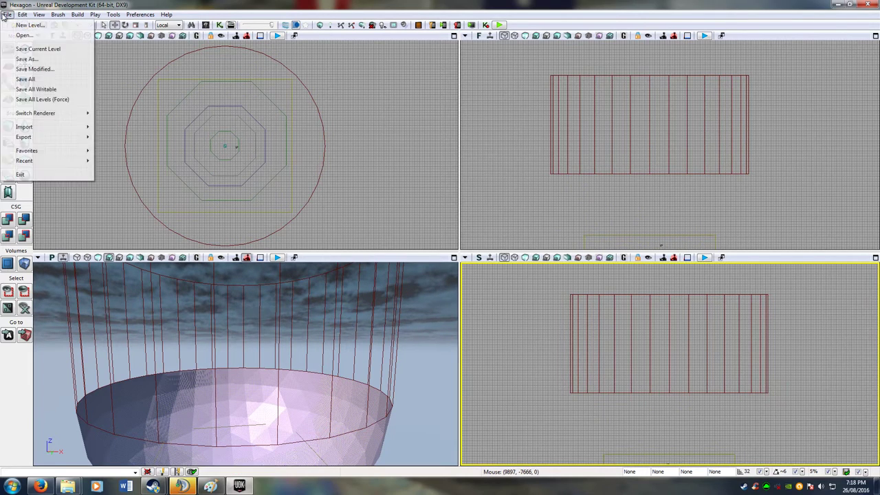
left_click(39, 62)
left_click(360, 250)
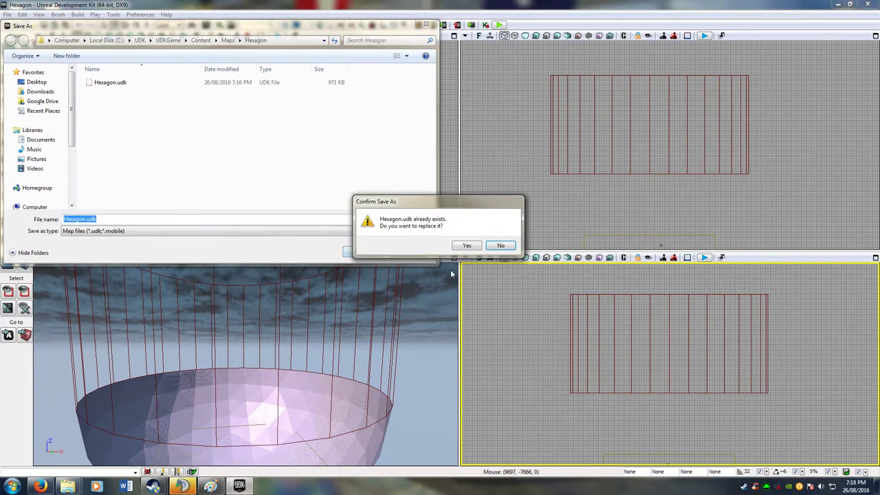
left_click(467, 247)
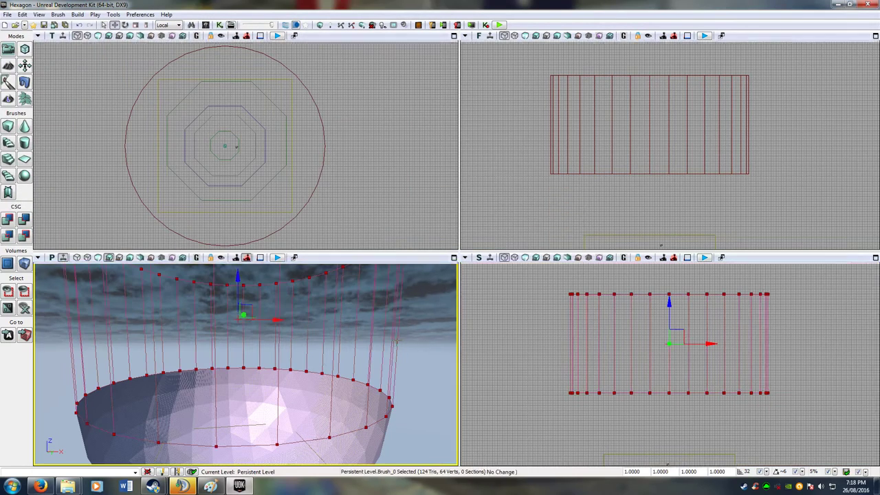
Undo a trial CSG add of the cylinder brush, flip the brush's faces in geometry editing, and add it as CSG geometry again
left_click(6, 220)
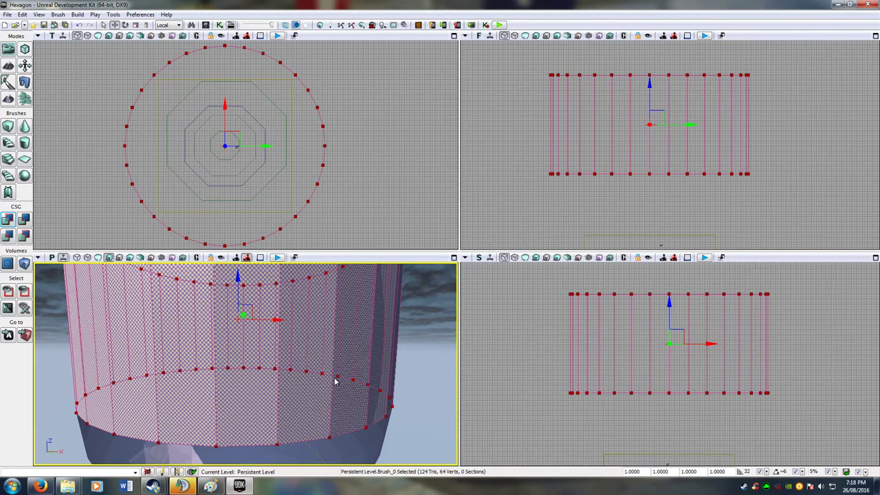
key("ctrl+z")
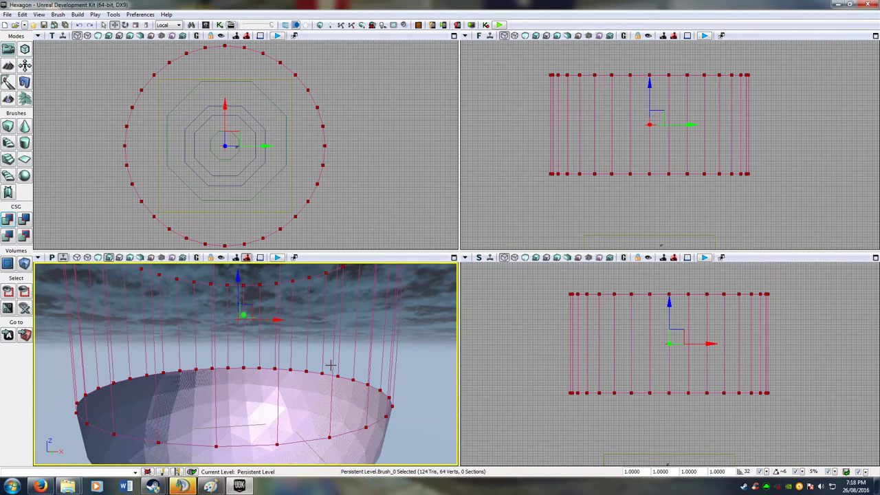
key("shift+2")
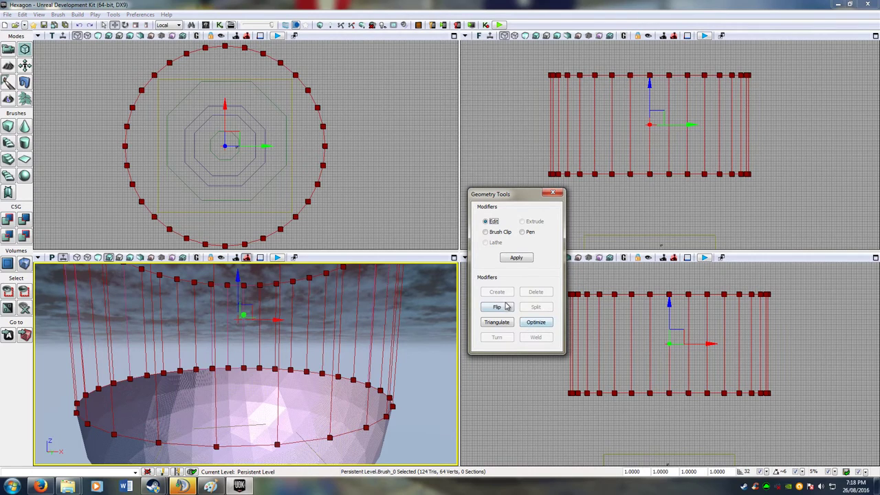
left_click(504, 310)
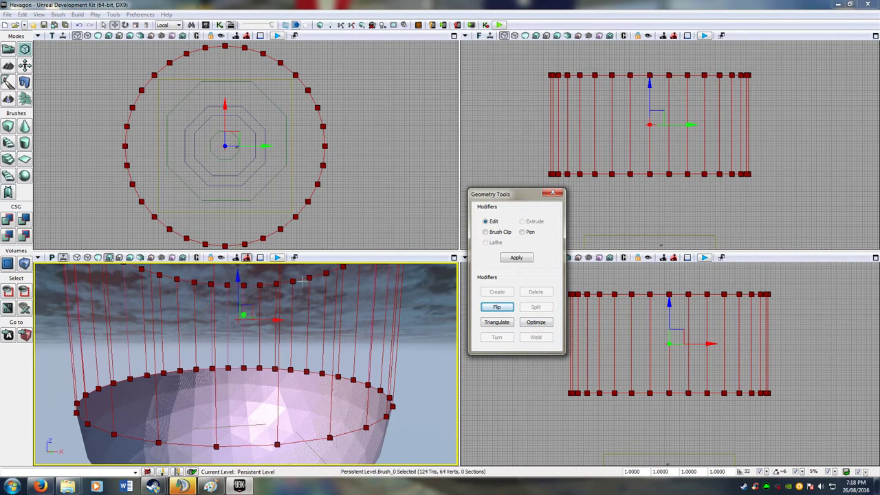
left_click(553, 193)
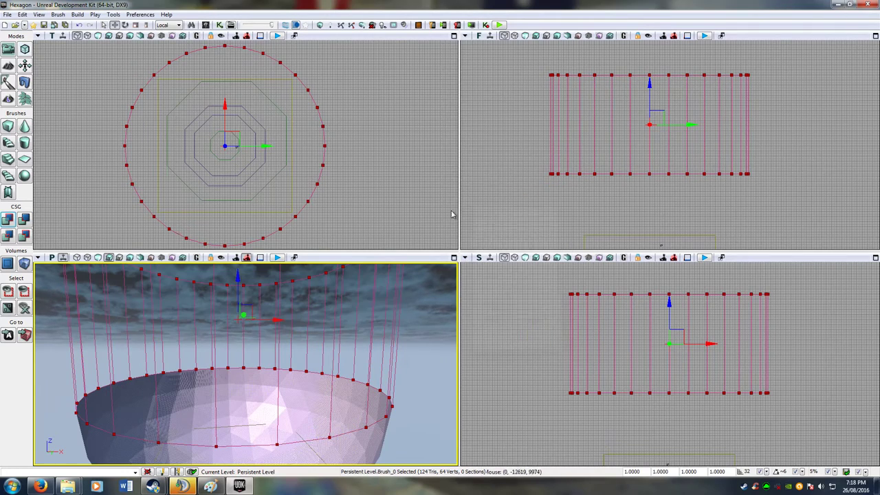
left_click(8, 219)
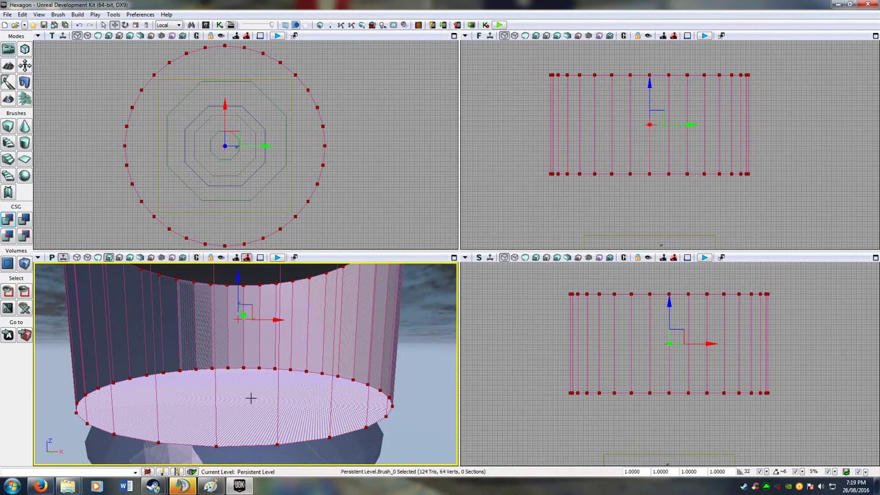
Select the cylinder-shaped builder brush inside the added cylinder, enter geometry editing, and rebuild the builder brush as a cube
mouse_move(298, 401)
right_mouse_down()
mouse_move(295, 380)
mouse_move(297, 401)
right_mouse_up()
left_click_drag(303, 359, 305, 326)
right_click_drag(306, 326, 305, 338)
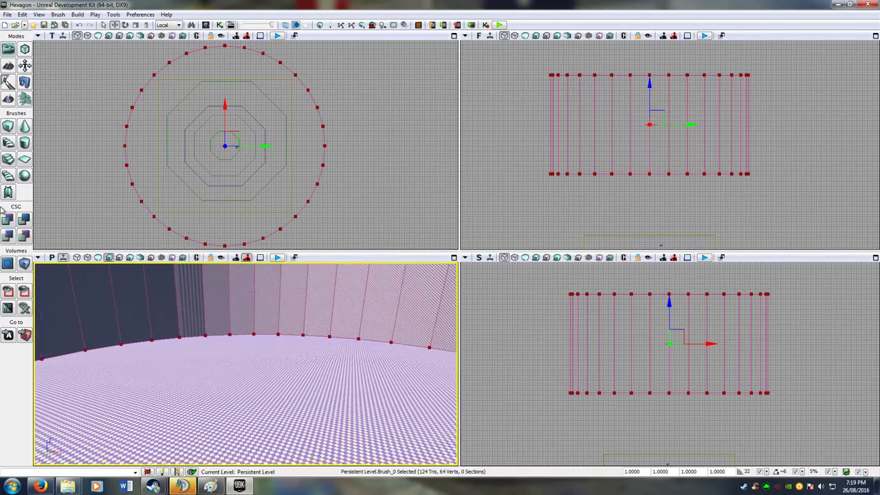
key("shift+2")
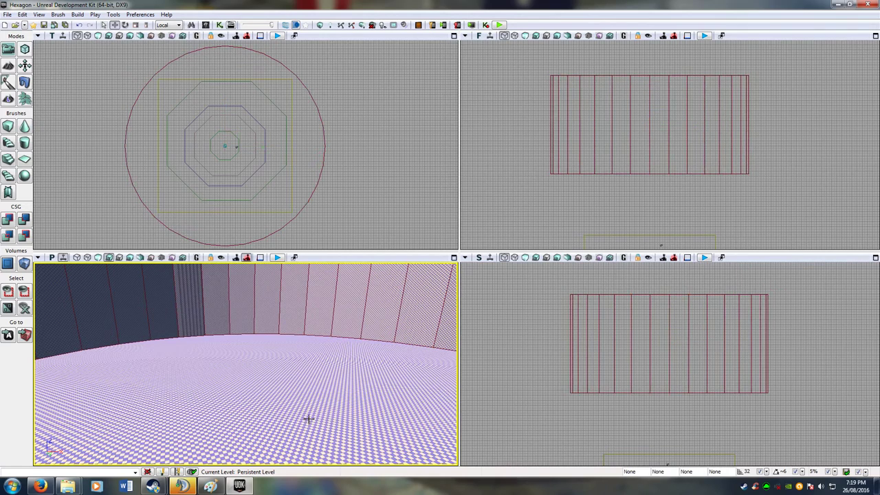
left_click(398, 330)
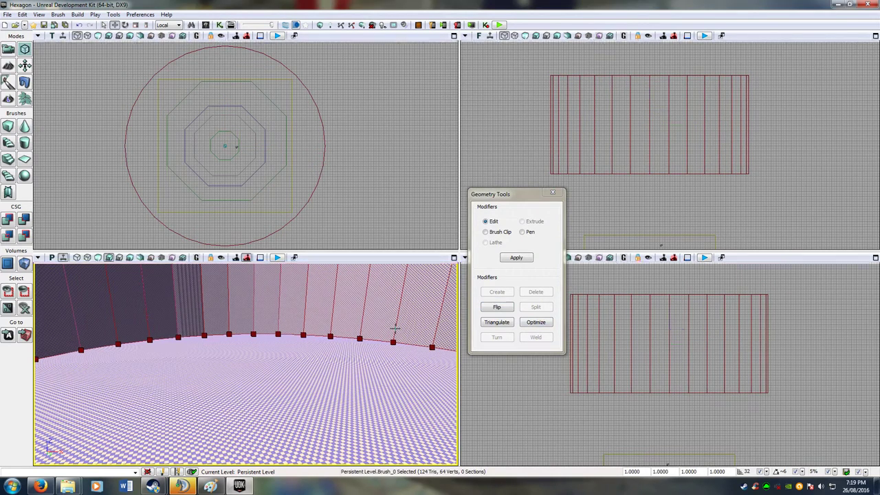
left_click(6, 127)
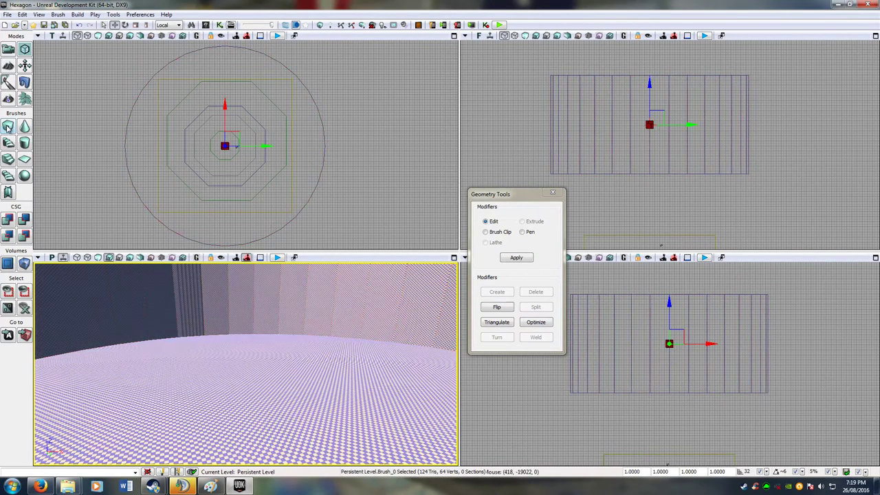
Delete the bottom face of the large cylinder brush and rebuild the level geometry
left_click(686, 327)
left_click(356, 366)
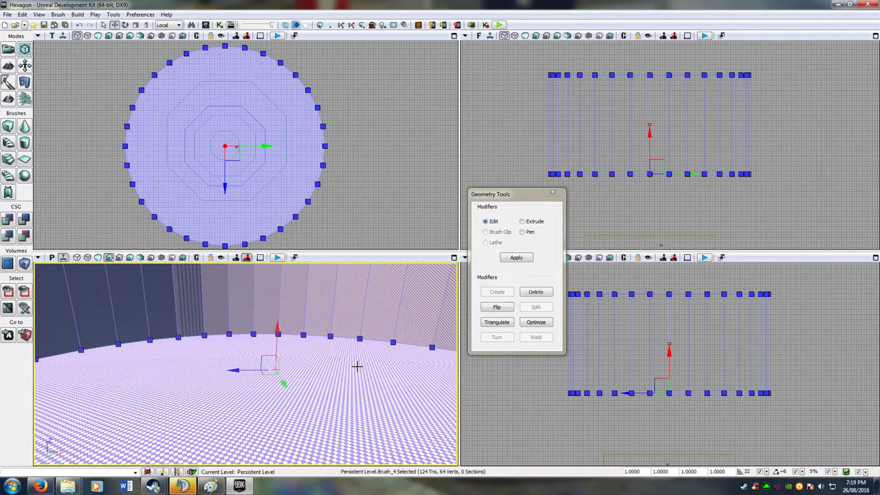
left_click(356, 366)
mouse_move(322, 382)
right_mouse_down()
mouse_move(308, 396)
mouse_move(337, 377)
right_mouse_up()
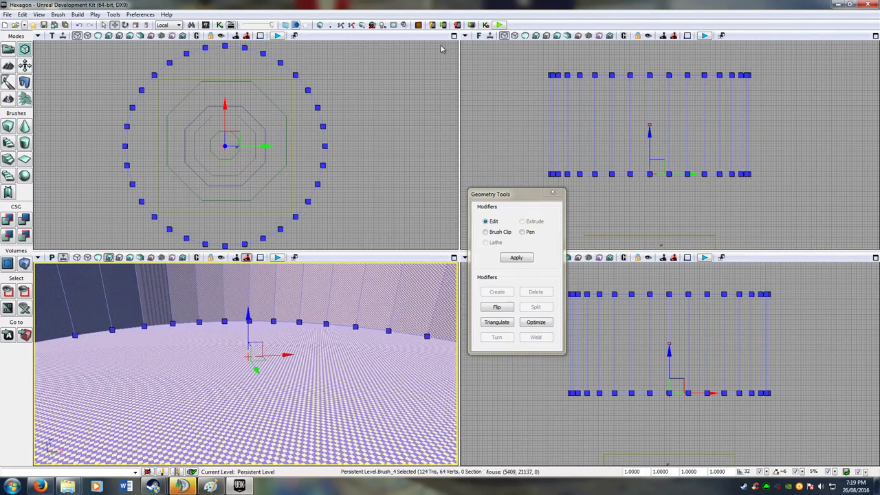
left_click(321, 26)
left_click(447, 90)
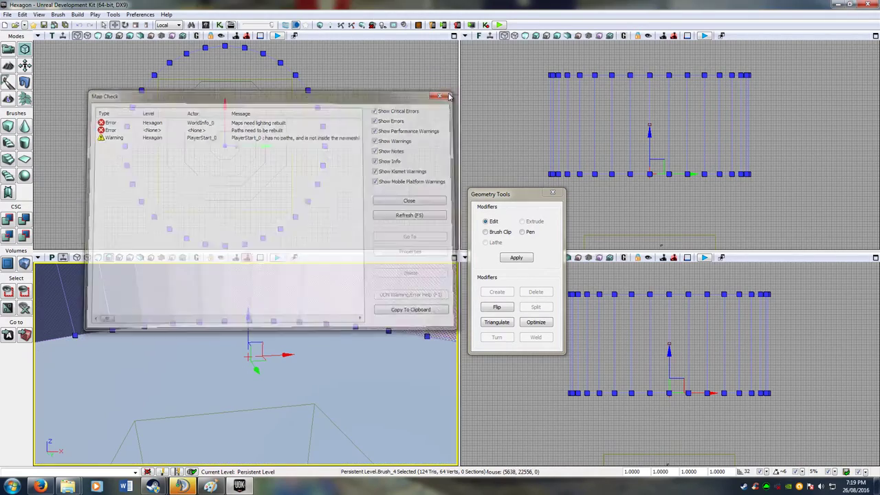
mouse_move(289, 372)
left_mouse_down()
mouse_move(287, 363)
mouse_move(320, 402)
mouse_move(302, 390)
left_mouse_up()
mouse_move(323, 309)
right_mouse_down()
mouse_move(332, 385)
mouse_move(330, 309)
right_mouse_up()
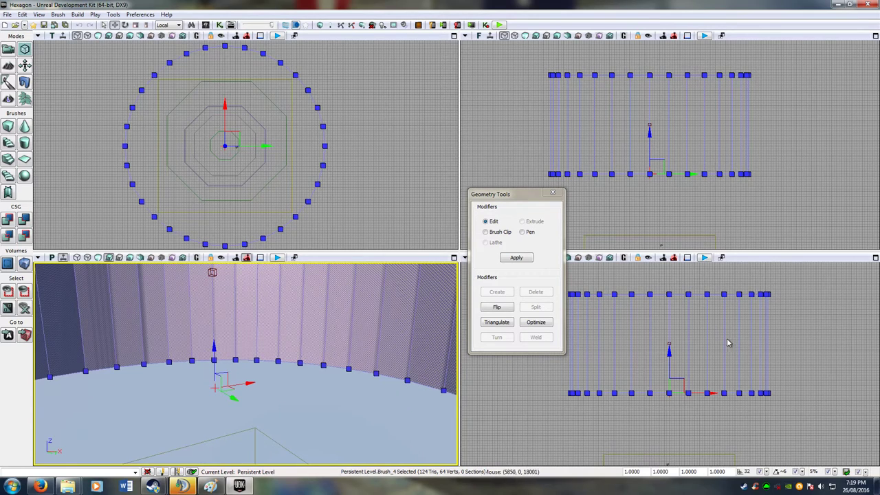
Convert the cylinder brush to a static mesh named msh_Map_TOP in HexagonPackage, with no grouping
right_click(725, 343)
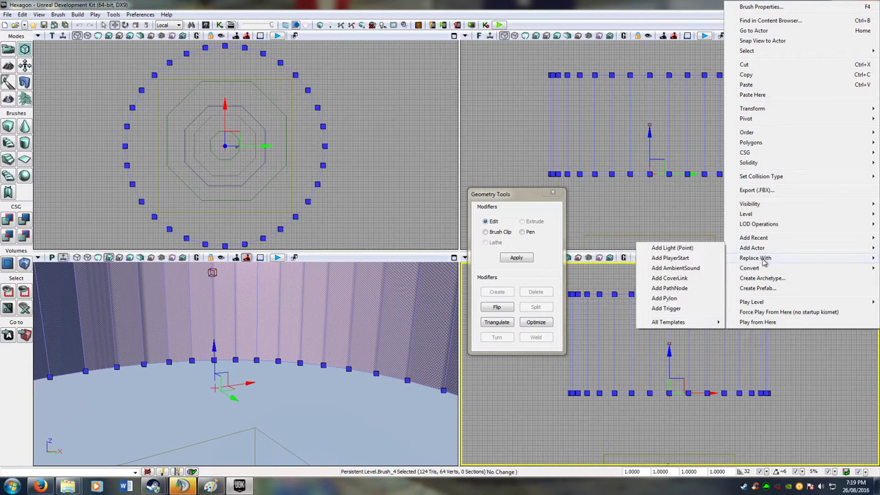
mouse_move(764, 268)
left_click(697, 268)
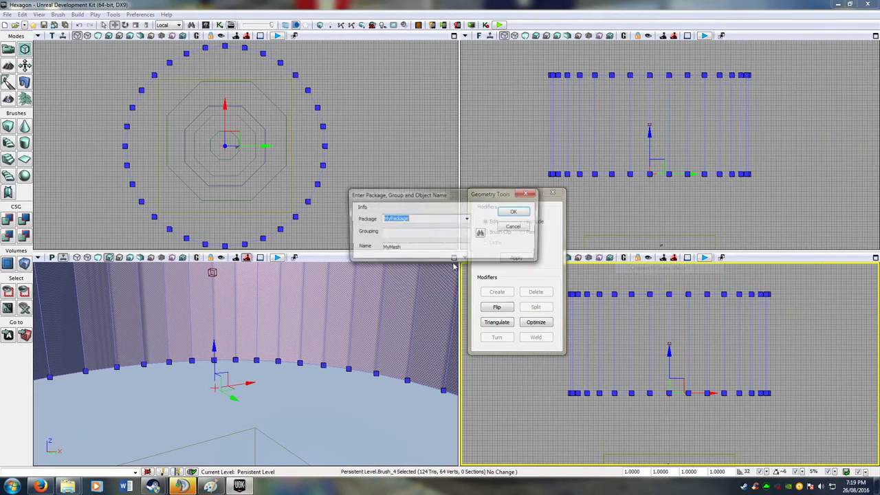
left_click(467, 219)
scroll(444, 299, "up", 2)
scroll(451, 302, "down", 3)
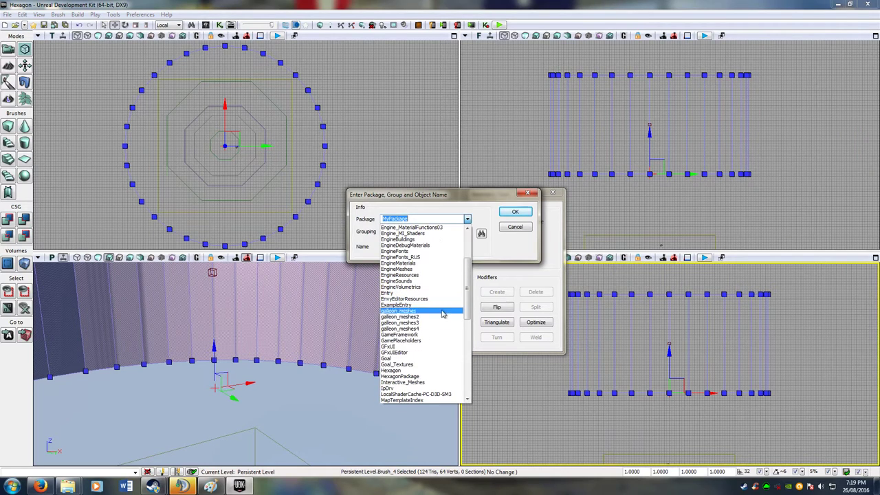
left_click(419, 380)
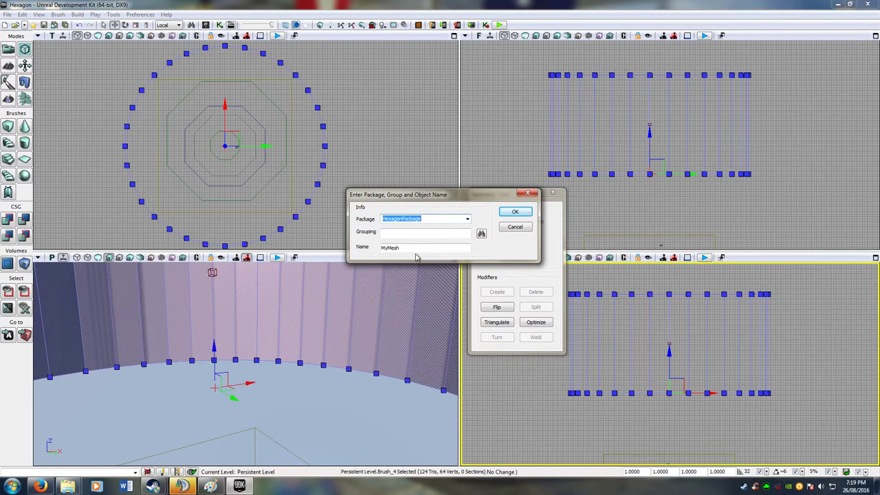
left_click_drag(414, 247, 330, 230)
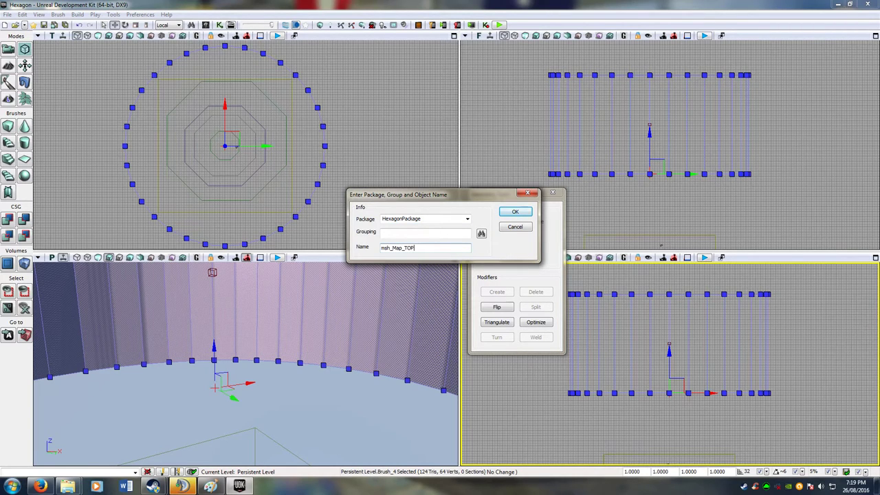
key("Return")
Leave geometry editing and delete the original cylinder brush from the level
left_click(553, 193)
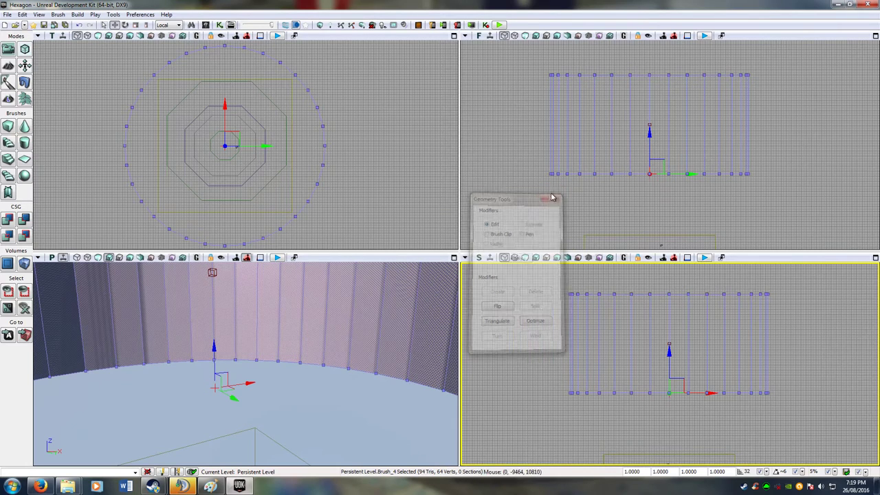
key("Delete")
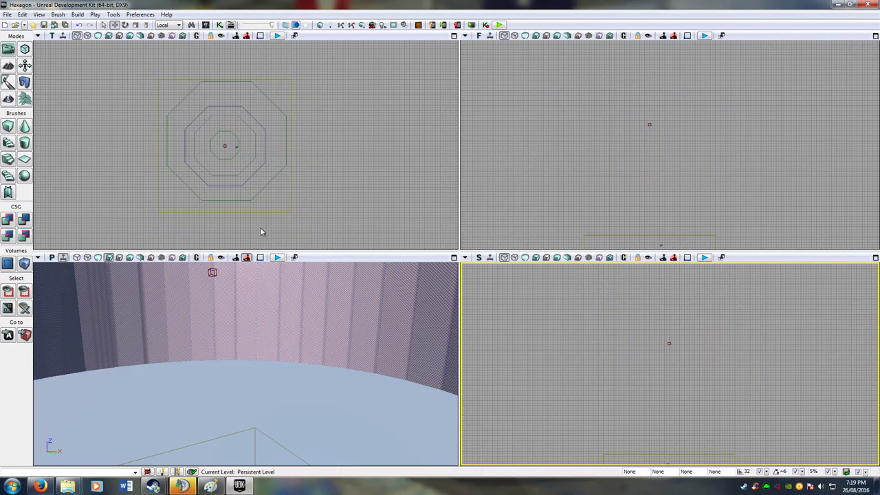
right_click_drag(305, 350, 328, 314)
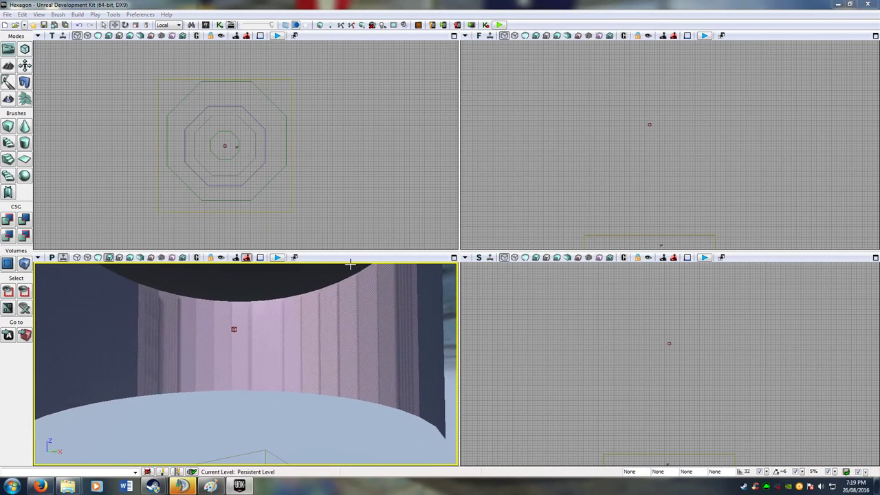
Find HexagonPackage under NewPackages in the Content Browser and place its msh_Map_BOT static mesh in the level
left_click_drag(879, 101, 565, 105)
scroll(508, 330, "down", 4)
scroll(480, 324, "down", 7)
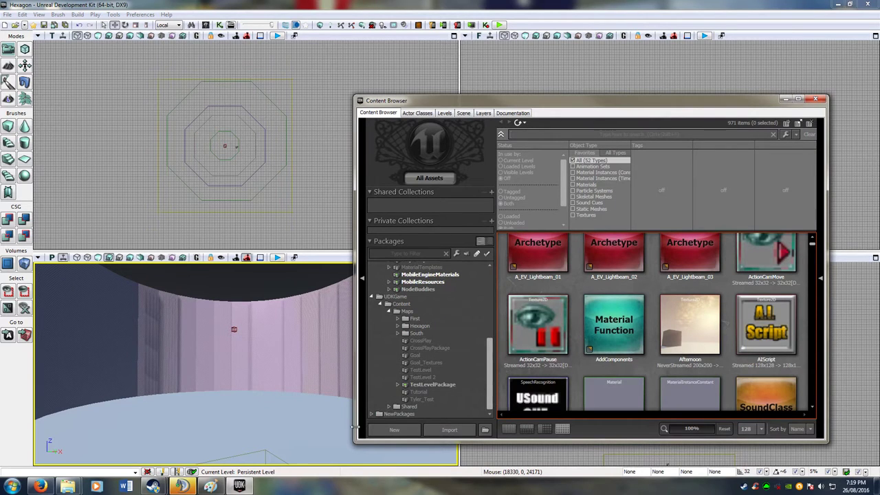
left_click(372, 414)
left_click(411, 414)
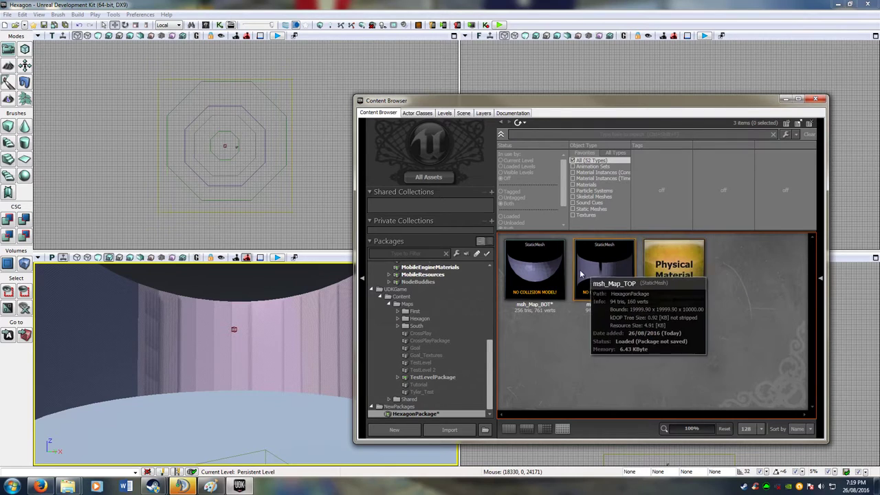
left_click(537, 272)
left_click_drag(284, 416, 329, 397)
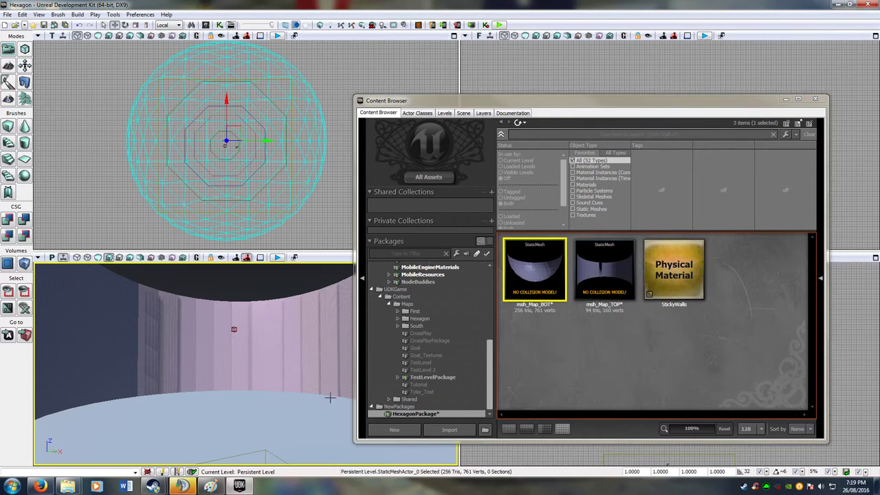
Translate the placed msh_Map_BOT mesh to absolute location X 0, Y 0, Z 0
right_click_drag(278, 390, 260, 386)
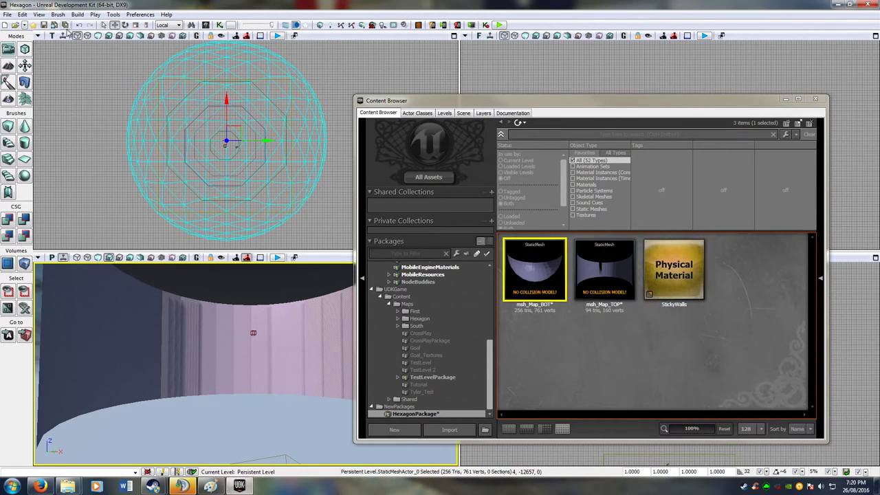
left_click(125, 26)
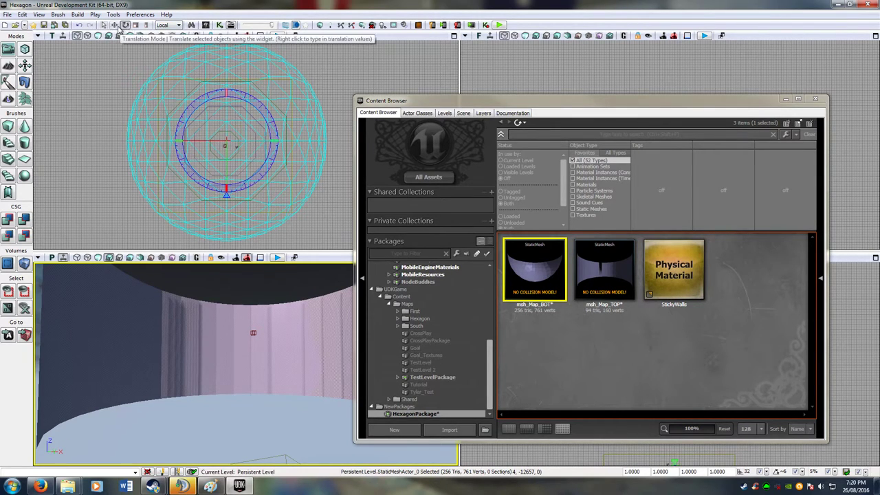
left_click(115, 25)
right_click(117, 26)
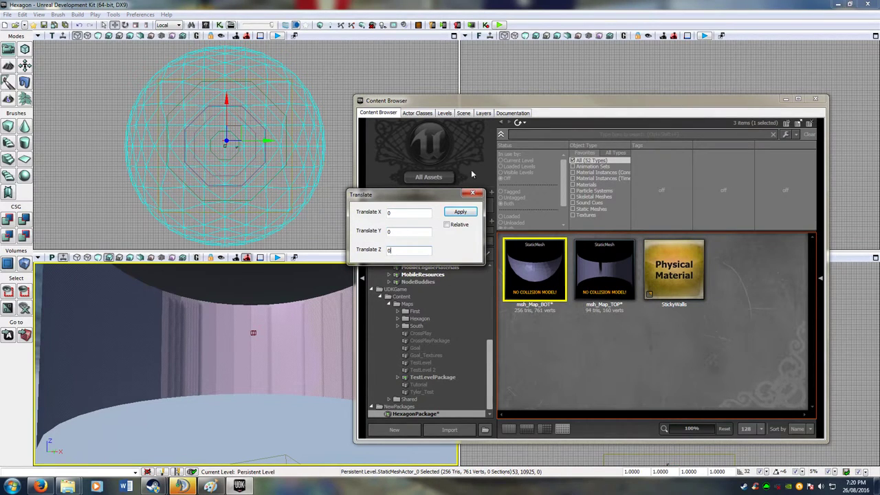
left_click(473, 192)
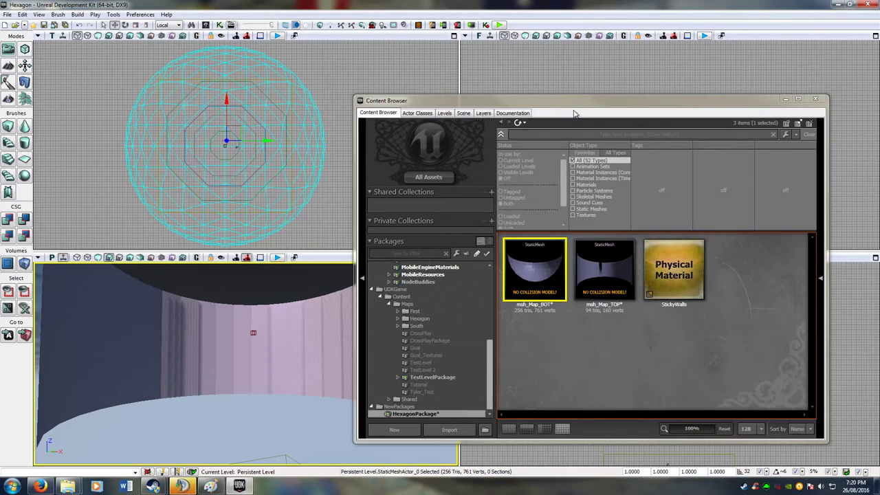
Try moving the pivot of the msh_Map_BOT mesh to a chosen point, and reset the pivot
left_click_drag(575, 114, 877, 117)
right_click(320, 131)
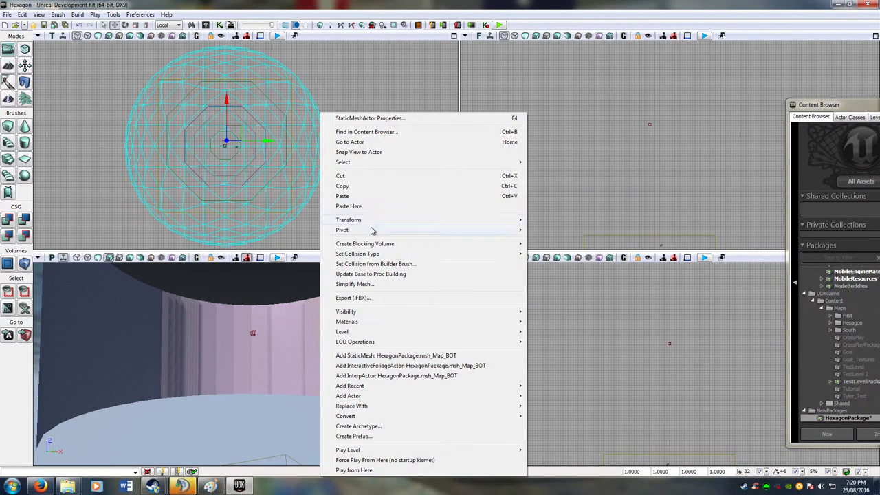
mouse_move(371, 231)
left_click(582, 264)
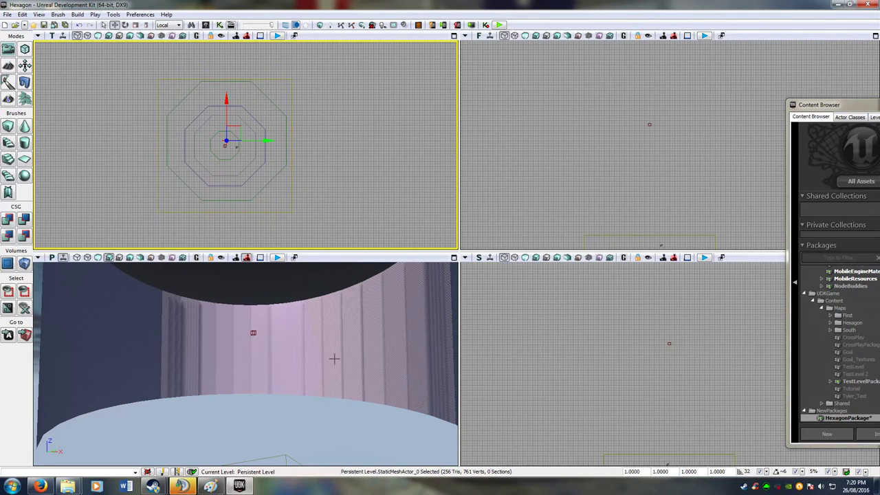
right_click_drag(334, 358, 311, 412)
left_click_drag(338, 356, 337, 355, "alt")
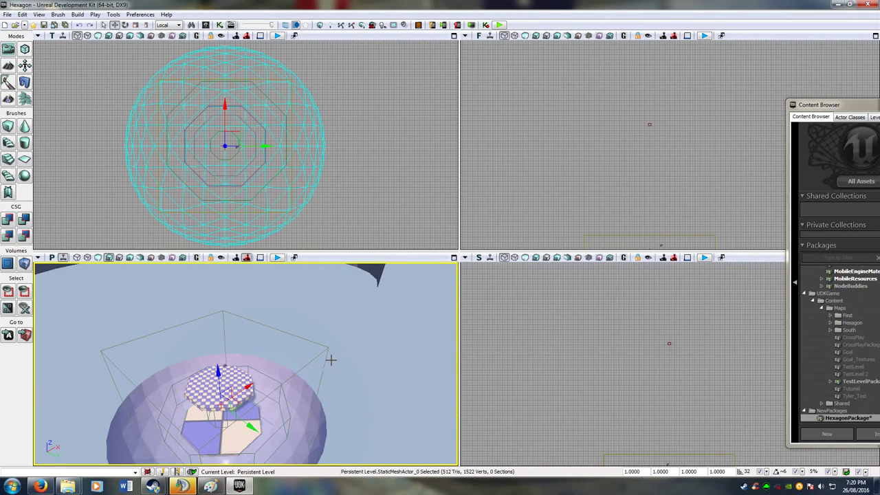
right_click(318, 159)
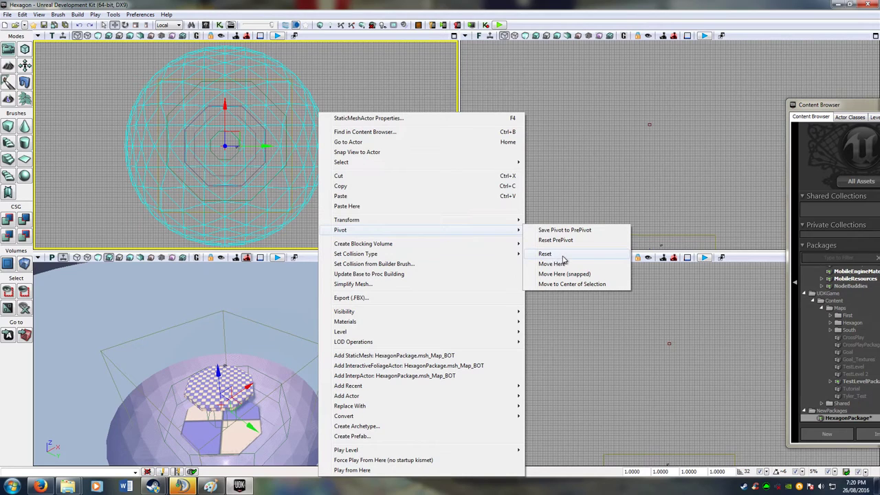
left_click(563, 259)
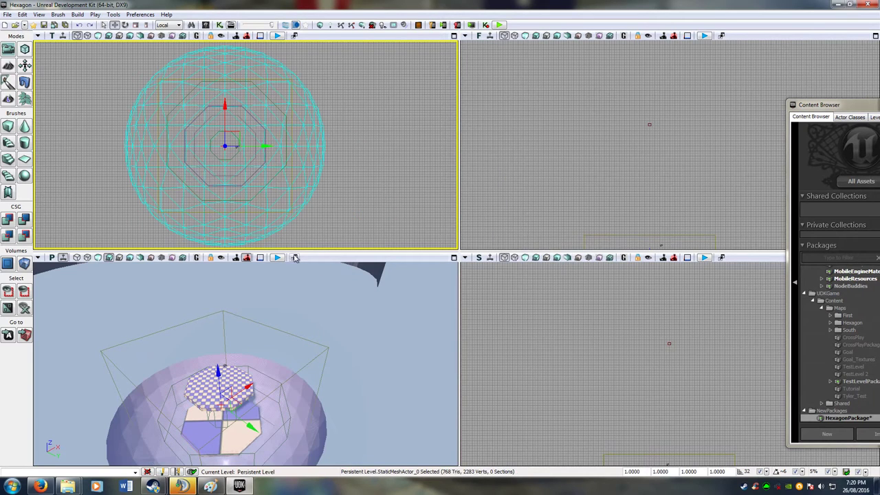
Raise the msh_Map_BOT mesh along Z until its rim meets the lower edge of the cylinder walls
left_click_drag(219, 373, 204, 168)
left_click(173, 297)
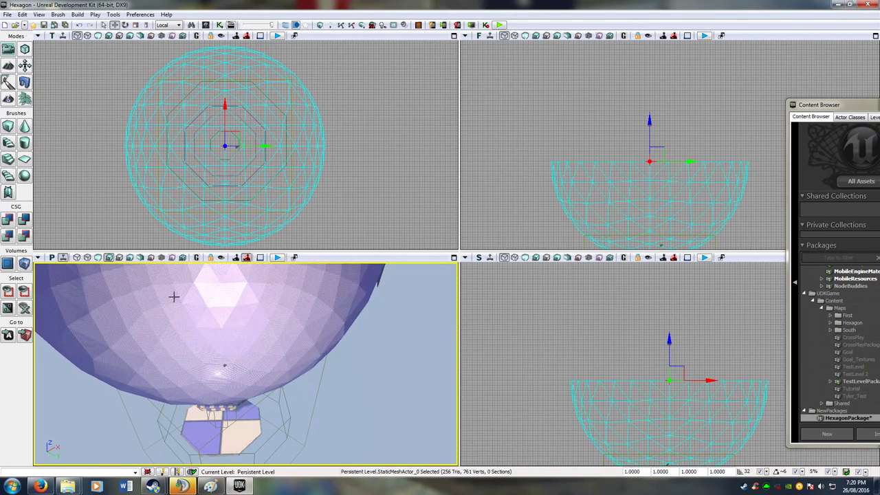
right_click_drag(257, 372, 265, 343)
left_click_drag(265, 343, 303, 397)
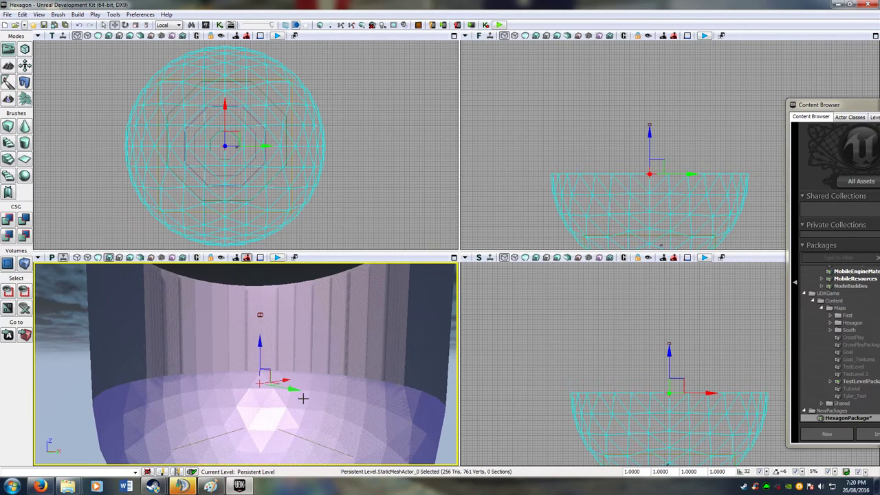
Place the msh_Map_TOP static mesh in the level and translate it to absolute location X 0, Y 0, Z 0
left_click(450, 414)
right_click_drag(361, 407, 368, 349)
left_click_drag(879, 420, 311, 351)
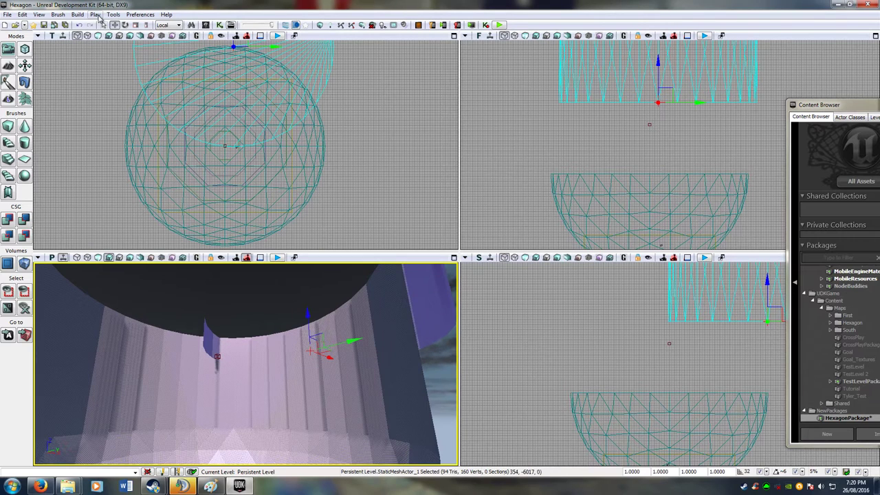
left_click(115, 25)
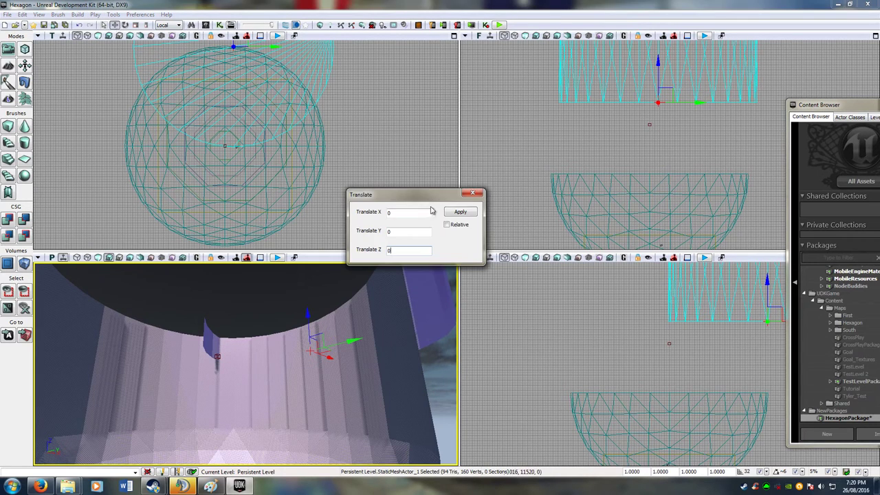
left_click(460, 212)
left_click(474, 195)
Try to move the pivot of the msh_Map_TOP mesh to a point on its wall, and undo it
right_click_drag(392, 365, 363, 405)
right_click(392, 365)
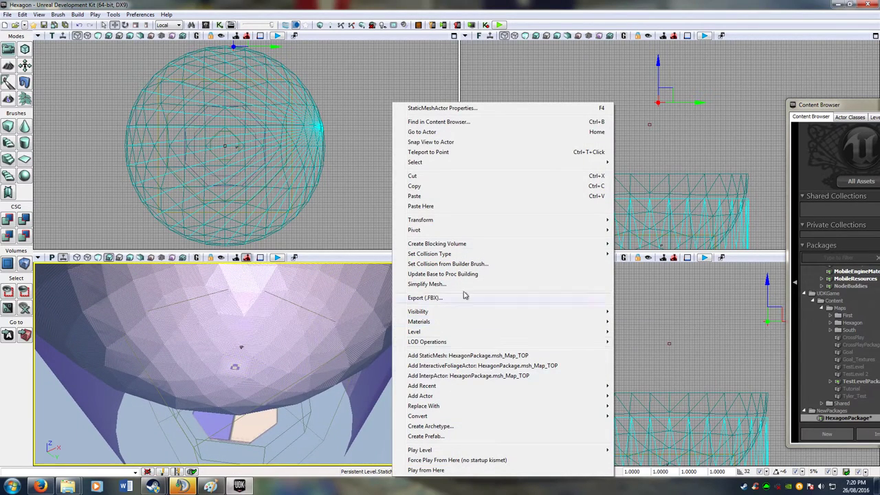
mouse_move(481, 230)
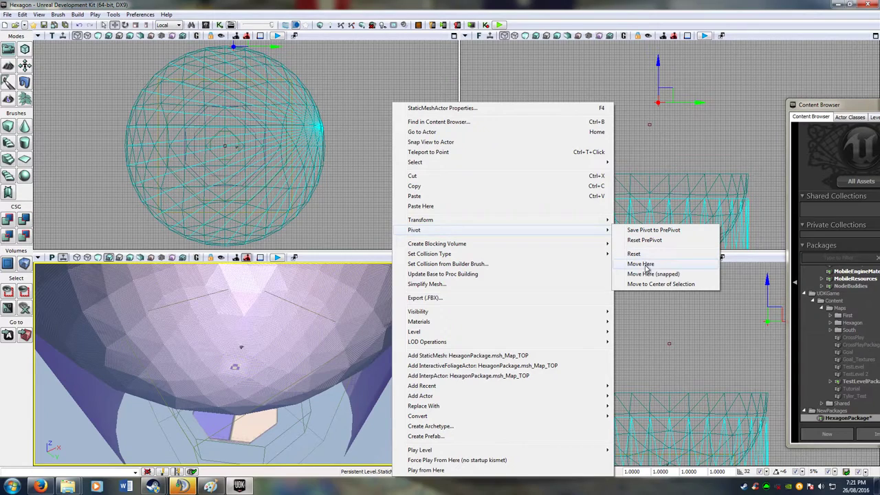
left_click(645, 264)
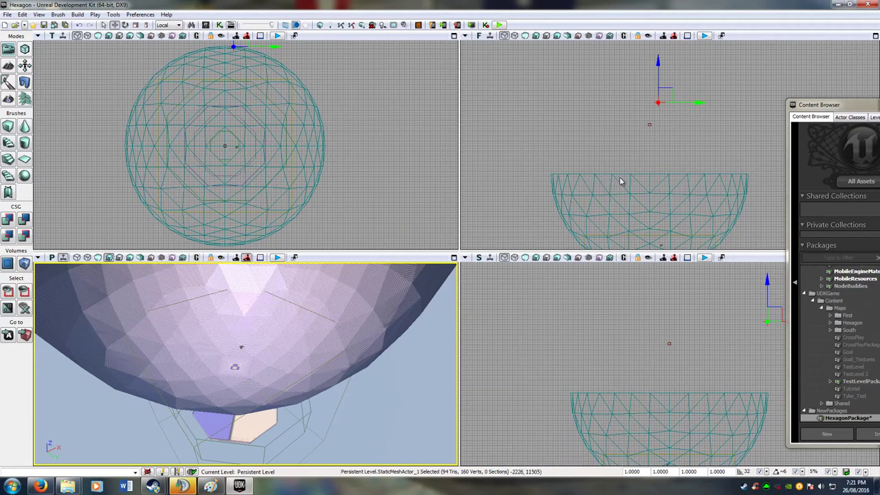
key("ctrl+z")
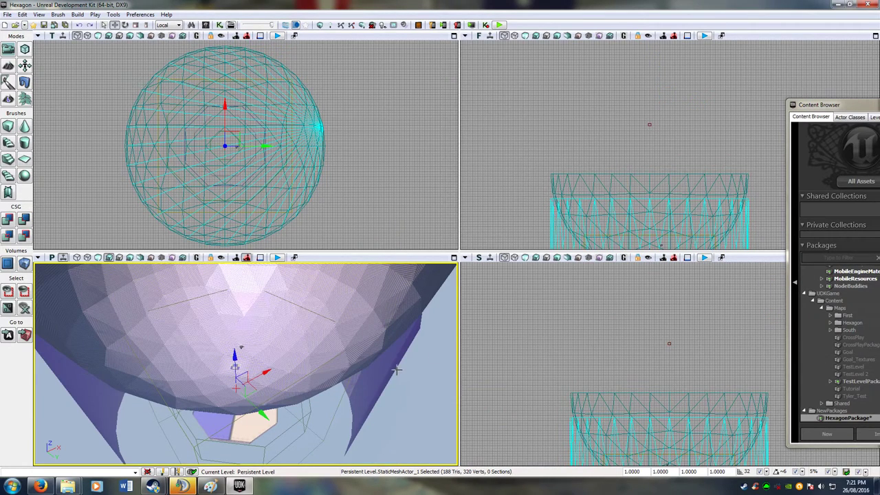
Move the pivot of the msh_Map_TOP mesh to the center of the selection
right_click(396, 370)
left_click(391, 371)
right_click(386, 372)
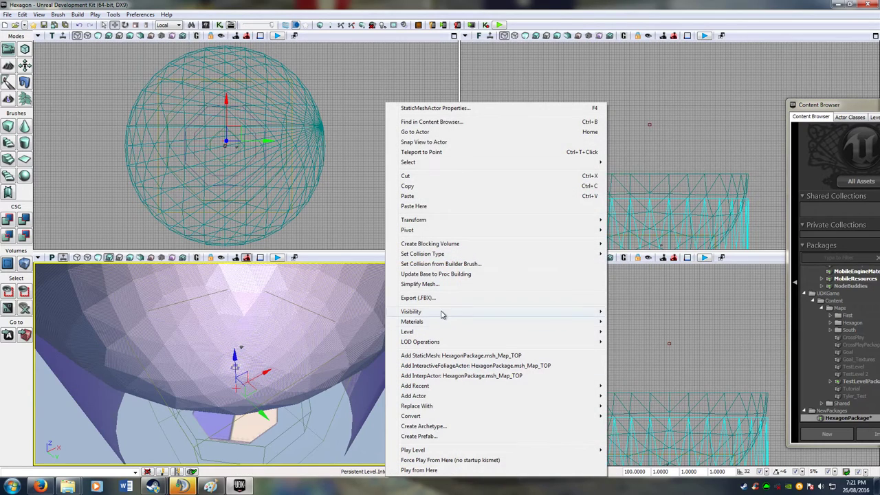
mouse_move(432, 230)
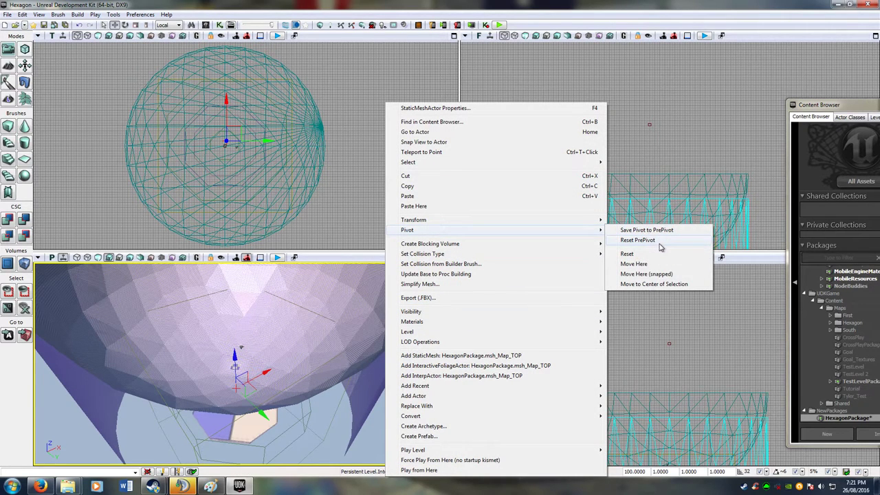
left_click(653, 284)
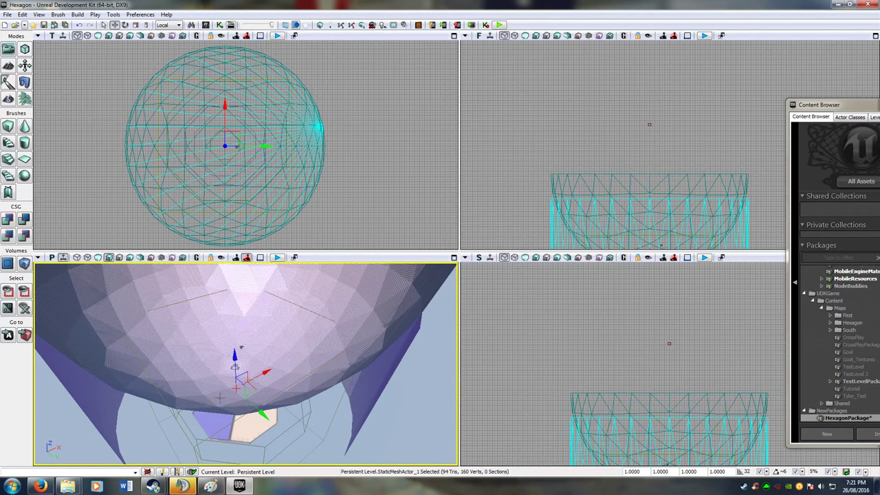
Raise the msh_Map_TOP mesh along Z until its lower edge meets the rim of the msh_Map_BOT bowl
left_click_drag(235, 360, 250, 147)
right_click_drag(256, 337, 257, 271)
scroll(660, 165, "up", 5)
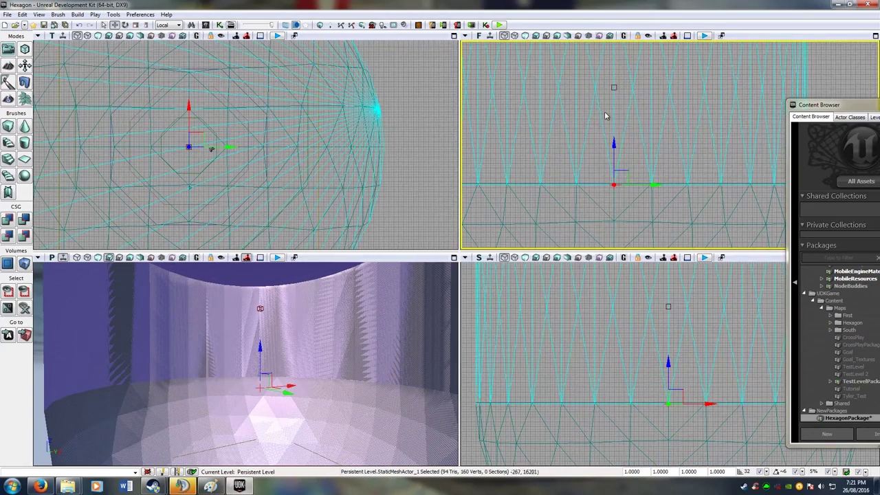
scroll(622, 200, "down", 5)
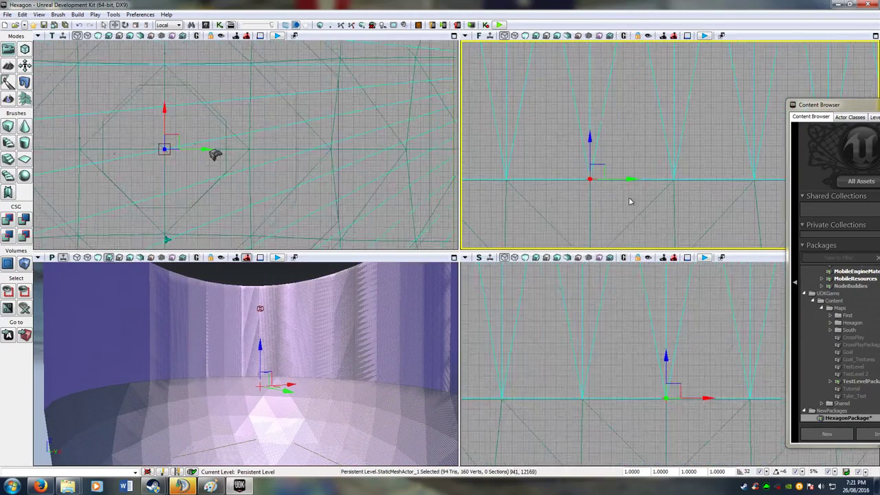
right_click_drag(614, 200, 690, 230)
left_click_drag(624, 145, 628, 149)
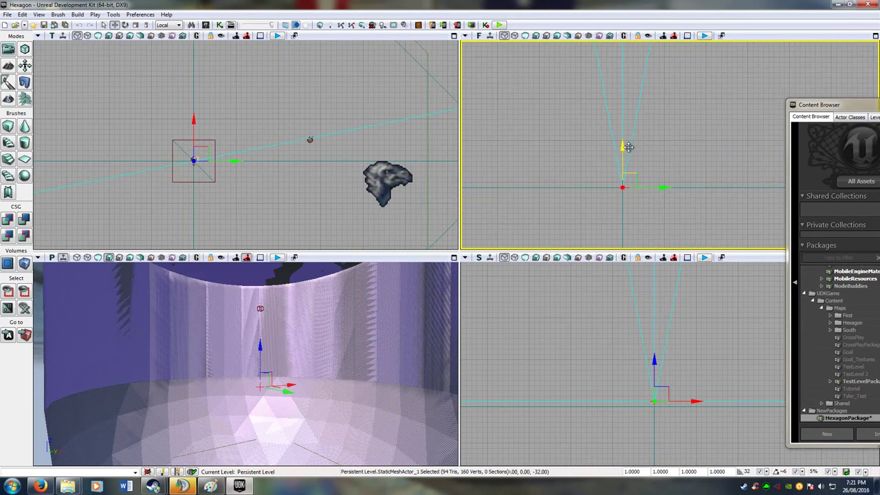
Examine the seam between the cylinder wall mesh and the bowl mesh up close for any gap or overlap
scroll(668, 191, "up", 5)
right_click_drag(654, 208, 673, 233)
scroll(637, 186, "up", 3)
right_click_drag(621, 95, 663, 131)
scroll(634, 168, "up", 3)
right_click_drag(634, 168, 659, 92)
scroll(605, 138, "up", 6)
right_click_drag(604, 139, 625, 165)
left_click(596, 161)
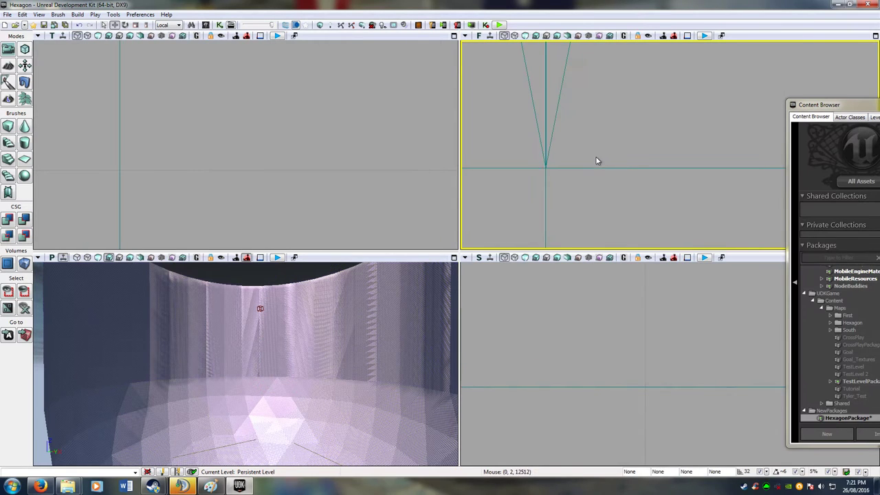
left_click(543, 126)
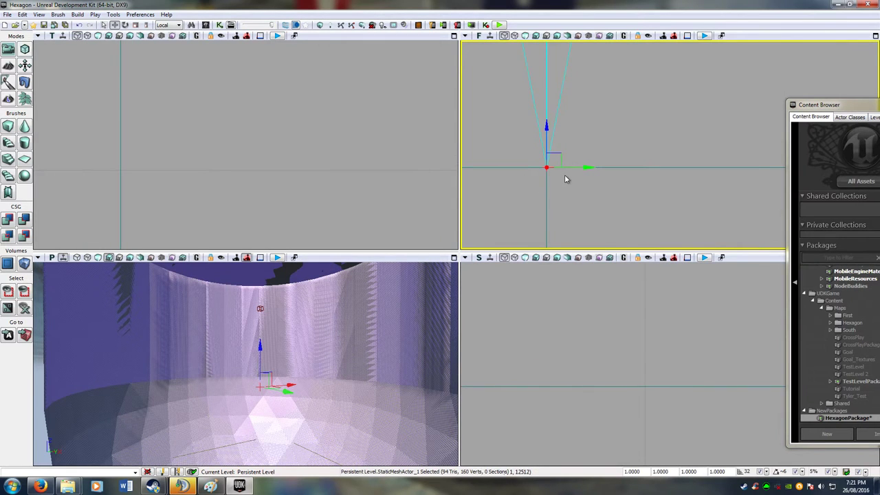
left_click(566, 179)
left_click(542, 147)
left_click_drag(582, 167, 619, 218)
scroll(619, 218, "down", 10)
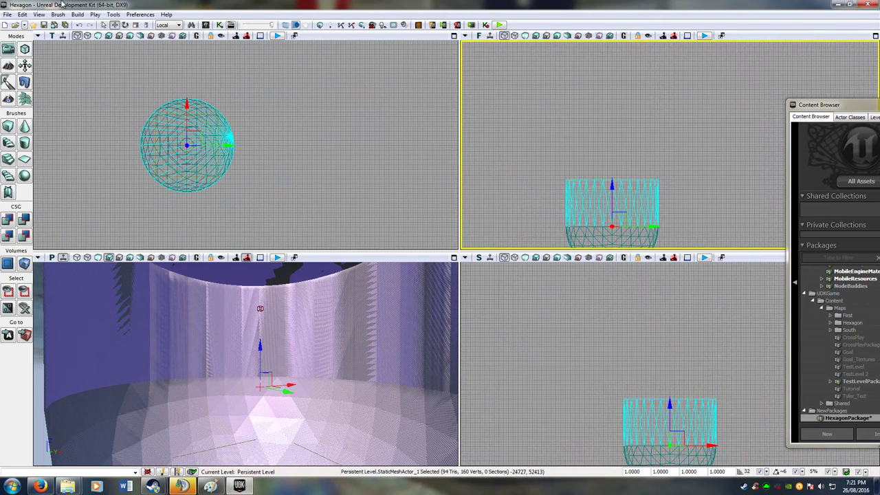
Save the level, build the map geometry and dismiss the map check report
left_click(11, 14)
left_click(31, 76)
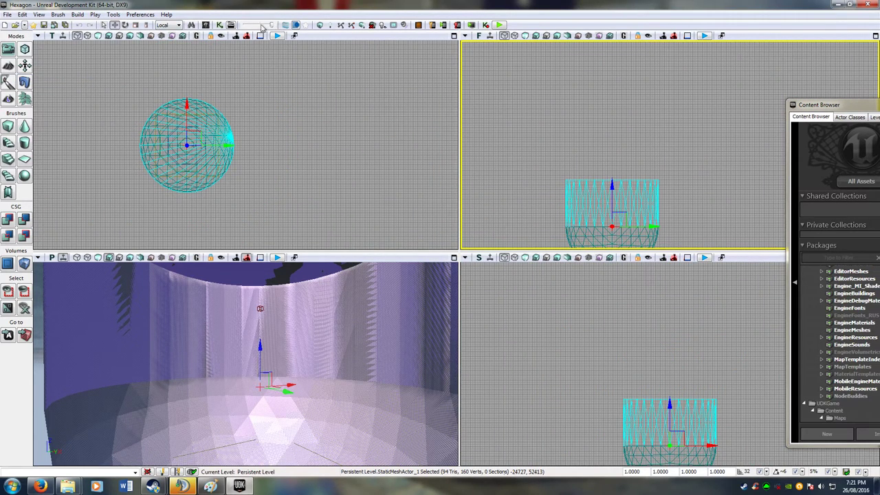
left_click(319, 25)
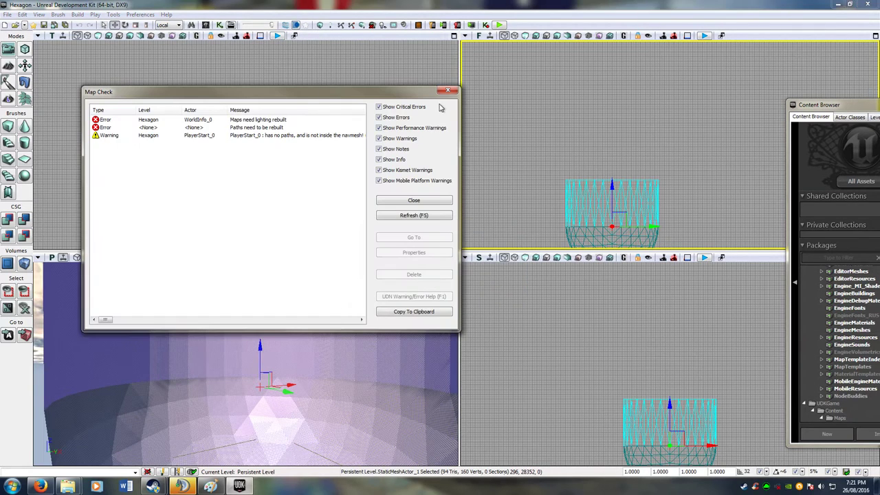
left_click(448, 91)
Select the cylinder wall mesh in the perspective view and find its asset in the content browser
right_click_drag(303, 330, 241, 386)
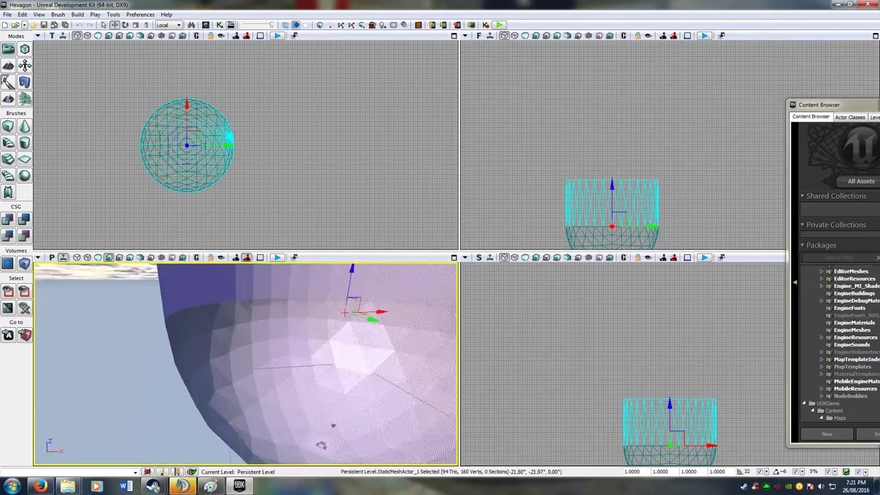
right_click_drag(140, 318, 117, 321)
left_click(164, 315)
right_click_drag(344, 339, 426, 302)
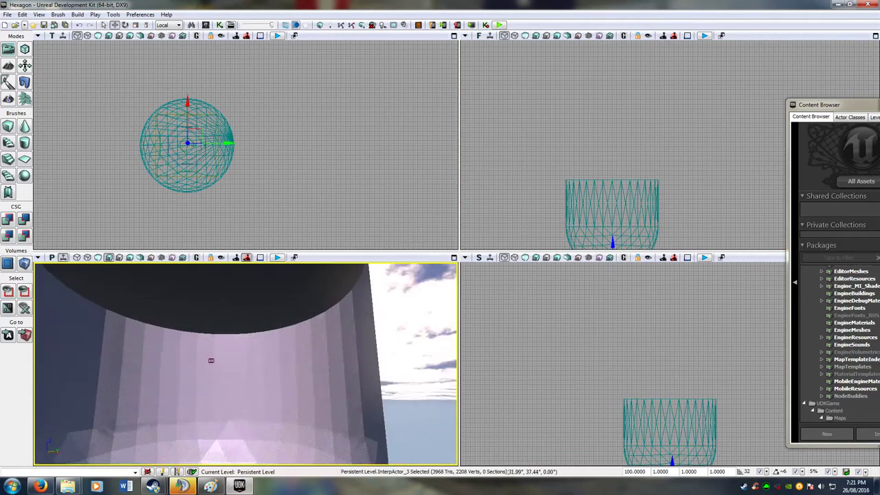
right_click_drag(246, 365, 360, 337)
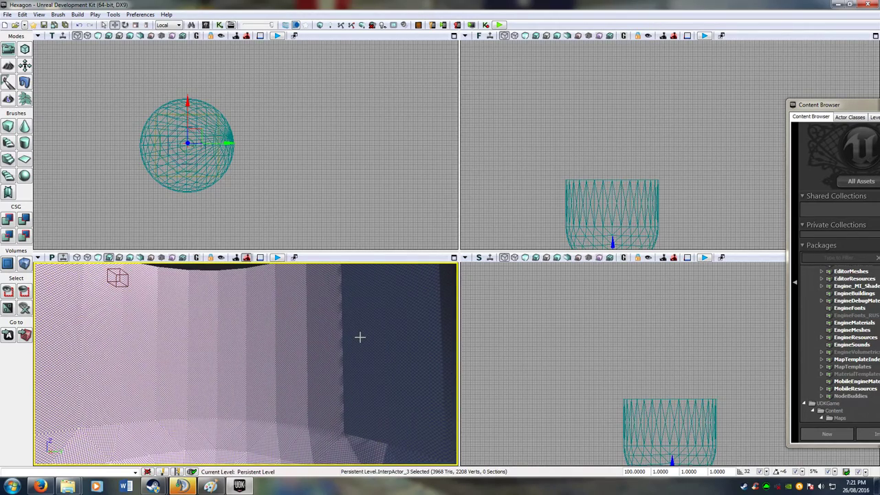
left_click(309, 375)
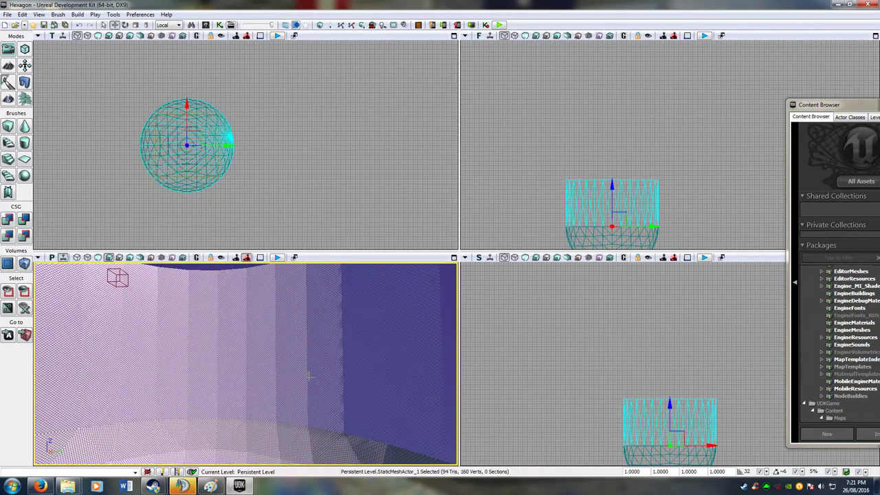
key("ctrl+b")
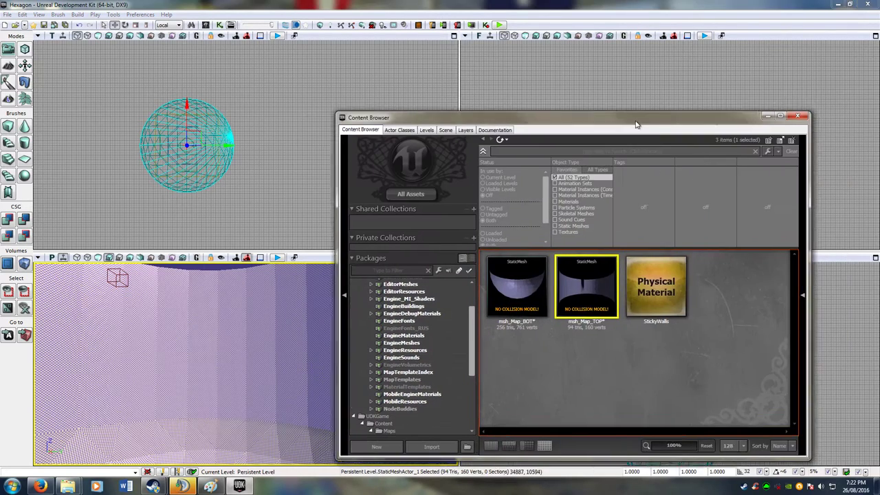
Open msh_Map_TOP in the Static Mesh Editor and disable simple box, line and rigid body collision
double_click(616, 284)
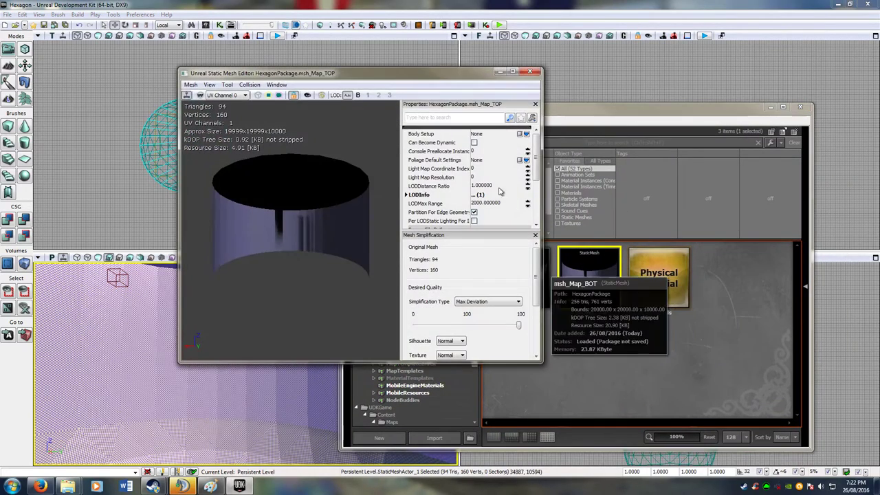
scroll(536, 170, "down", 5)
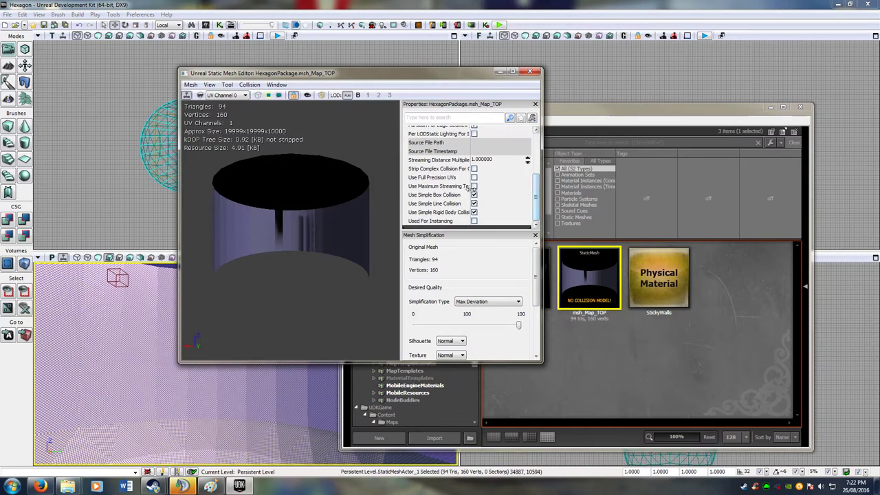
left_click(474, 195)
left_click(474, 204)
left_click(474, 212)
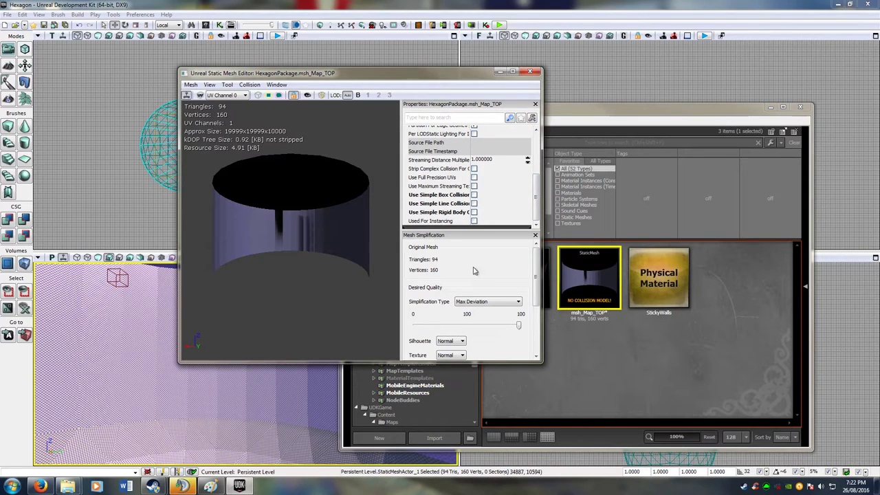
left_click(530, 72)
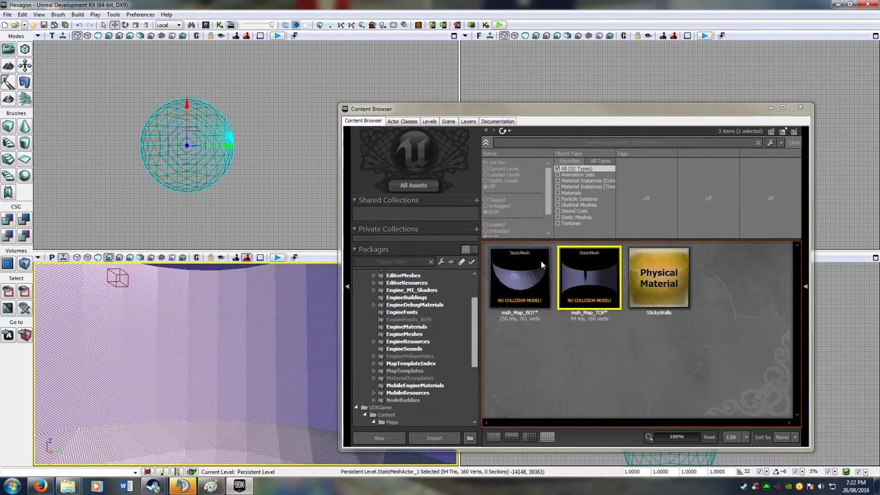
Open msh_Map_BOT in the Static Mesh Editor and disable simple box, line and rigid body collision
right_click(542, 258)
left_click(593, 37)
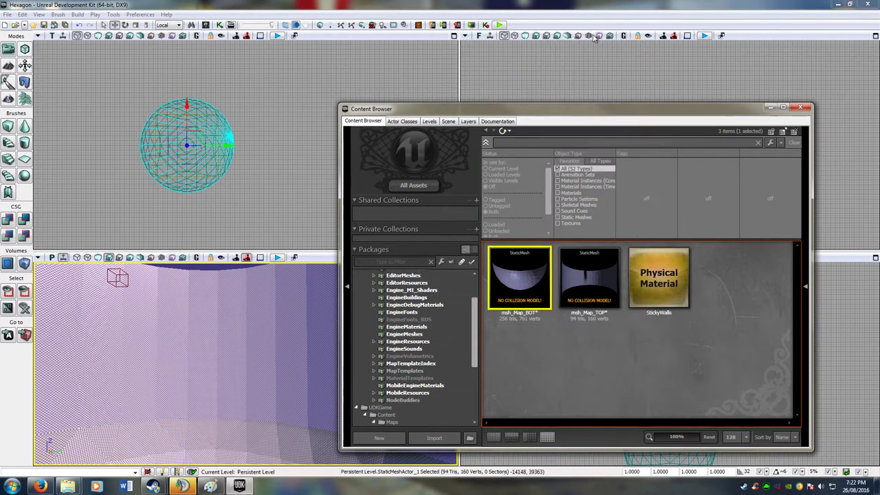
scroll(530, 202, "down", 5)
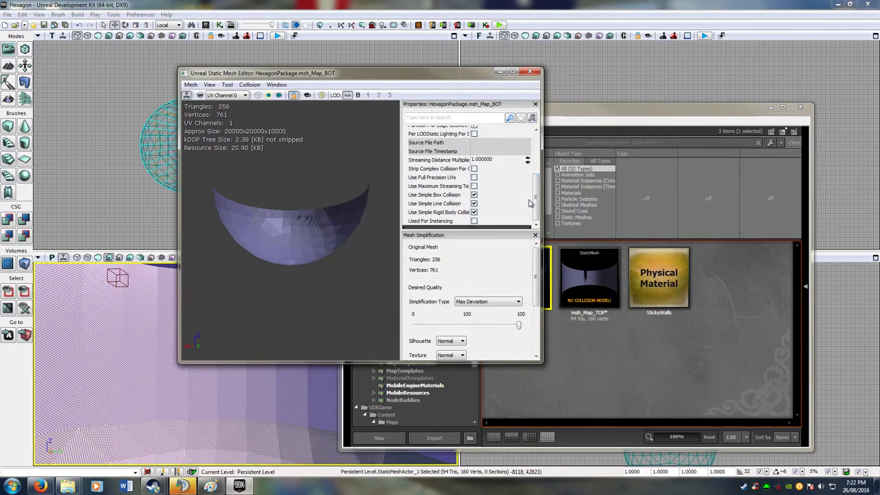
left_click(474, 195)
left_click(474, 204)
left_click(474, 204)
left_click(474, 204)
left_click(473, 212)
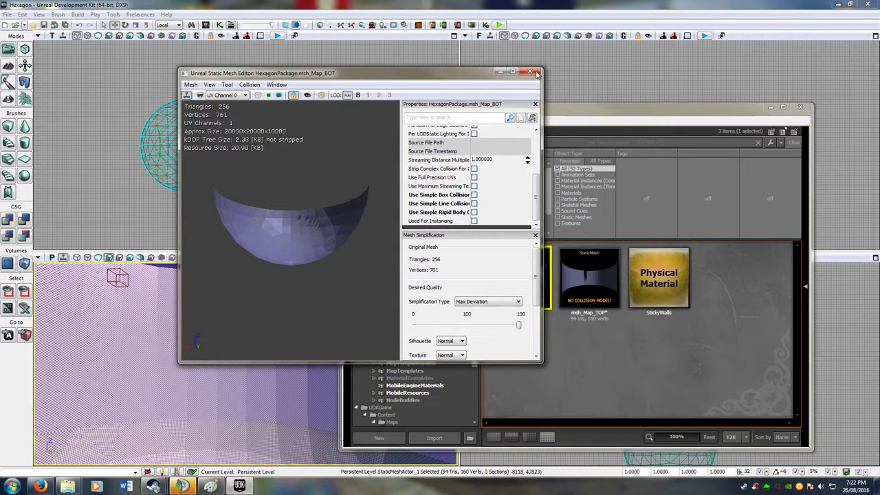
left_click(536, 72)
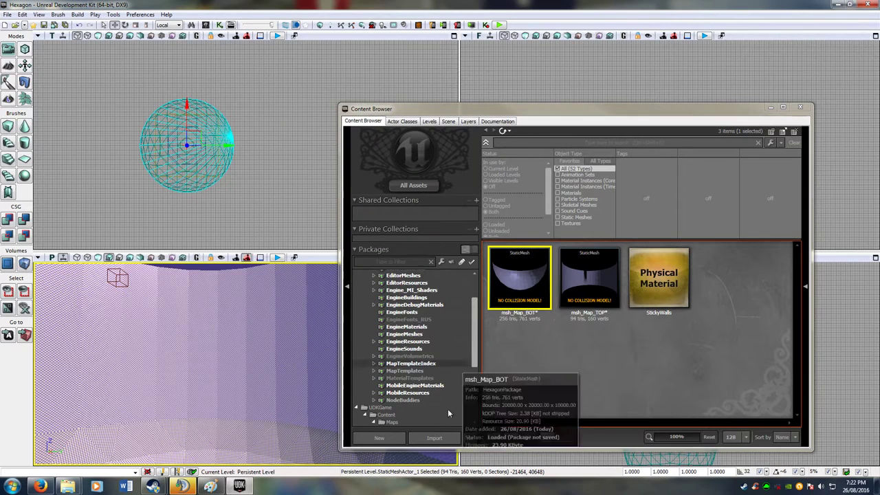
left_click_drag(474, 359, 471, 426)
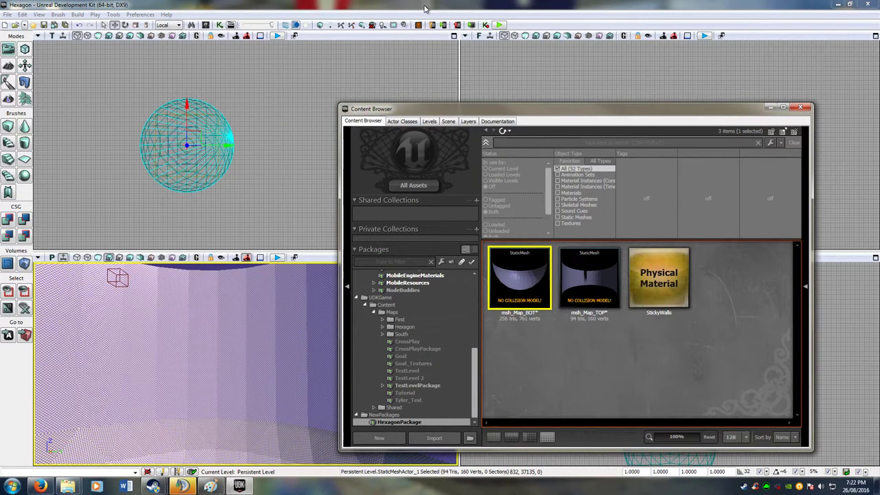
double_click(213, 341)
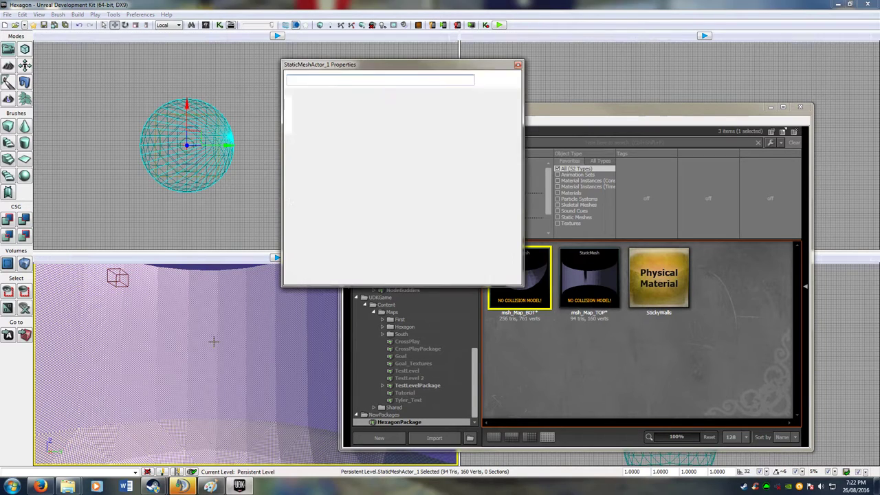
left_click(518, 65)
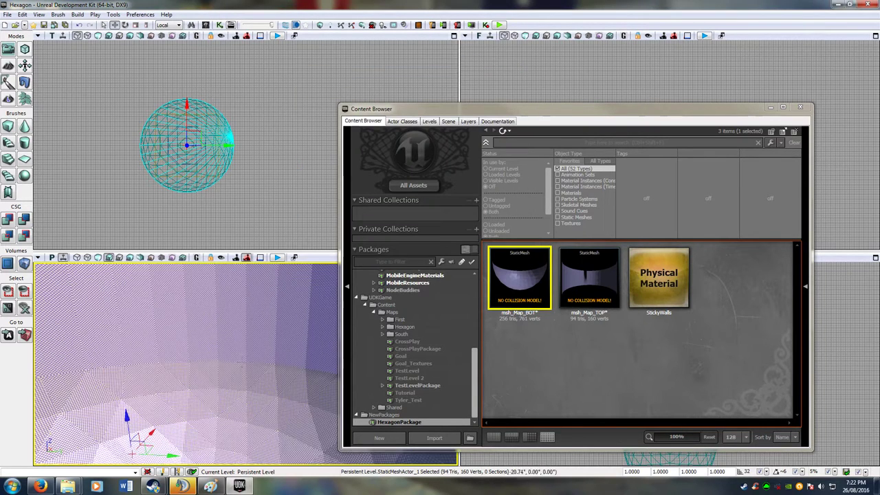
Select both the cylinder wall and bowl meshes and convert them to InteractiveFoliageActors
right_click(241, 355)
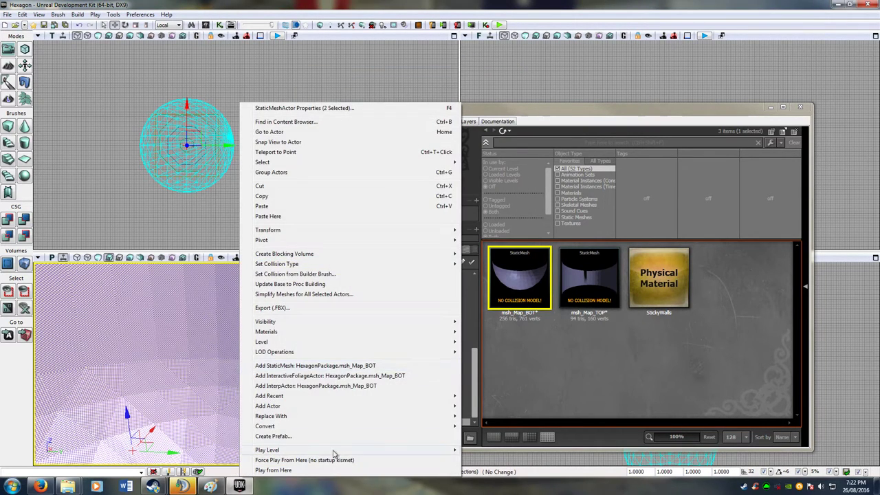
mouse_move(346, 426)
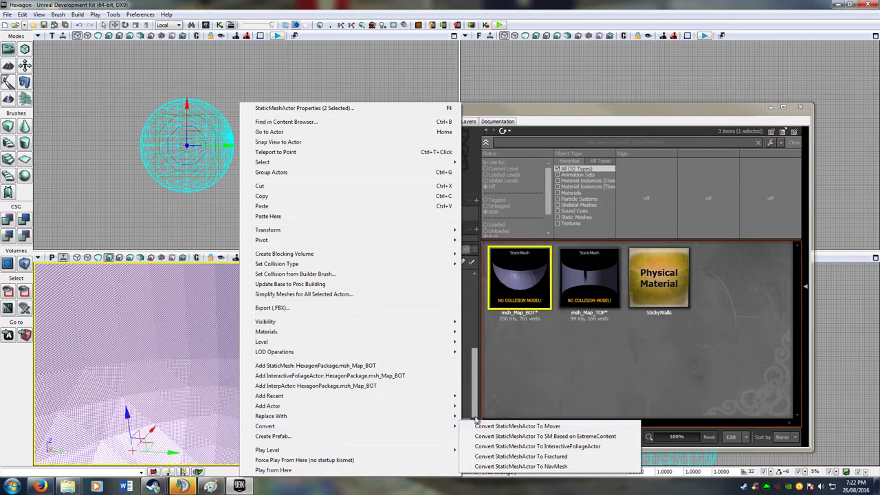
left_click(581, 447)
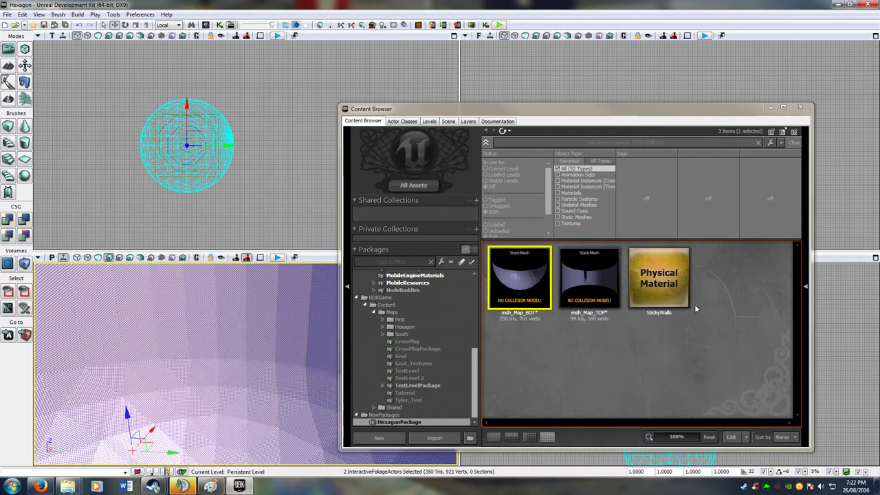
In the cylinder wall actor's properties, set the collision type to COLLIDE_BlockAll and enable Block Rigid Body and Collide Complex
double_click(216, 343)
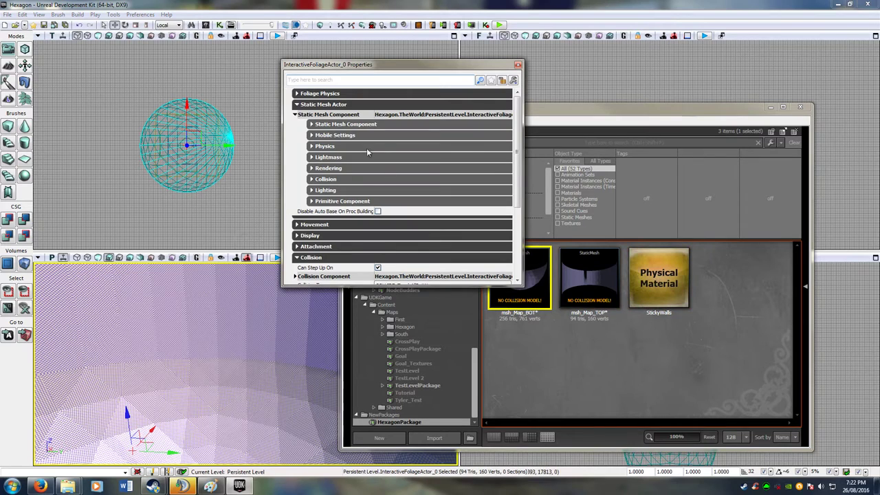
left_click(294, 114)
scroll(369, 186, "down", 1)
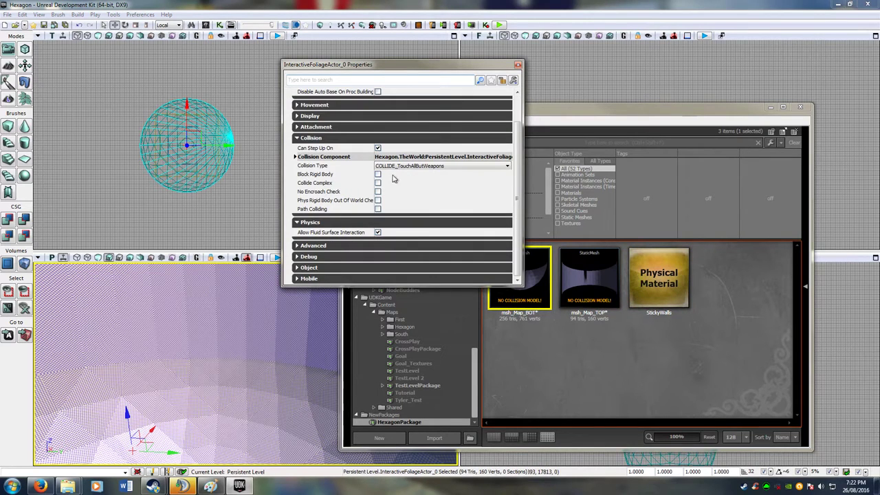
left_click(399, 167)
left_click(377, 174)
left_click(378, 175)
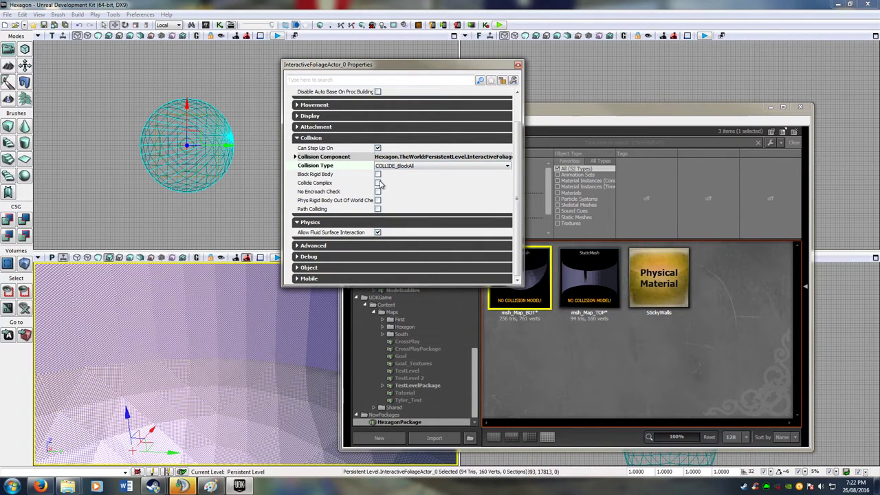
left_click(377, 183)
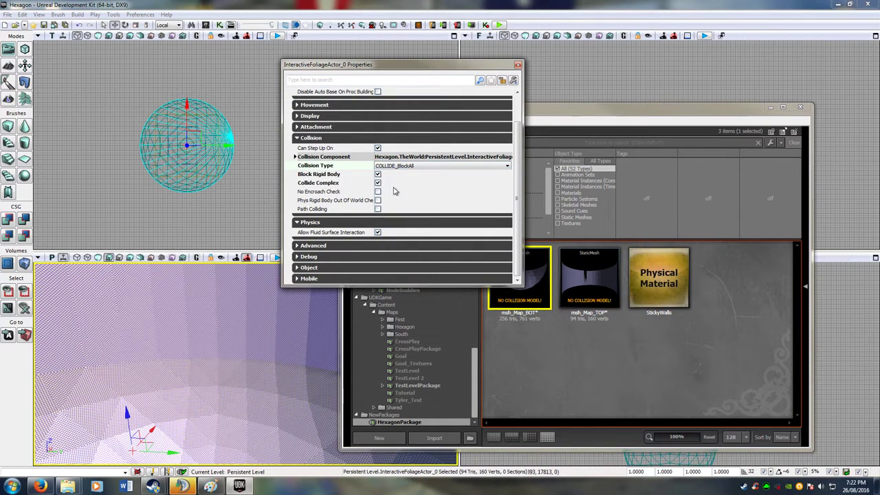
Filter the cylinder wall actor's properties by "collision" to examine its collision settings
left_click(353, 80)
type("colli")
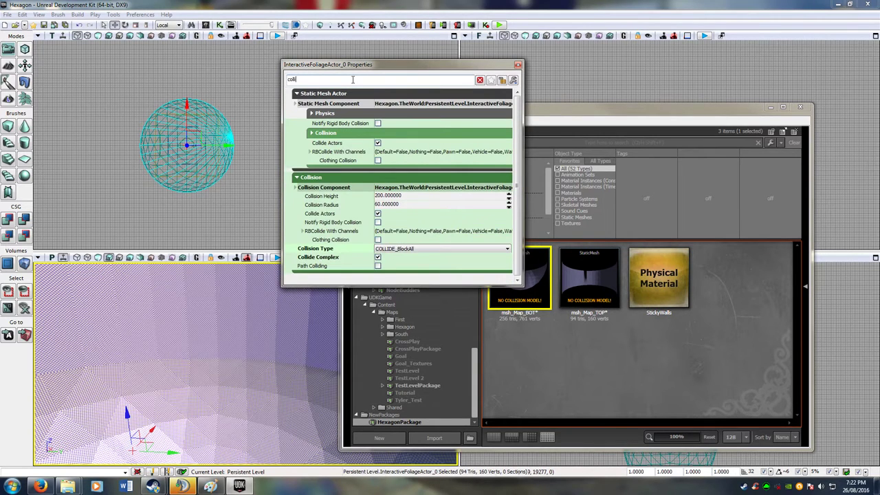
type("sion")
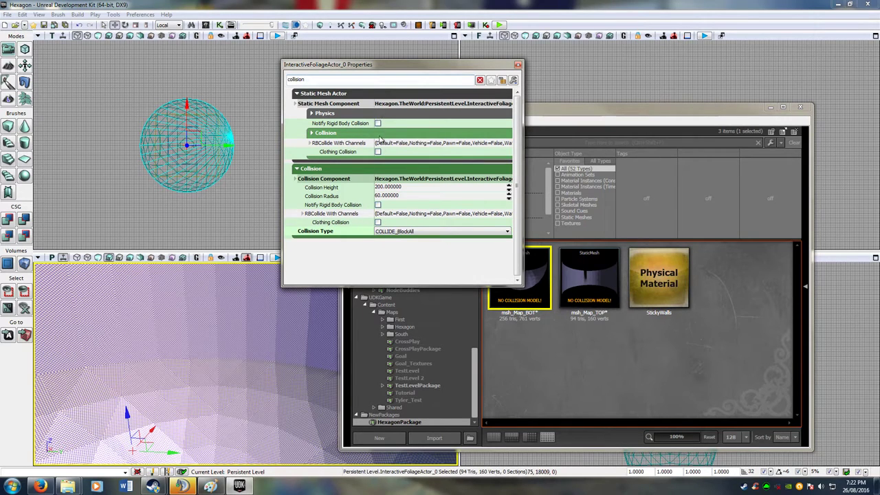
Filter the cylinder wall actor's properties by "phys" and assign the StickyWalls physical material to both Phys Material Override properties
left_click_drag(337, 80, 229, 78)
type("phy")
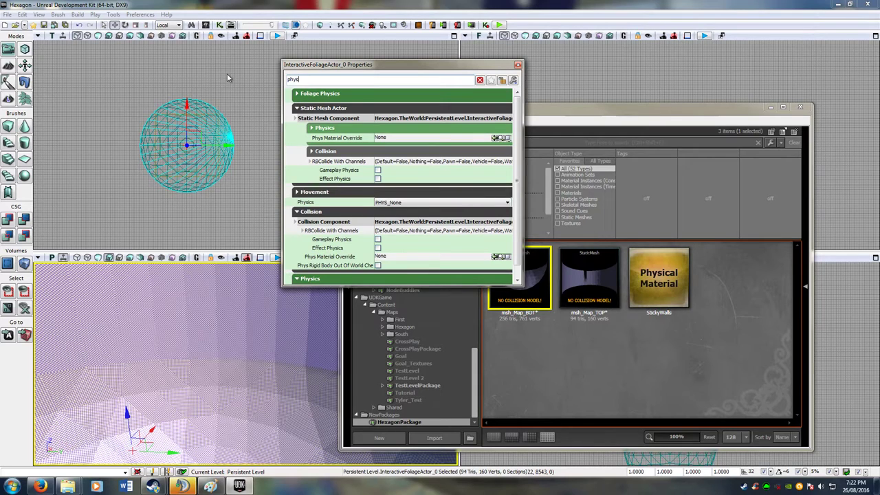
type("s")
left_click(659, 279)
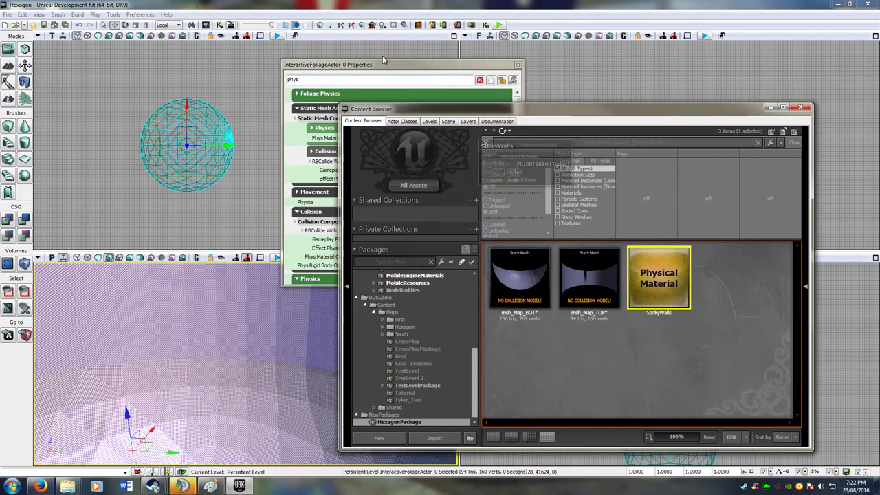
left_click(384, 60)
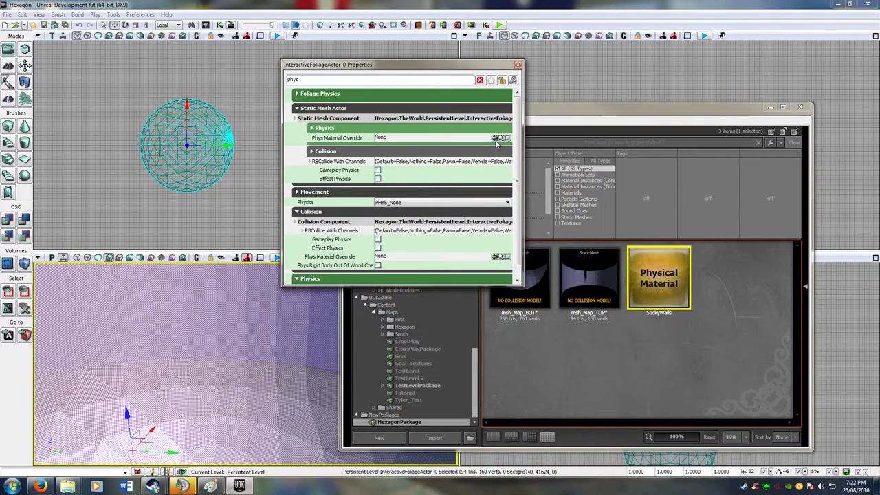
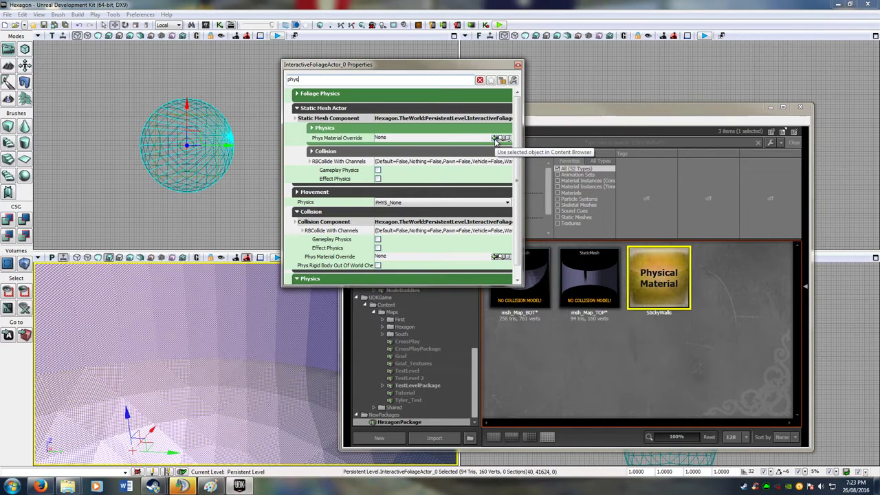
left_click(495, 139)
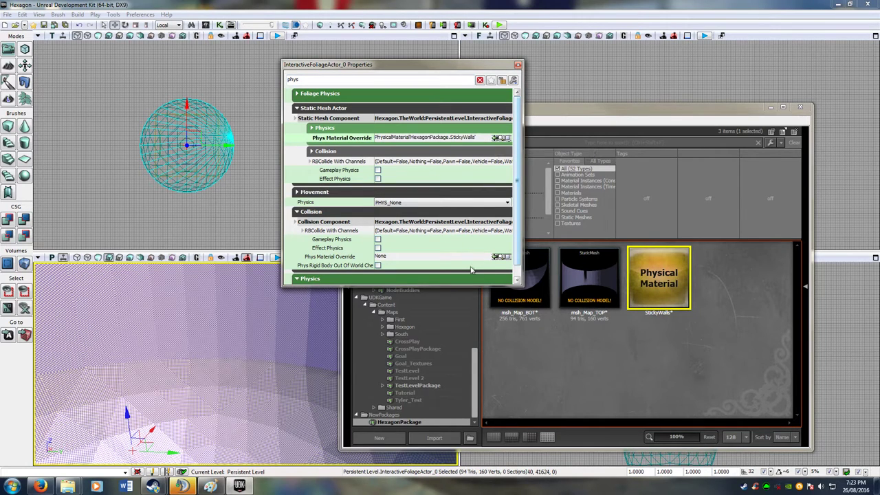
left_click(495, 256)
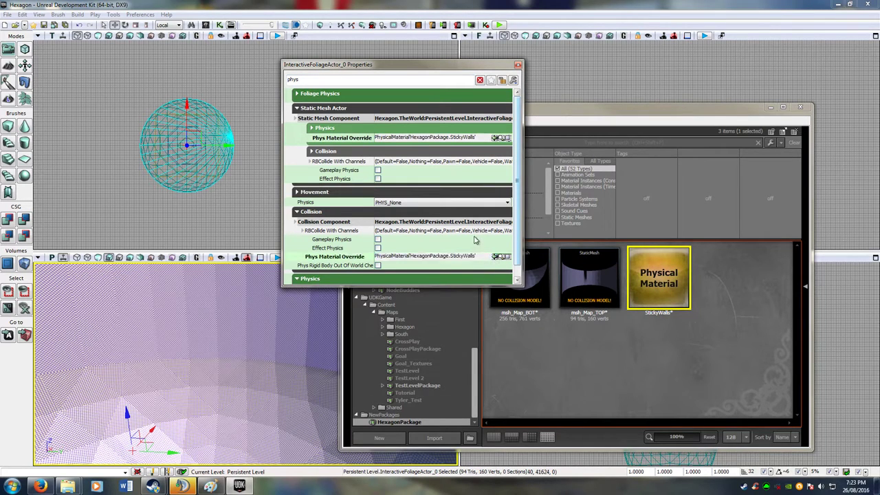
scroll(477, 239, "down", 1)
scroll(469, 275, "up", 1)
Assign the StickyWalls physical material to both Phys Material Override properties of the bowl actor
left_click(239, 427)
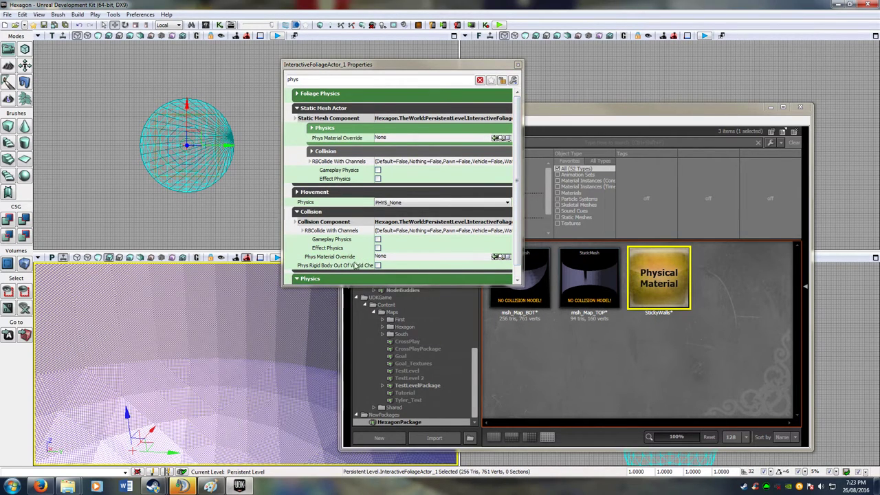
left_click(494, 257)
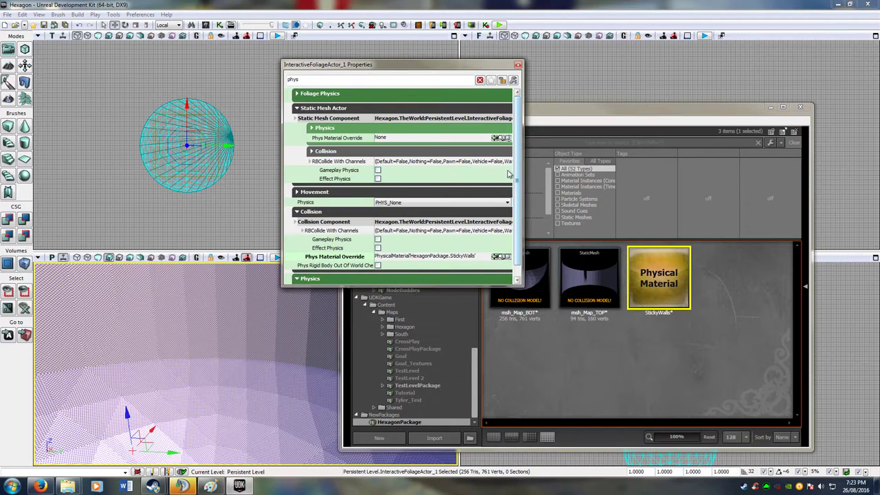
left_click(495, 138)
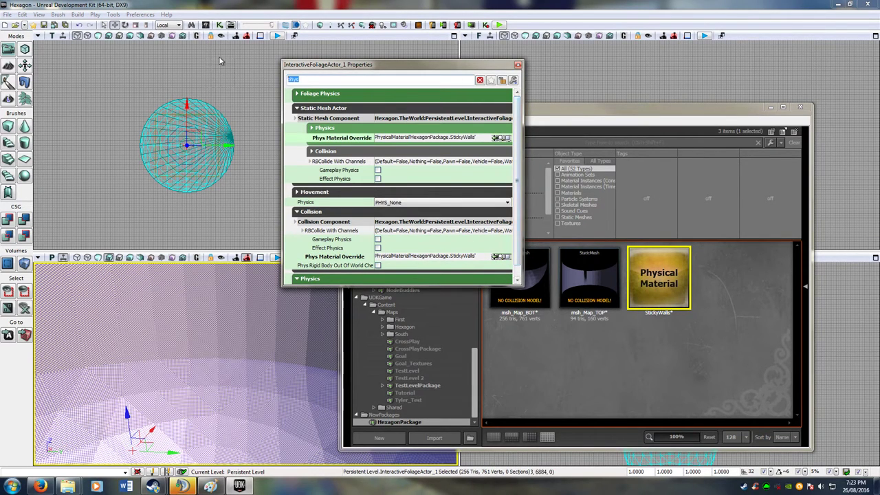
Set the bowl actor's collision type to COLLIDE_BlockAll and enable Collide Complex, closing its properties when done
type("ol")
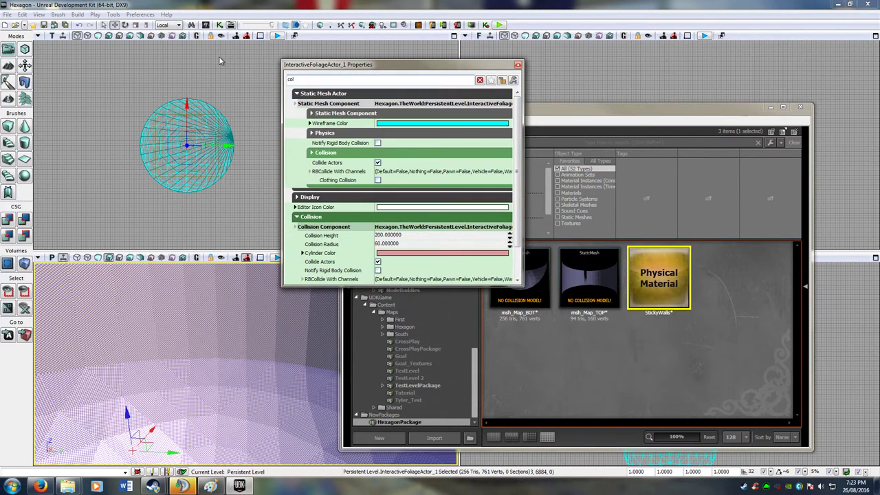
type("l")
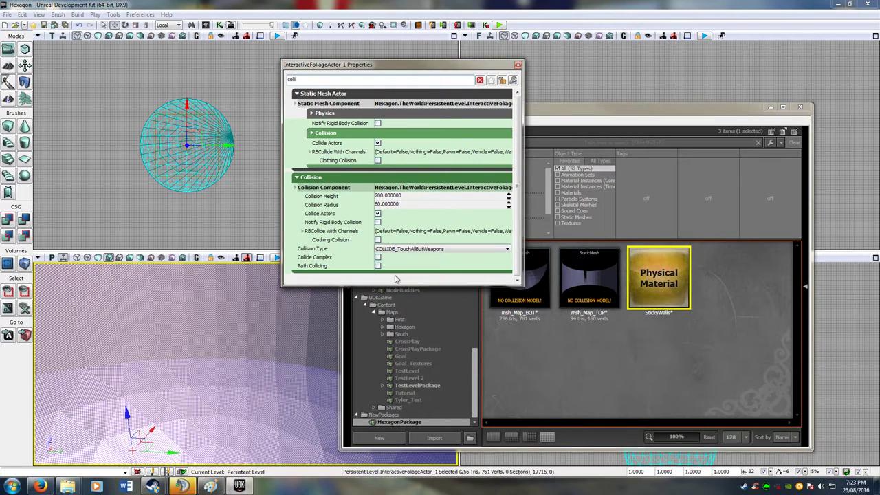
left_click(400, 254)
left_click(402, 270)
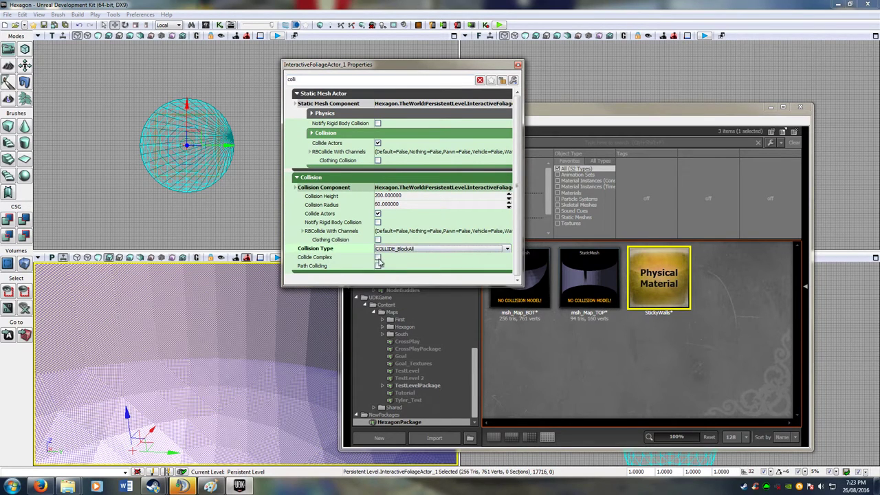
left_click(480, 80)
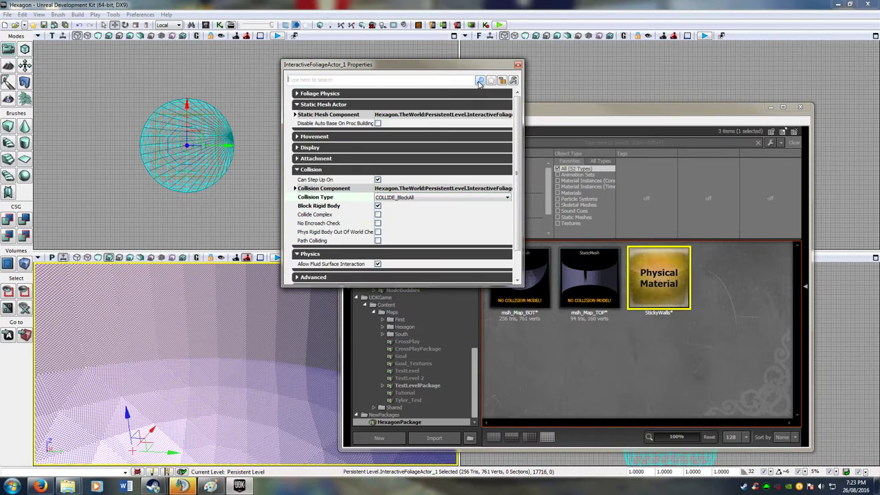
left_click(377, 196)
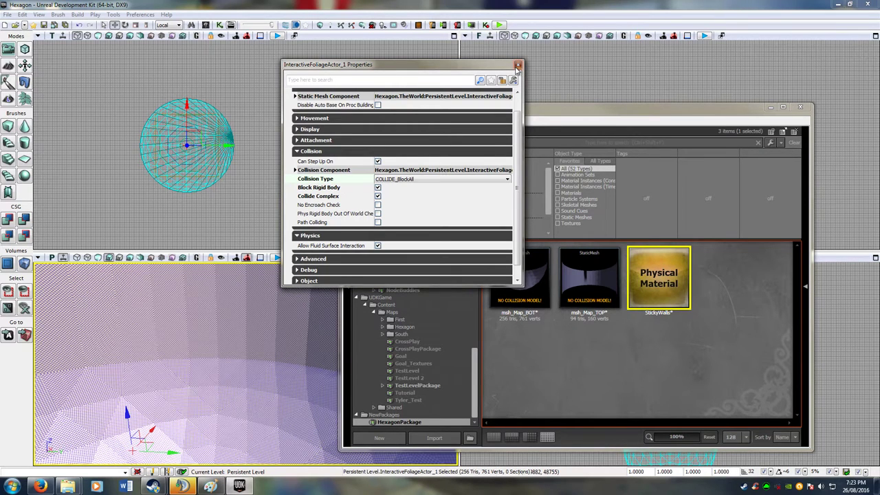
left_click(518, 66)
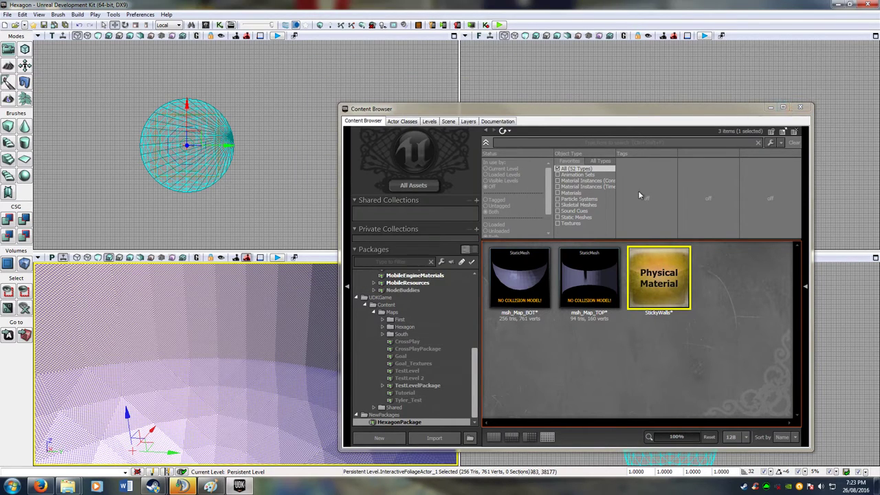
Save HexagonPackage and close the Content Browser
right_click(425, 422)
left_click(445, 317)
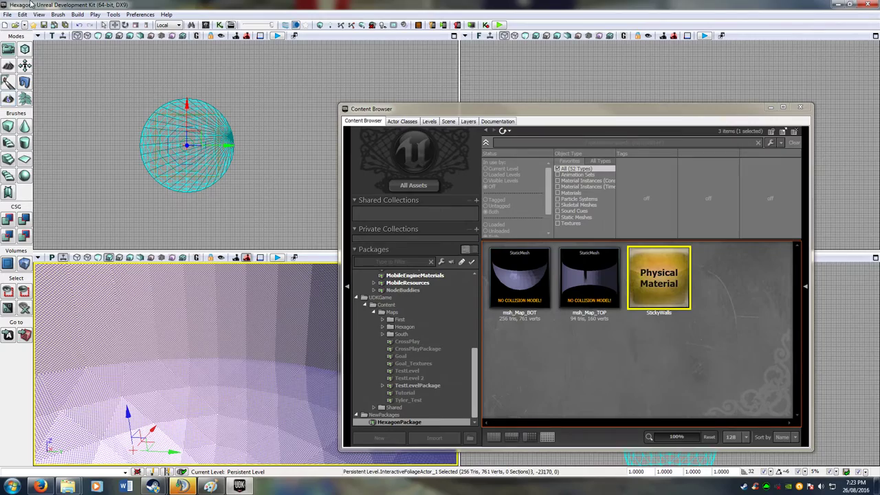
left_click(801, 108)
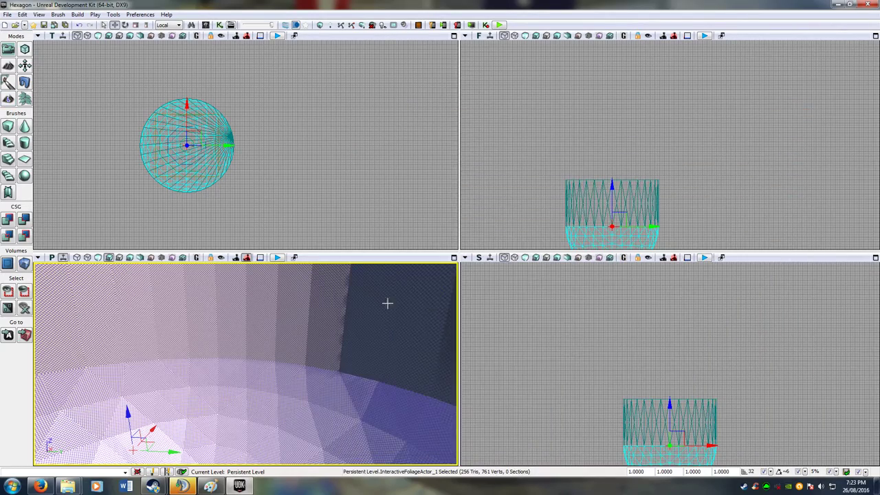
Build a cube brush at the shell's centre, level with the seam between wall and bowl, and add it as CSG geometry
right_click_drag(341, 358, 281, 395)
left_click_drag(334, 432, 314, 348)
right_click_drag(245, 364, 241, 231)
right_click_drag(299, 95, 317, 116)
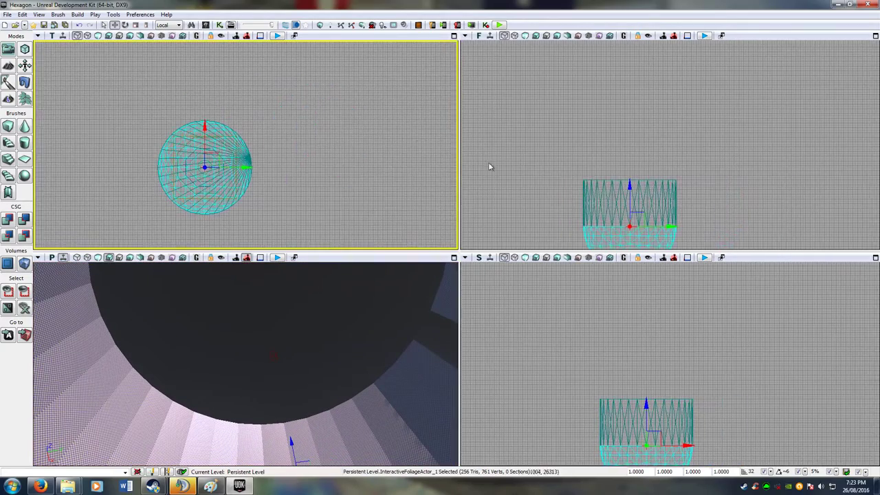
right_click_drag(595, 172, 536, 131)
scroll(537, 147, "up", 9)
right_click_drag(623, 190, 590, 165)
left_click_drag(590, 164, 574, 113)
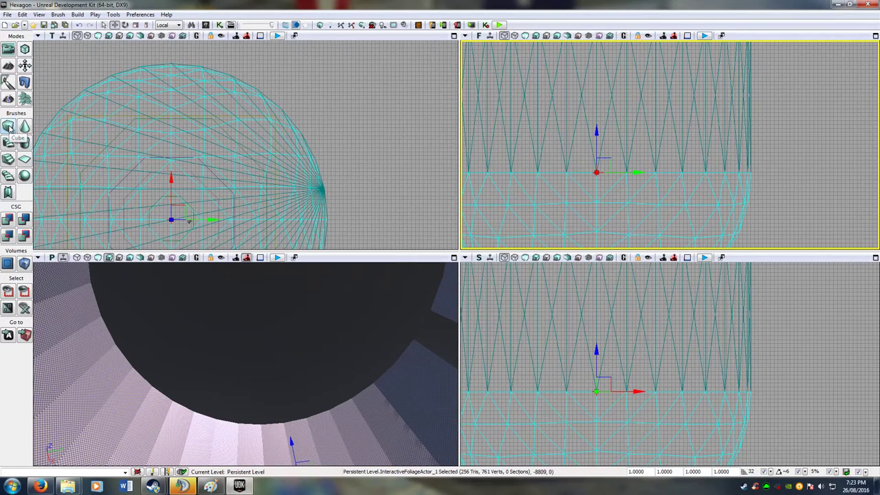
scroll(571, 174, "up", 6)
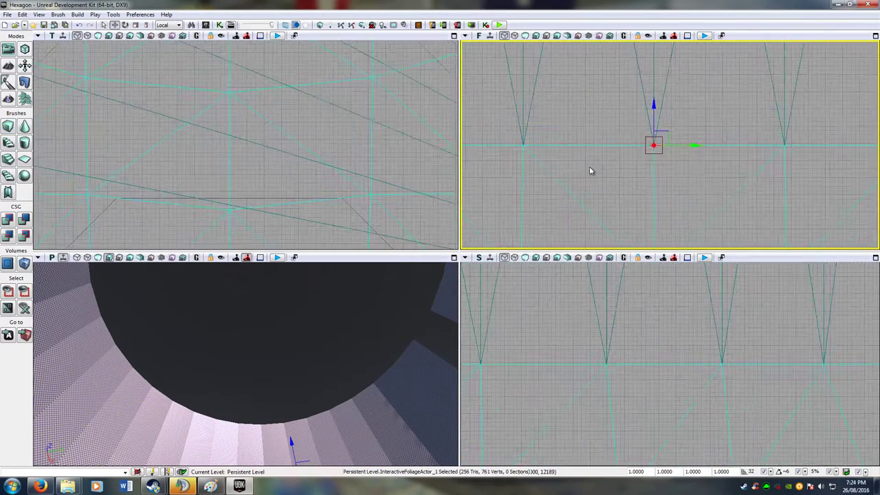
scroll(614, 189, "down", 5)
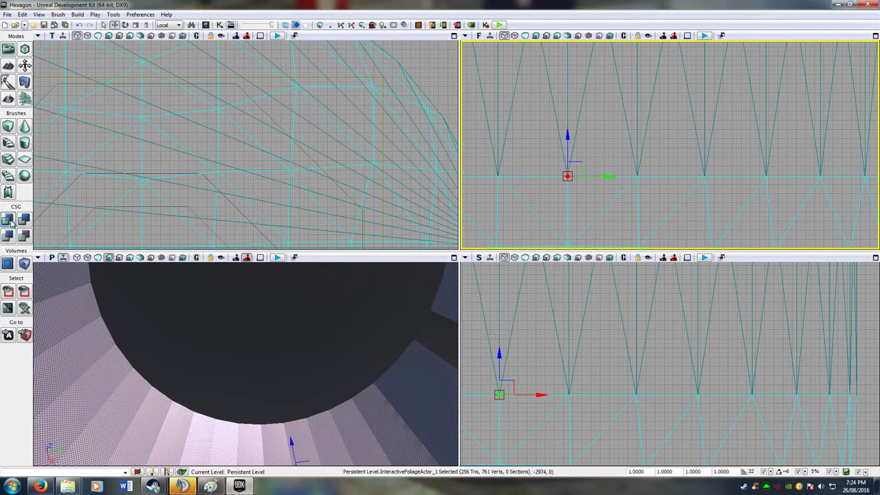
Undo the accidental bowl move and shift the builder brush along the Y axis, clear of the added cube
left_click_drag(606, 175, 823, 190)
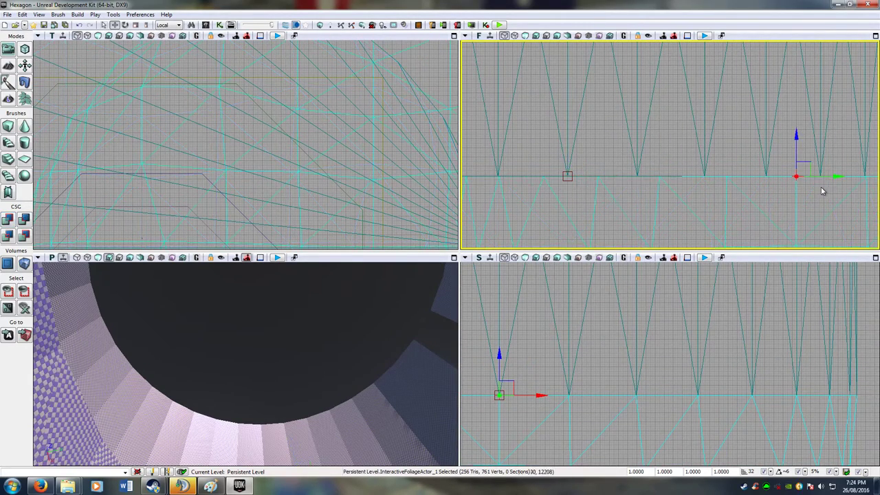
key("ctrl+z")
left_click(636, 160)
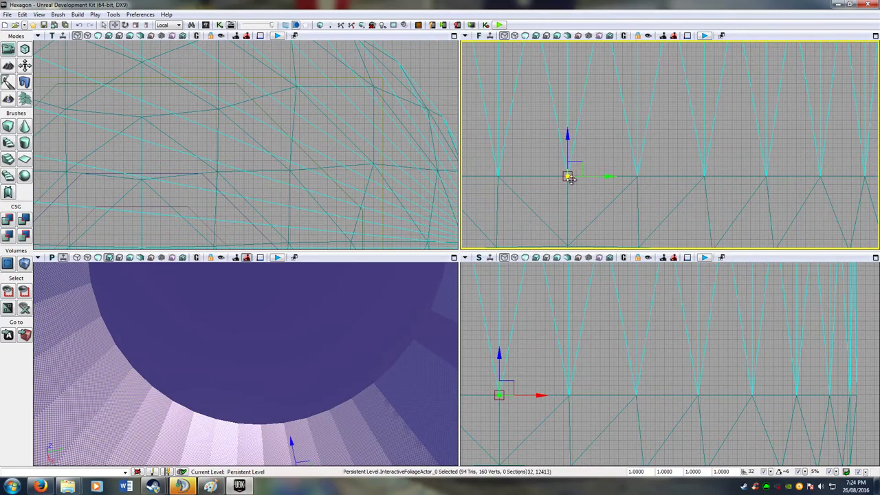
left_click(572, 181)
left_click_drag(614, 179, 694, 179)
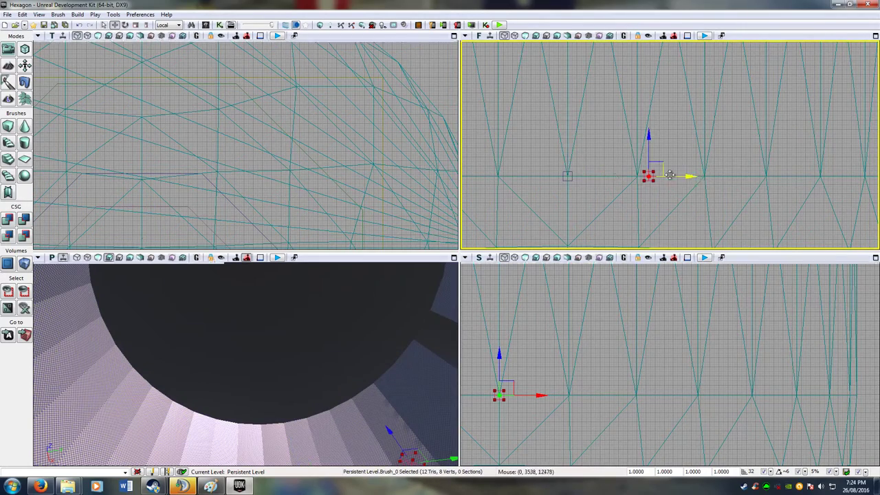
Edit the added cube in geometry mode and stretch its side face along the seam, away from the builder brush
scroll(610, 176, "up", 9)
left_click(480, 163)
key("shift+2")
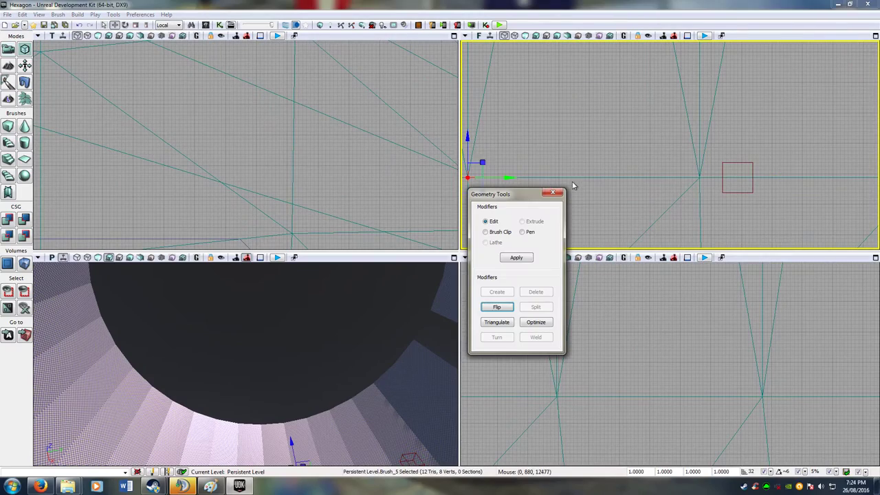
mouse_move(371, 337)
right_mouse_down()
mouse_move(380, 390)
mouse_move(447, 390)
mouse_move(413, 392)
right_mouse_up()
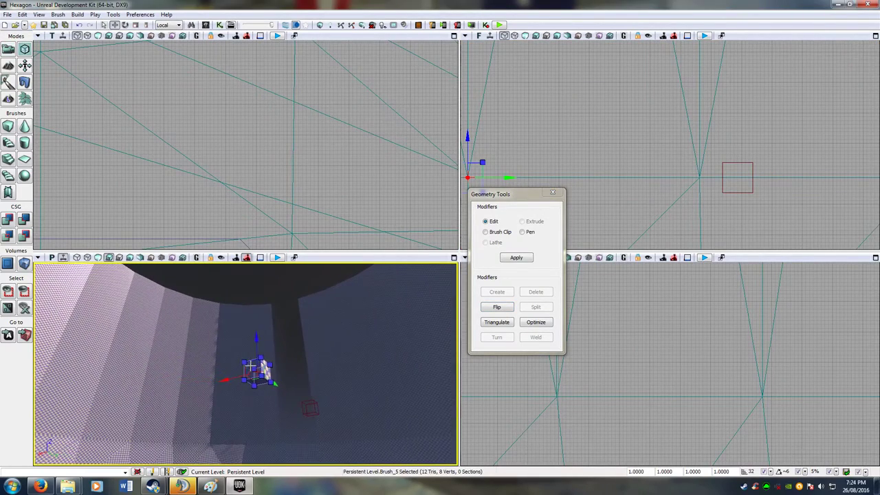
left_click(251, 369)
right_click_drag(299, 372, 406, 316)
right_click_drag(592, 145, 776, 112)
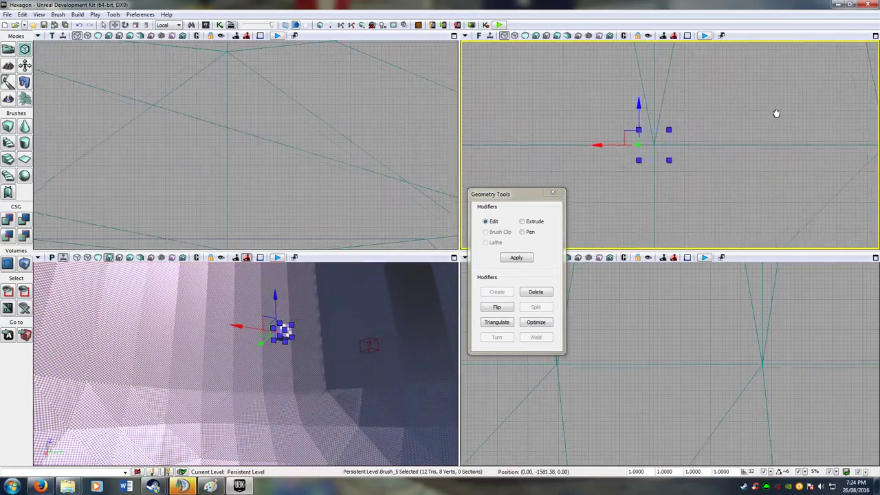
scroll(767, 117, "down", 5)
left_click_drag(645, 136, 464, 145)
Adjust the stretched face so the bar ends at the wall mesh's second vertex line from the centre
scroll(557, 150, "down", 11)
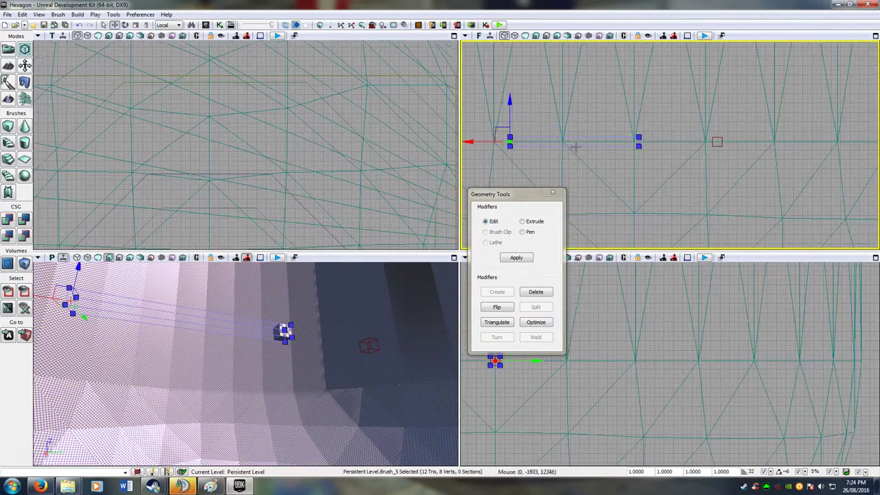
right_click_drag(629, 150, 658, 148)
scroll(603, 157, "down", 4)
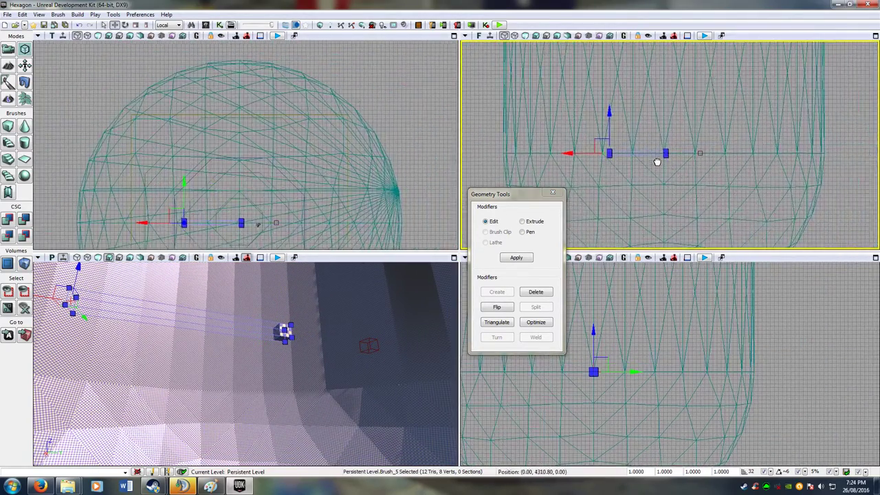
mouse_move(567, 130)
left_mouse_down()
mouse_move(584, 130)
mouse_move(568, 126)
left_mouse_up()
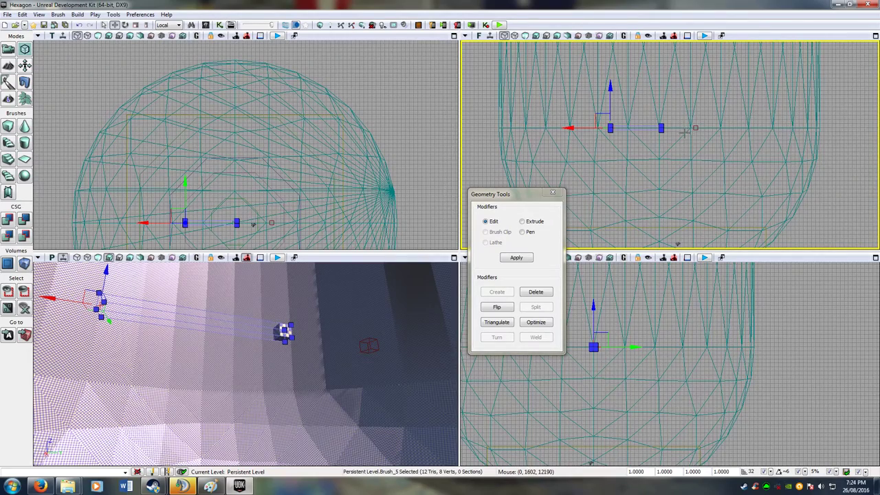
scroll(689, 133, "up", 5)
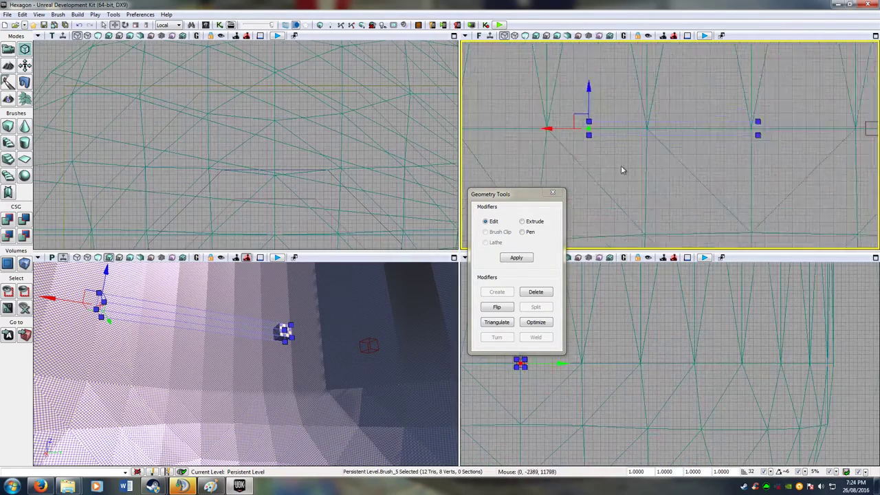
scroll(689, 184, "up", 2)
mouse_move(634, 141)
left_mouse_down()
mouse_move(557, 157)
mouse_move(580, 144)
mouse_move(570, 142)
mouse_move(573, 154)
left_mouse_up()
Examine the stretched cube's length and placement against the wall and bowl wireframes
scroll(762, 177, "down", 4)
right_click_drag(762, 177, 650, 183)
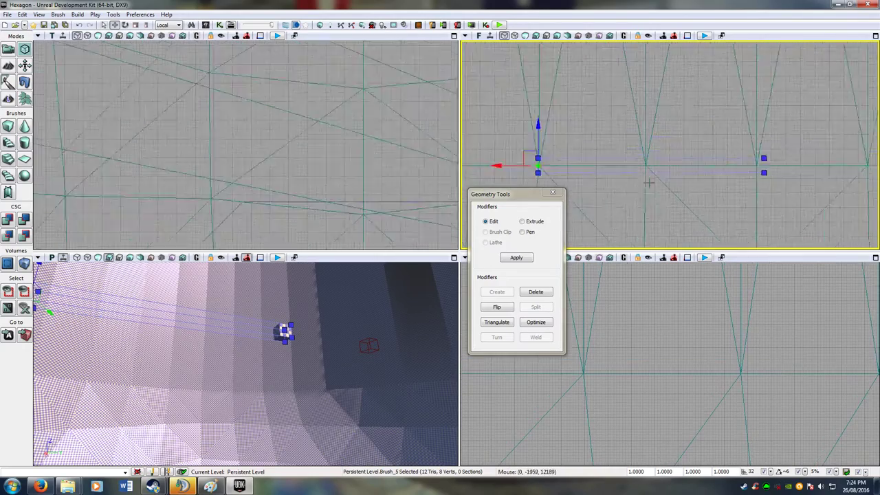
scroll(715, 185, "down", 12)
right_click_drag(745, 186, 700, 137)
scroll(715, 104, "down", 3)
scroll(700, 136, "up", 10)
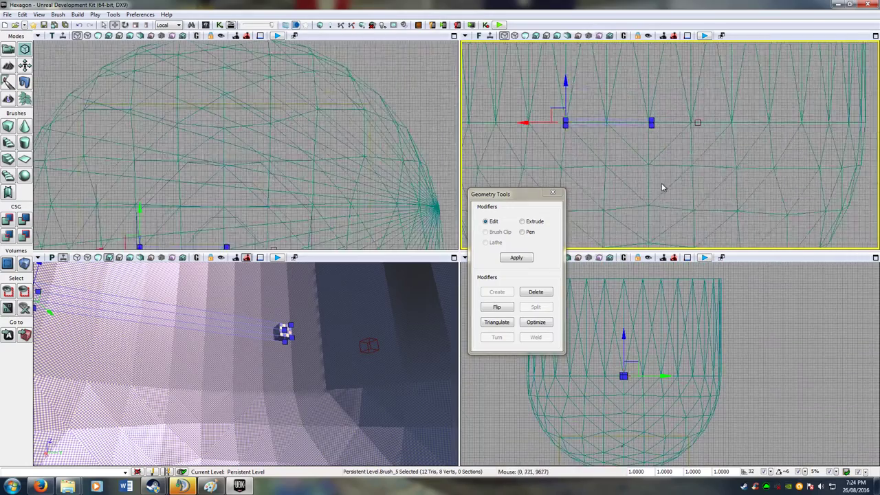
scroll(690, 176, "down", 10)
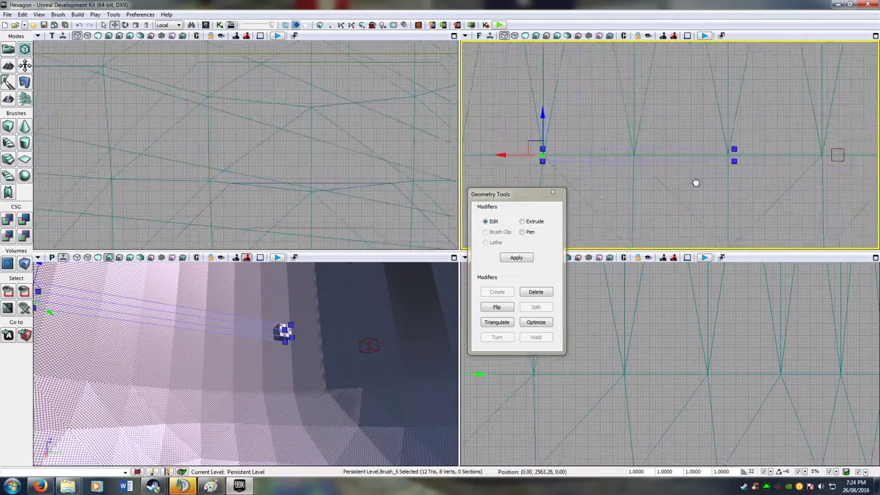
scroll(751, 225, "up", 10)
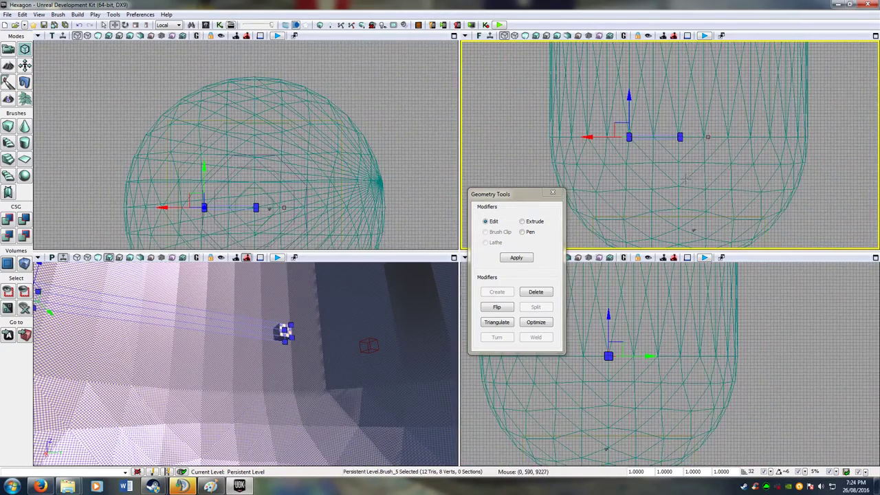
Pull the stretched bar's end face slightly inward from the wall mesh's second vertex line from the centre
scroll(750, 225, "up", 6)
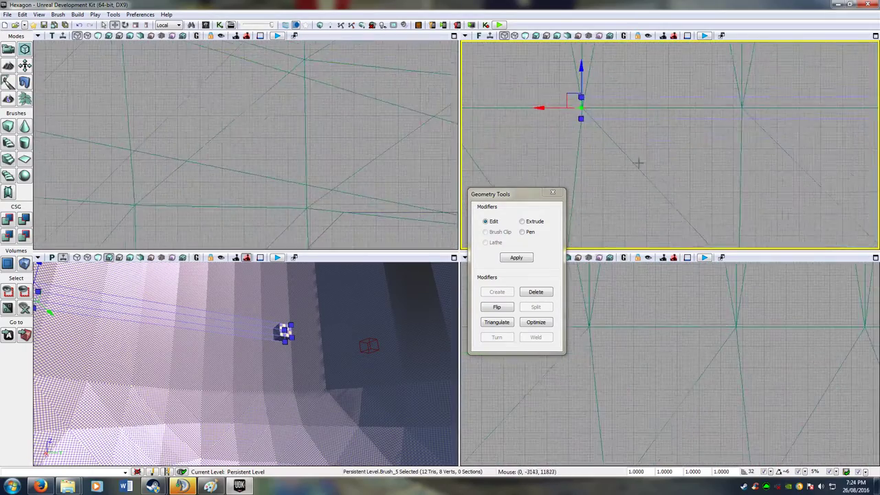
mouse_move(589, 119)
left_mouse_down()
mouse_move(644, 120)
mouse_move(640, 130)
left_mouse_up()
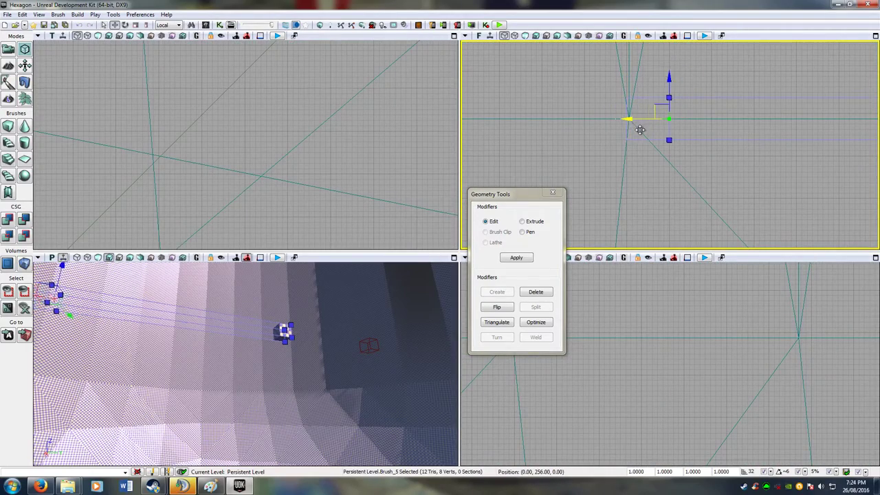
right_click_drag(643, 134, 605, 172)
scroll(605, 172, "down", 6)
Select the bar's opposite end face and stretch it along the seam to just short of the matching vertex line
mouse_move(309, 351)
right_mouse_down()
mouse_move(151, 349)
mouse_move(295, 342)
right_mouse_up()
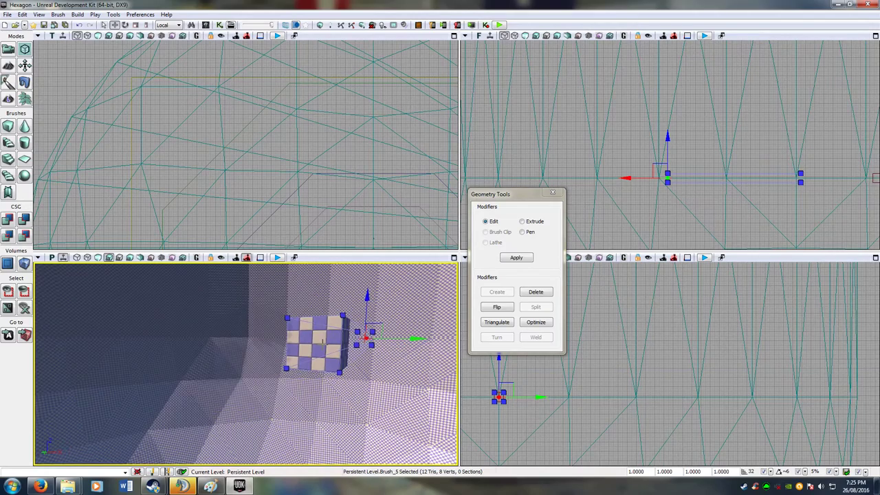
left_click(322, 340)
right_click_drag(824, 209, 654, 194)
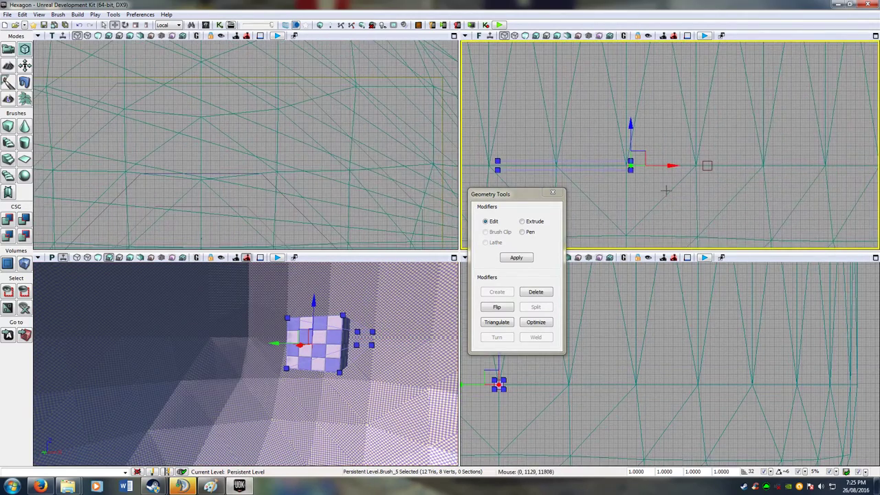
scroll(666, 186, "up", 1)
left_click_drag(672, 161, 790, 180)
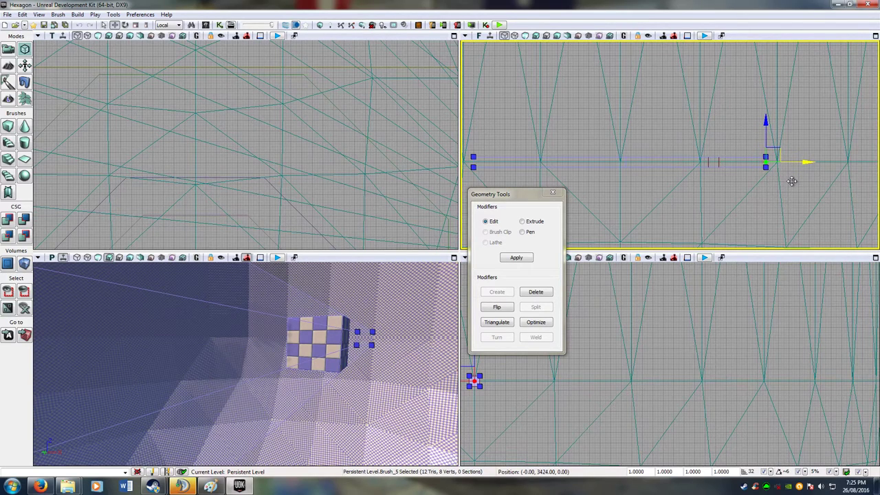
left_click_drag(634, 199, 681, 186)
scroll(681, 187, "down", 2)
scroll(680, 186, "down", 3)
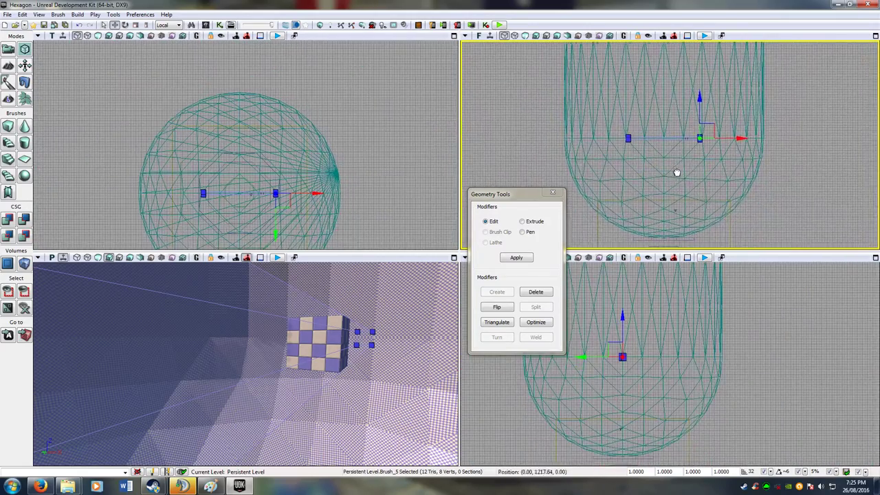
scroll(678, 176, "up", 3)
Stretch one long side face of the bar along the X axis to just past the first vertex line
left_click(337, 342)
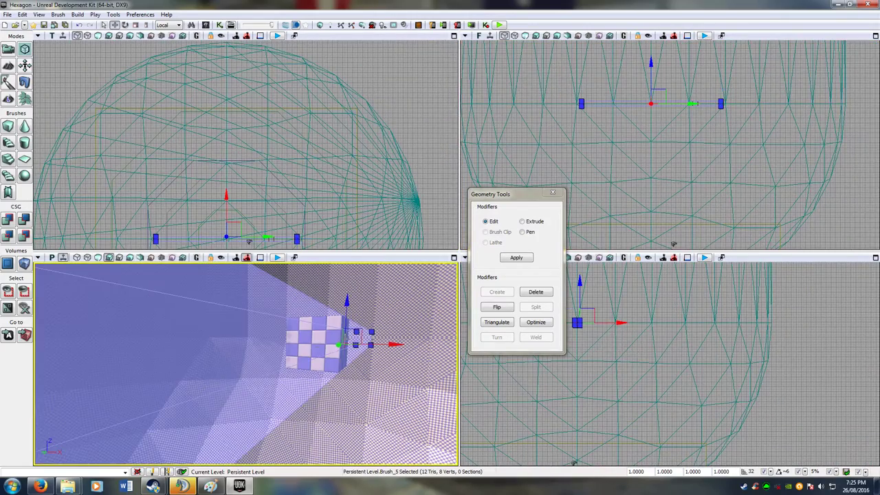
left_click_drag(617, 320, 659, 330)
scroll(645, 336, "up", 4)
right_click_drag(612, 332, 770, 337)
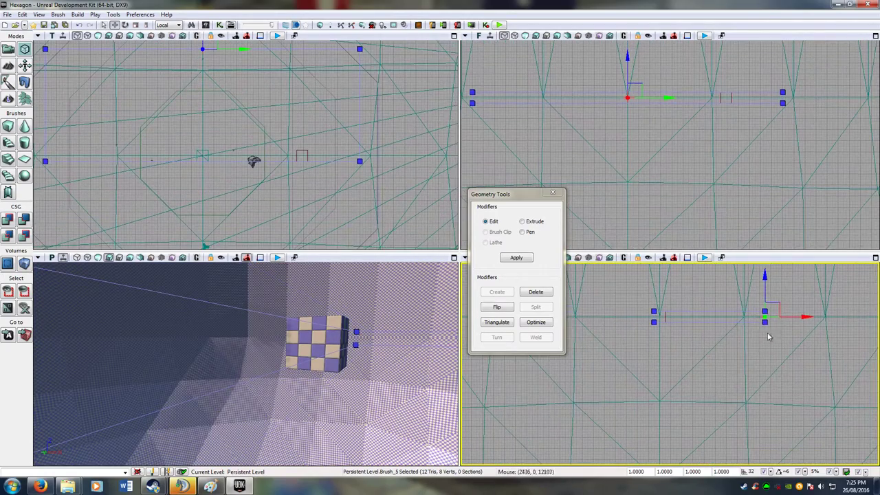
left_click_drag(803, 316, 784, 314)
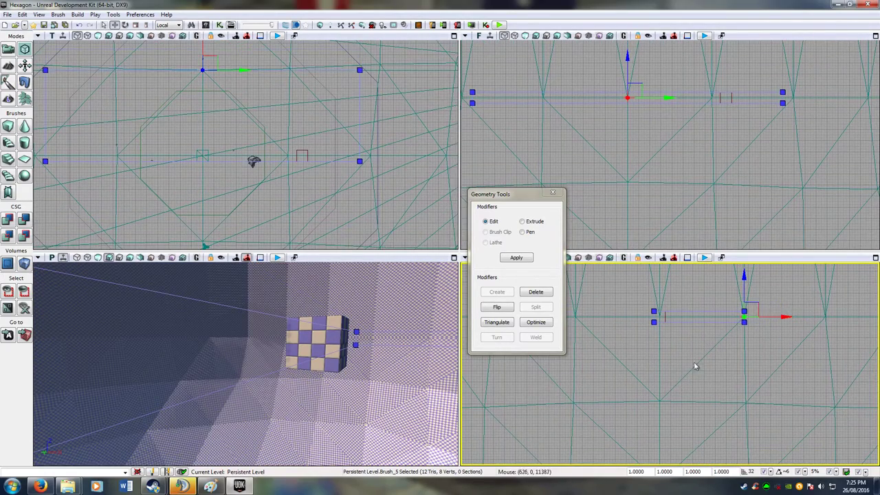
right_click_drag(695, 365, 674, 383)
scroll(674, 383, "up", 9)
right_click_drag(723, 364, 690, 434)
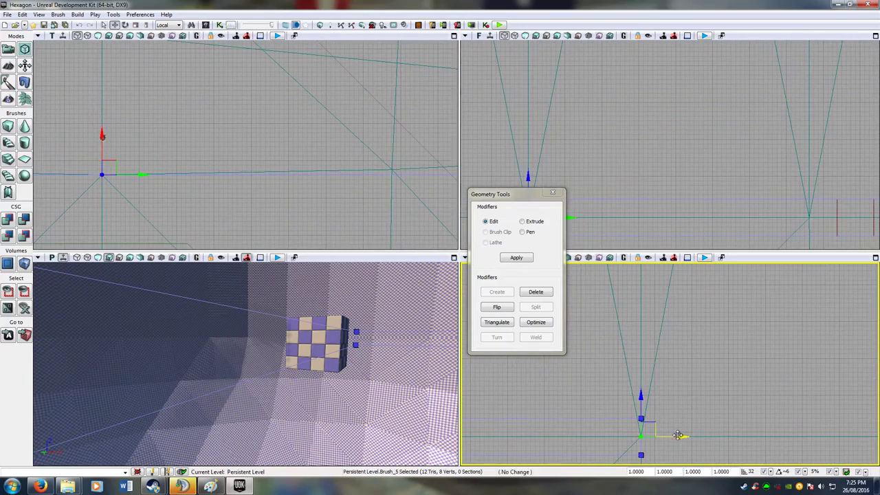
left_click_drag(677, 435, 689, 435)
scroll(692, 436, "down", 6)
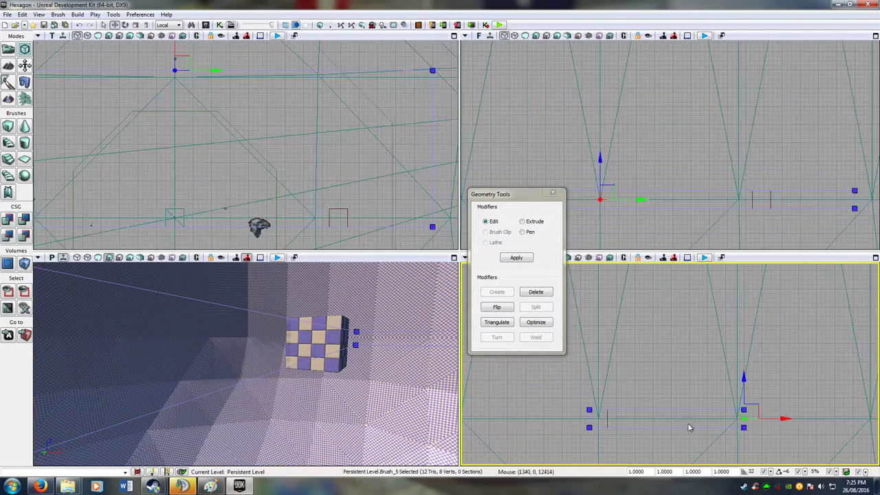
Stretch the opposite long side face outward along X so the slab spans both sides of the centre evenly
right_click_drag(308, 349, 377, 367)
mouse_move(337, 311)
right_mouse_down()
mouse_move(351, 385)
mouse_move(344, 396)
mouse_move(330, 358)
mouse_move(282, 330)
mouse_move(392, 310)
mouse_move(347, 309)
mouse_move(383, 322)
mouse_move(389, 304)
mouse_move(339, 313)
right_mouse_up()
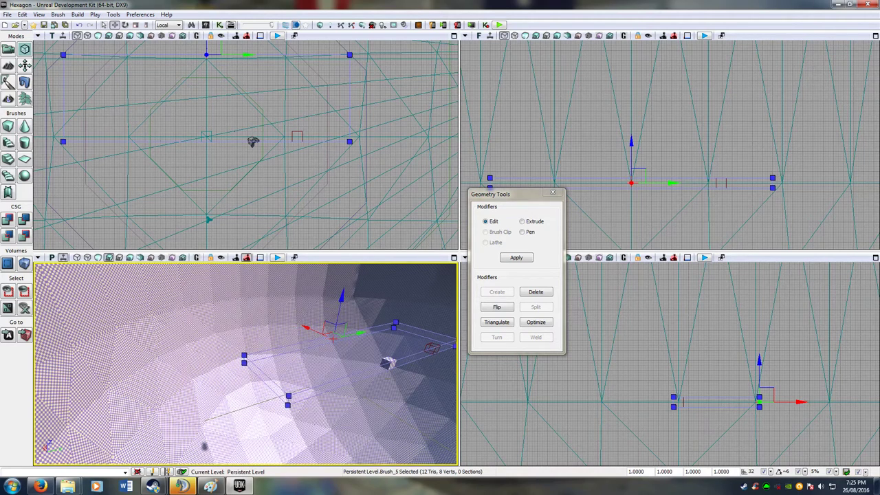
left_click(390, 364)
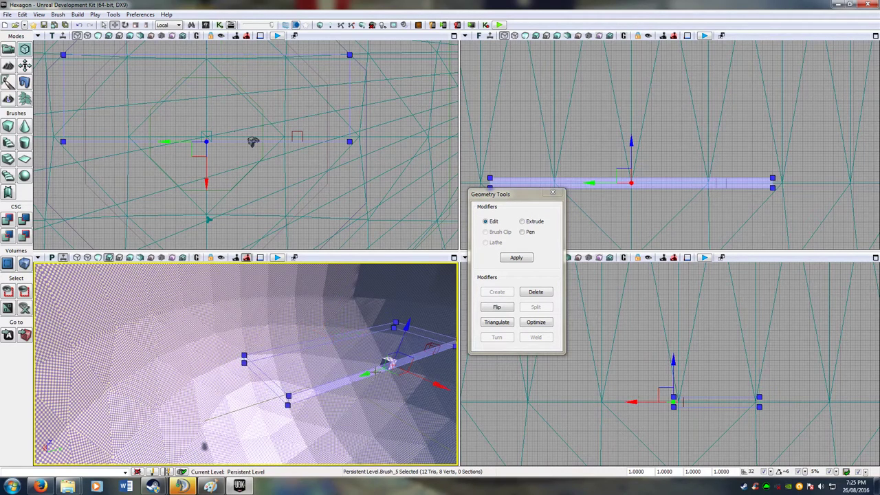
left_click_drag(628, 402, 564, 411)
right_click_drag(706, 203, 713, 196)
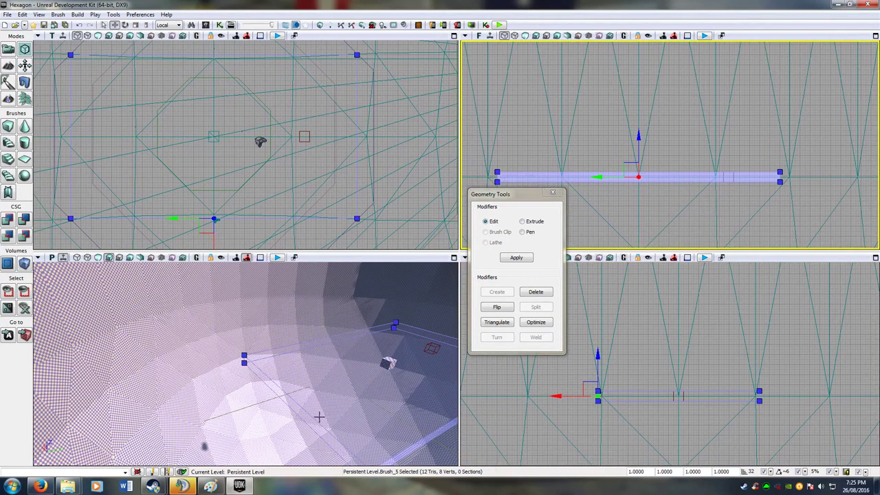
Pull one end face of the slab inward to the first vertex line from the centre
left_click(301, 416)
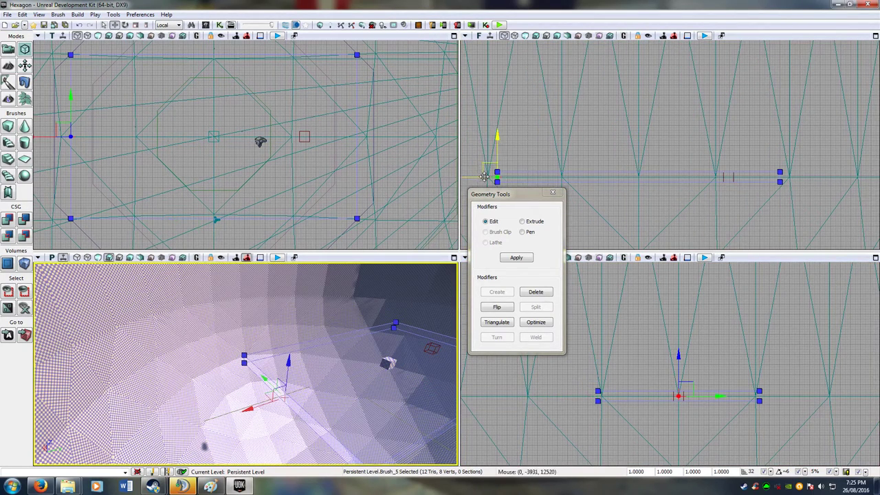
left_click_drag(468, 177, 537, 184)
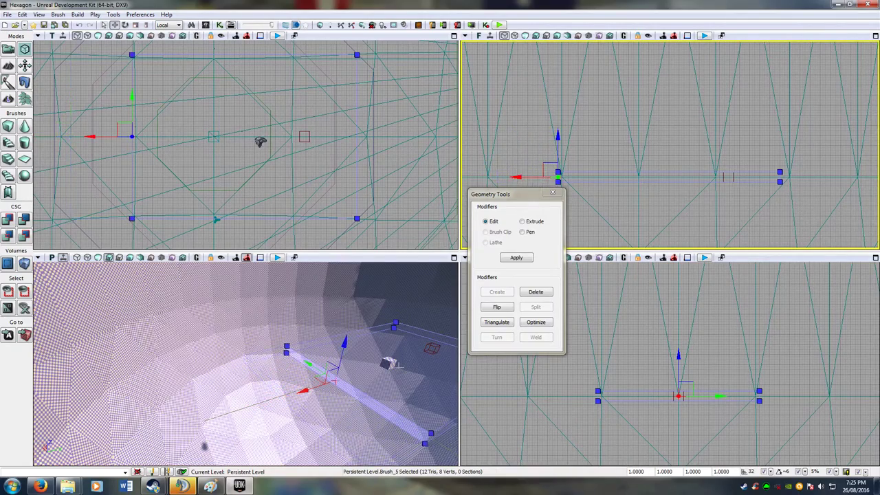
mouse_move(400, 365)
right_mouse_down()
mouse_move(434, 355)
mouse_move(393, 324)
mouse_move(404, 375)
mouse_move(423, 390)
mouse_move(421, 368)
mouse_move(404, 385)
mouse_move(389, 380)
mouse_move(409, 370)
right_mouse_up()
Leave geometry mode and delete the stretched slab brush
key("Escape")
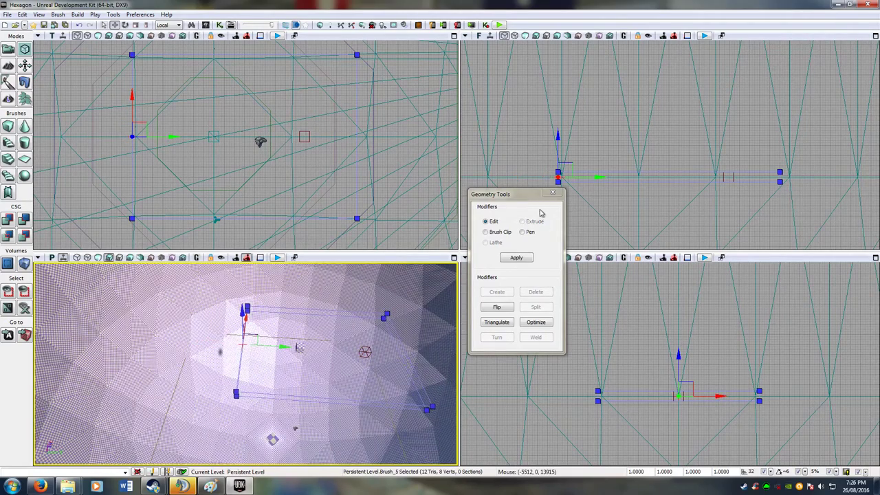
left_click(553, 193)
left_click(690, 174)
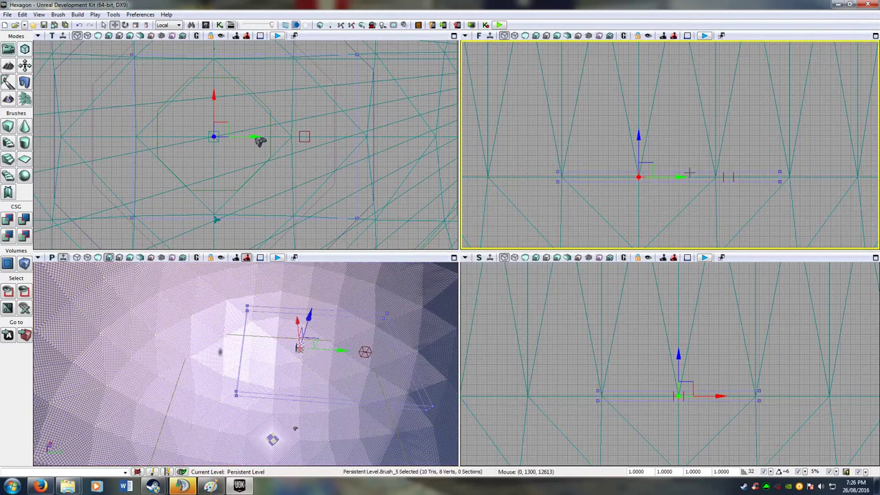
left_click(689, 175)
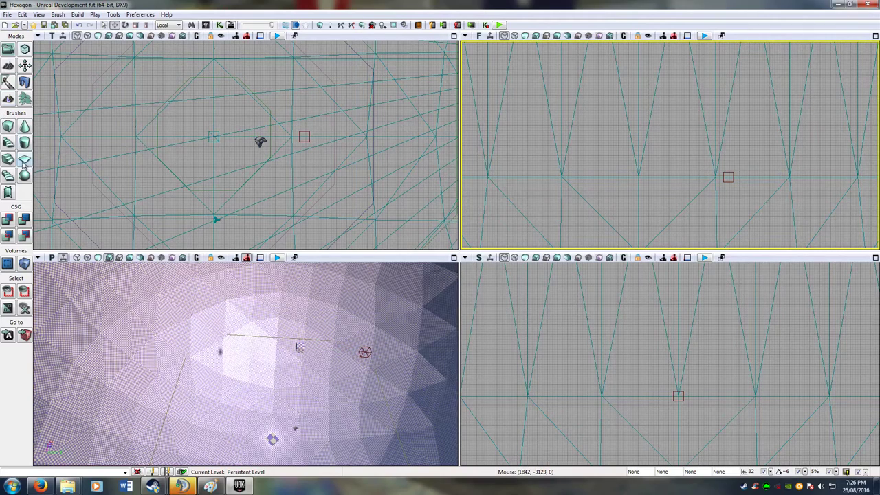
Shape the builder brush as an eight-sided cylinder and shift it along the Y axis to the bowl's centre
left_click(25, 144)
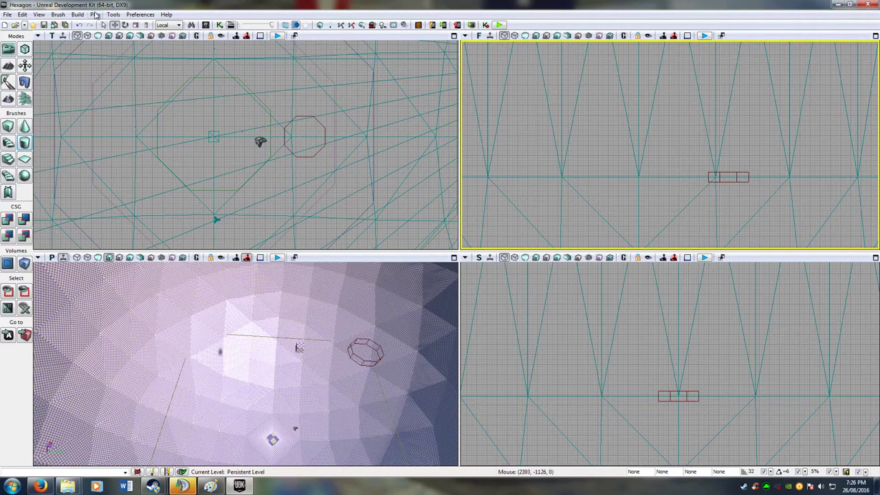
left_click(726, 178)
left_click(735, 175)
key("space")
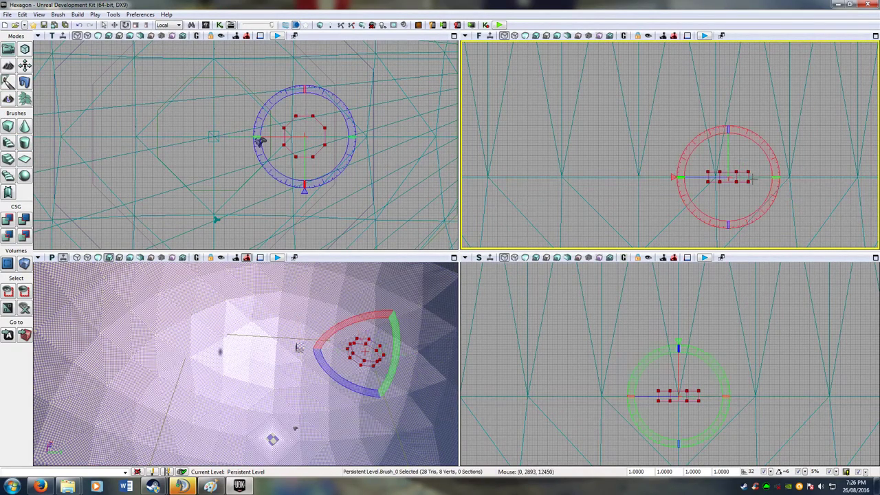
key("space")
key("space")
left_click_drag(773, 178, 675, 183)
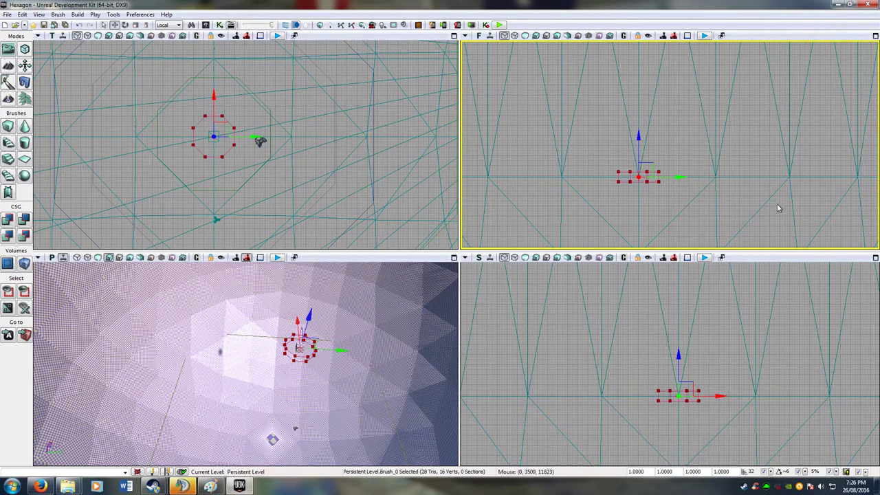
Scale the cylinder builder brush up uniformly until it nearly reaches the first vertex lines on both sides of the centre
key("space")
key("space")
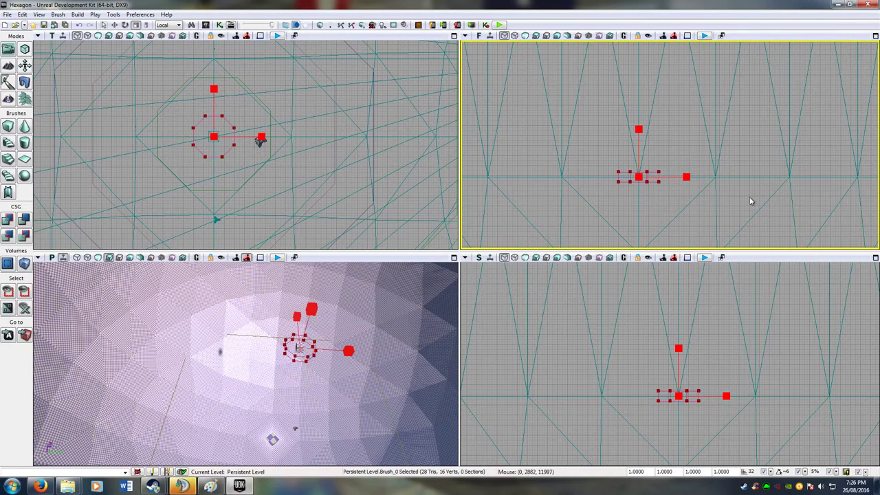
mouse_move(689, 178)
left_mouse_down()
mouse_move(712, 177)
mouse_move(687, 177)
left_mouse_up()
right_click_drag(347, 379, 327, 338)
Try adding the enlarged cylinder as a solid brush, view it from inside the shell, and undo the addition
left_click(7, 219)
mouse_move(181, 353)
right_mouse_down()
mouse_move(193, 357)
mouse_move(180, 344)
right_mouse_up()
right_click_drag(330, 368, 352, 379)
key("ctrl+z")
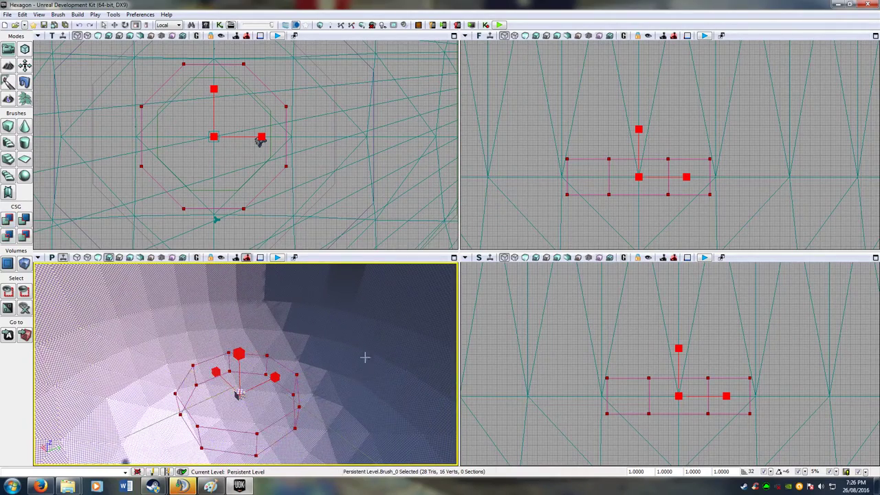
Flatten the cylinder builder brush in geometry mode by lowering its top face to make a thin octagonal platform
key("shift+2")
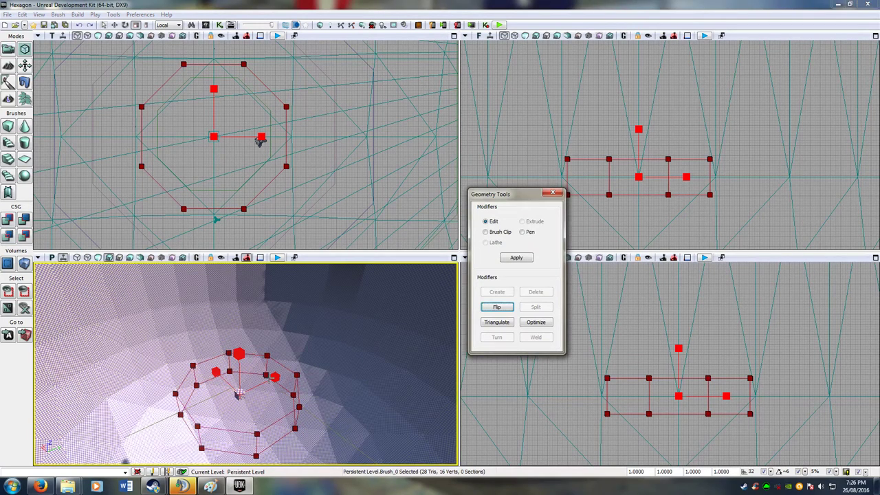
left_click(271, 392)
key("space")
left_click_drag(241, 348, 241, 364)
key("space")
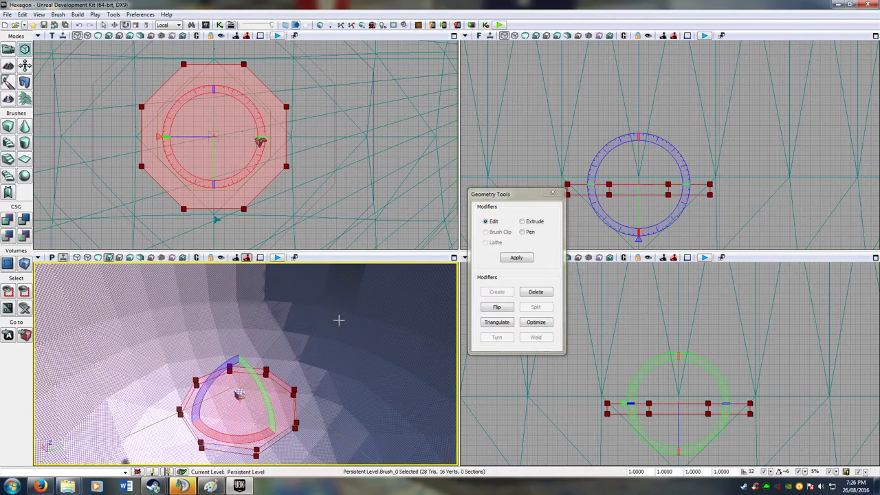
key("space")
left_click(552, 194)
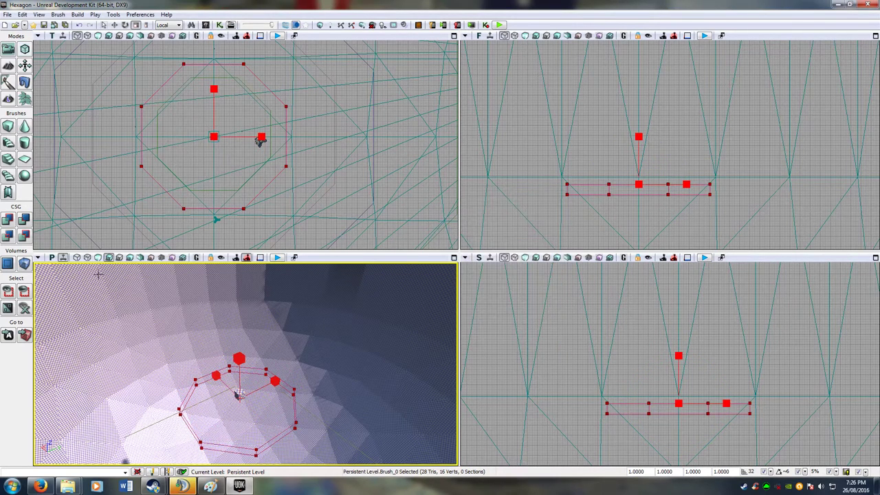
Add the flattened octagon as a solid brush and create a volume from the same builder brush
key("space")
left_click(9, 220)
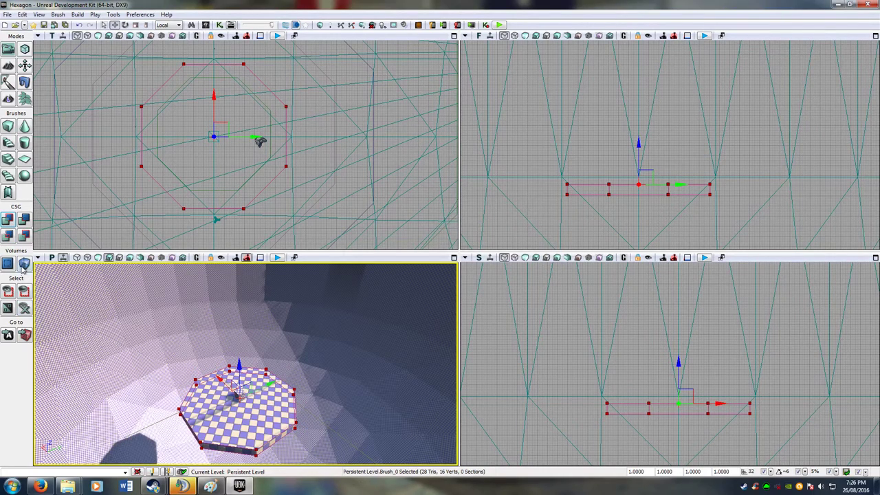
right_click(24, 267)
left_click(86, 148)
right_click_drag(338, 388, 391, 392)
mouse_move(130, 344)
right_mouse_down()
mouse_move(103, 354)
mouse_move(92, 375)
mouse_move(120, 355)
right_mouse_up()
Rebuild the builder brush as a hollow eight-sided cylinder, trying an outer radius of 2000 and then setting 1800
right_click(25, 144)
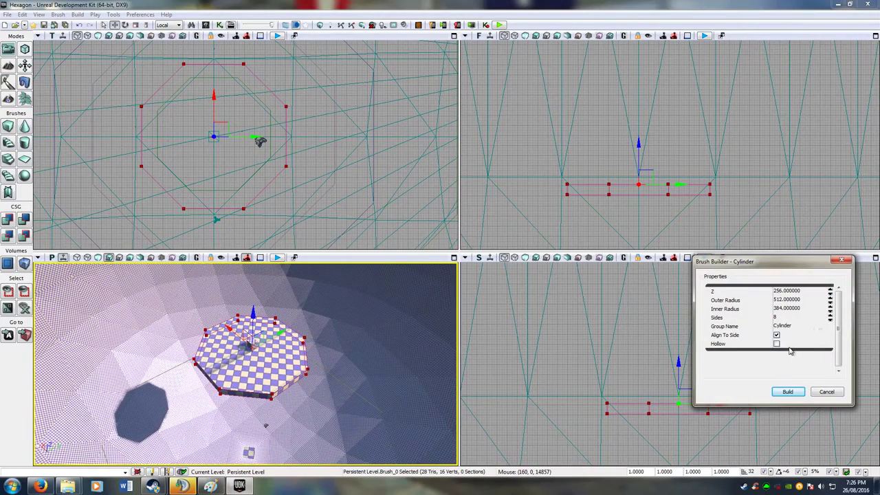
left_click(777, 344)
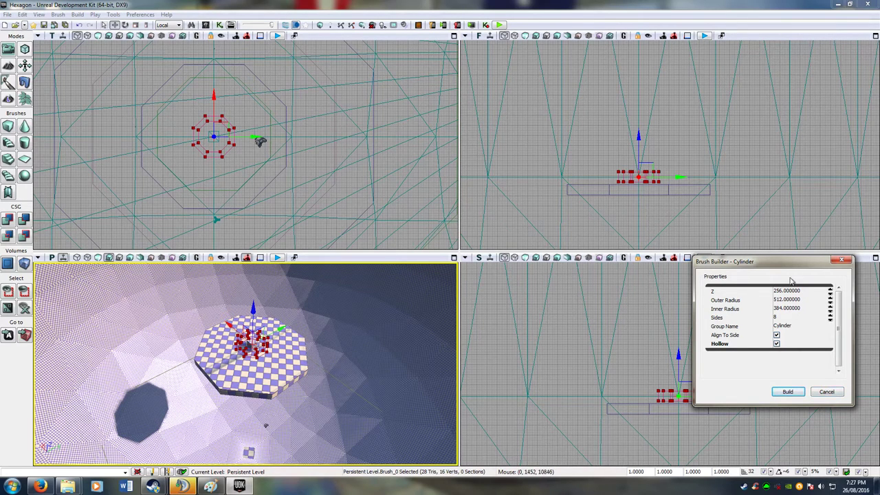
left_click(786, 301)
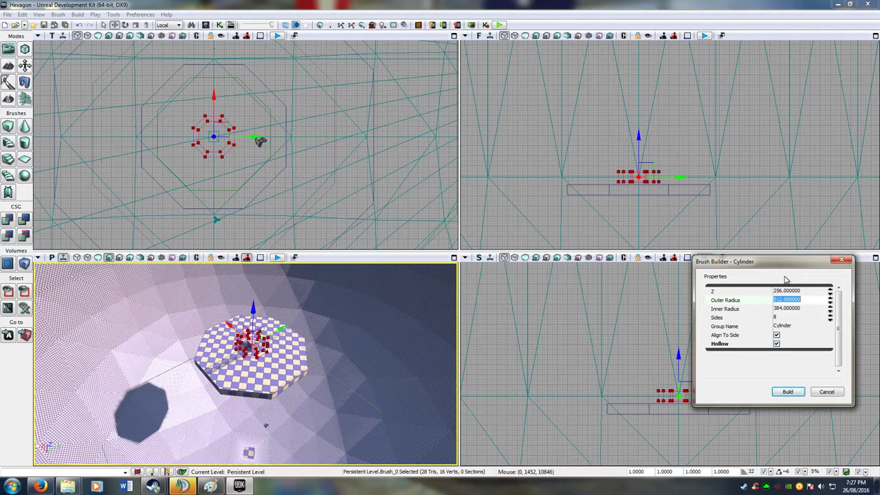
type("2000")
key("Return")
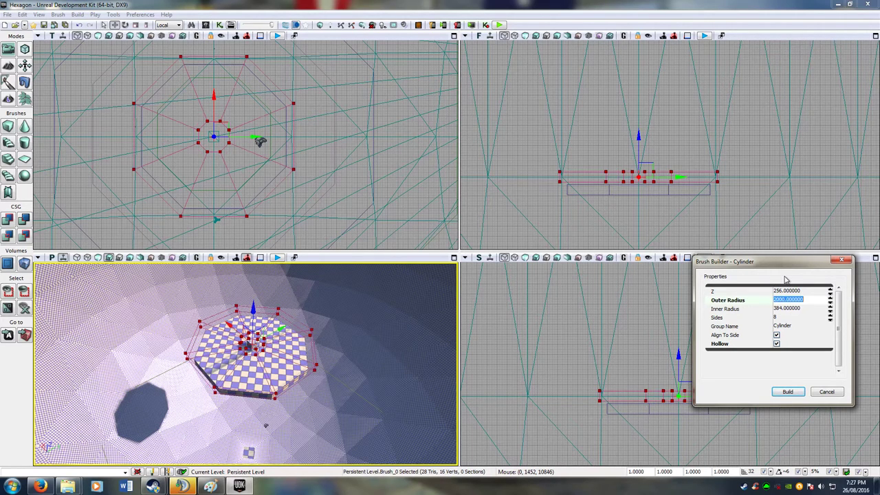
type("1800")
key("Return")
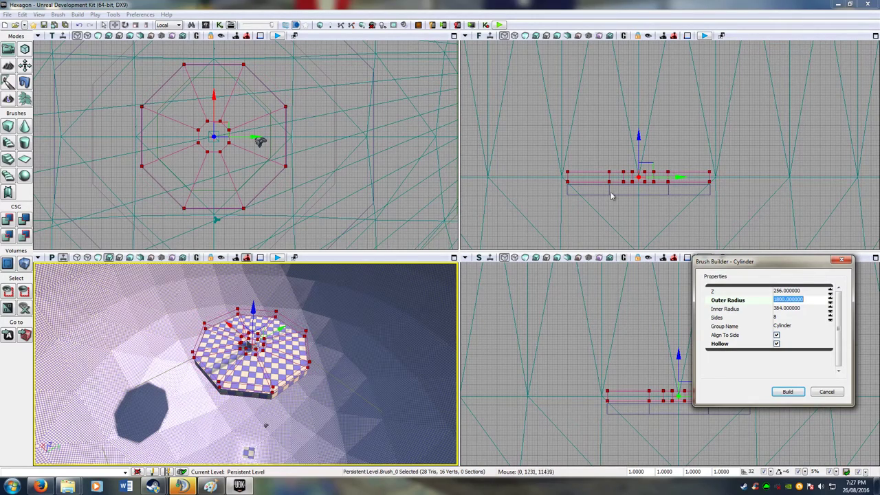
Fine-tune the hollow cylinder's outer radius against the platform's edge, trying 1815 and then setting 1813
scroll(618, 209, "up", 5)
scroll(578, 200, "up", 5)
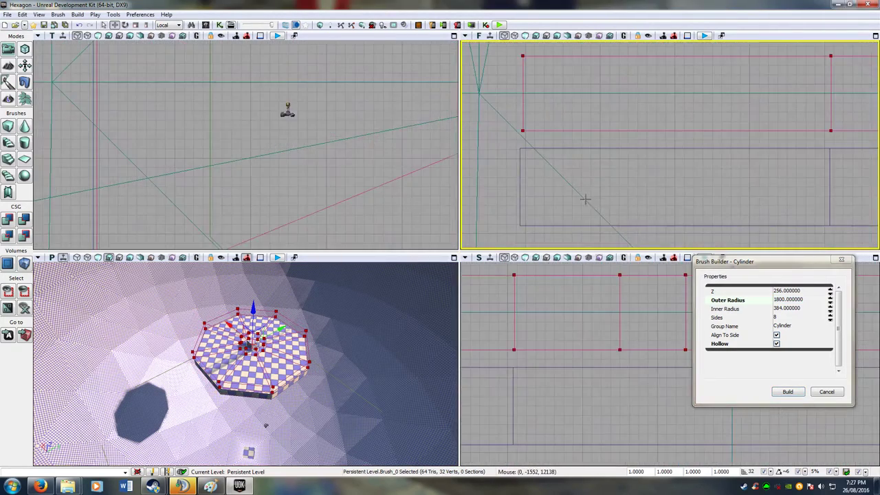
left_click(784, 303)
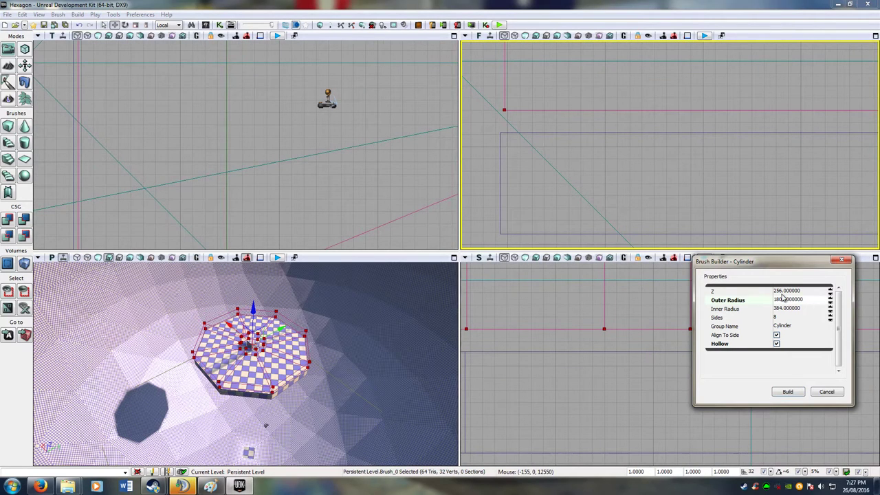
double_click(782, 299)
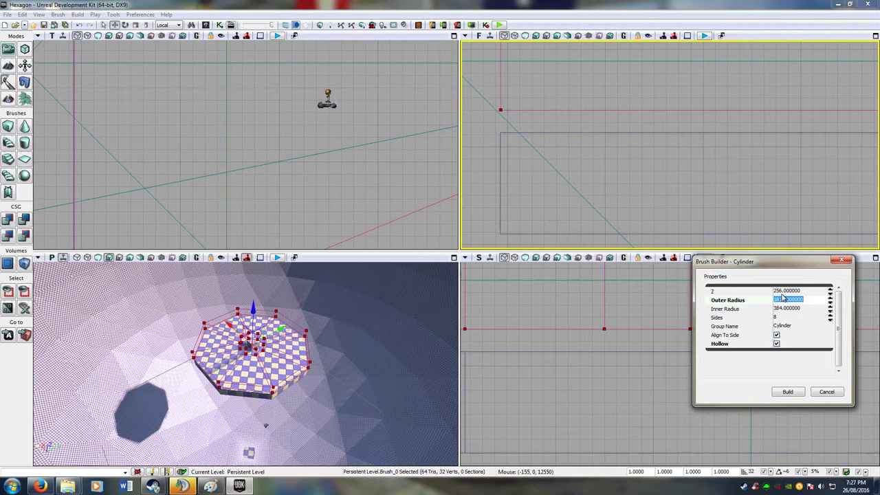
key("Left")
key("Return")
key("Left")
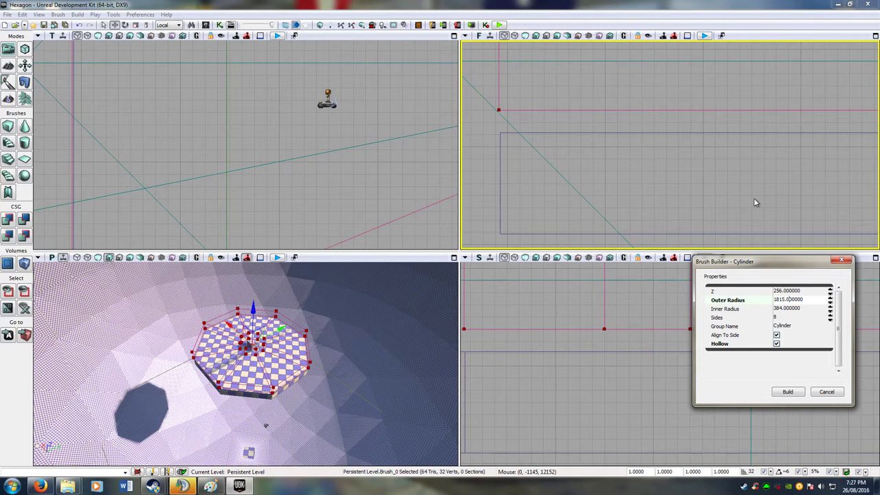
key("Return")
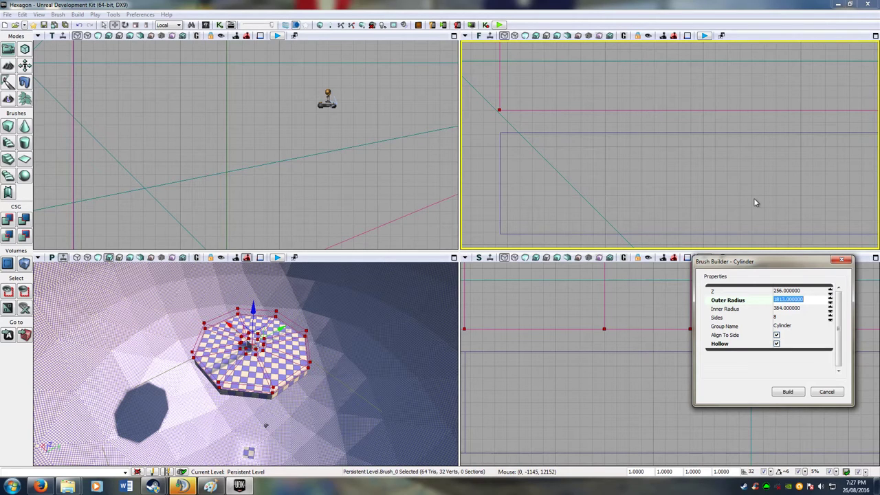
left_click(842, 261)
scroll(719, 191, "down", 5)
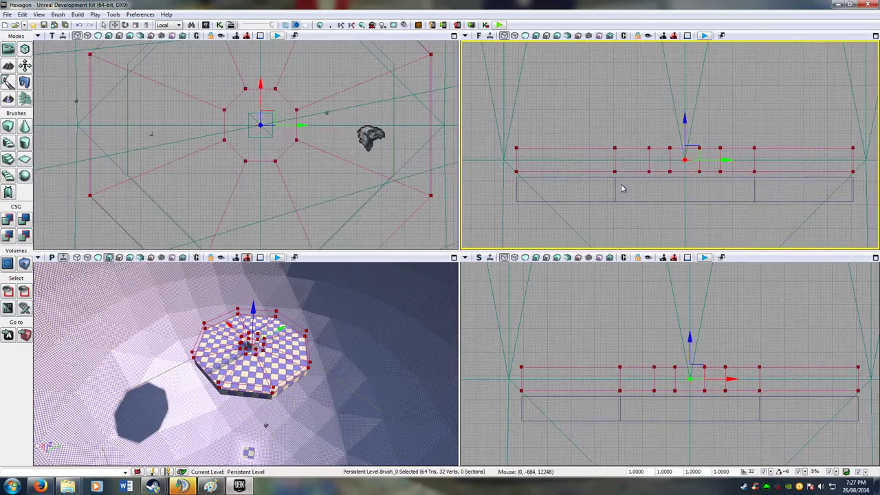
scroll(645, 192, "up", 5)
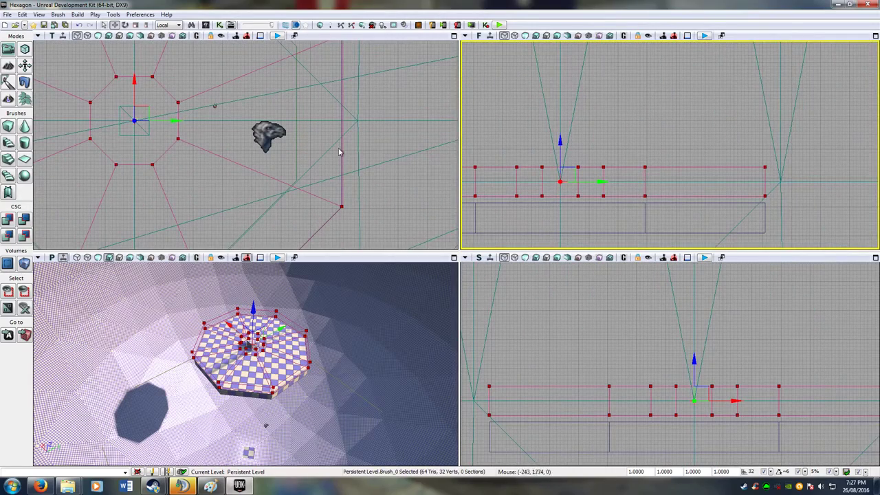
left_click_drag(286, 154, 450, 195)
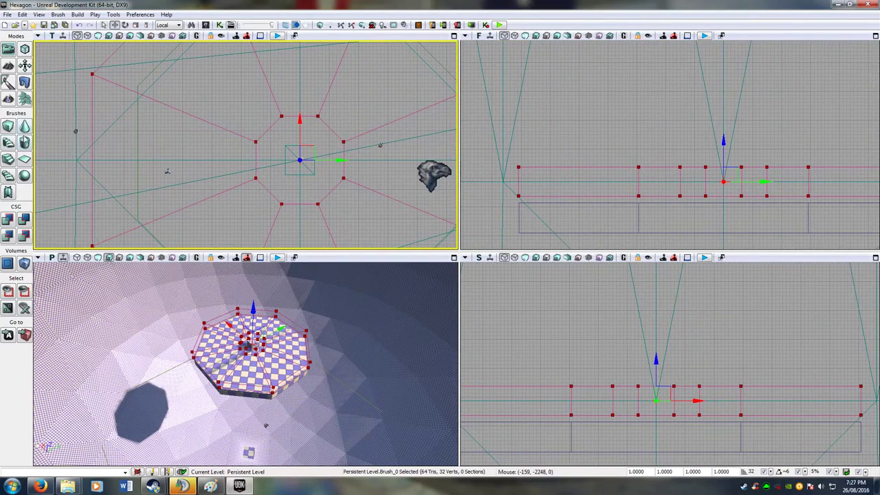
Rebuild the hollow eight-sided cylinder with an inner radius of 1700 to form a narrow octagonal rim
right_click(24, 142)
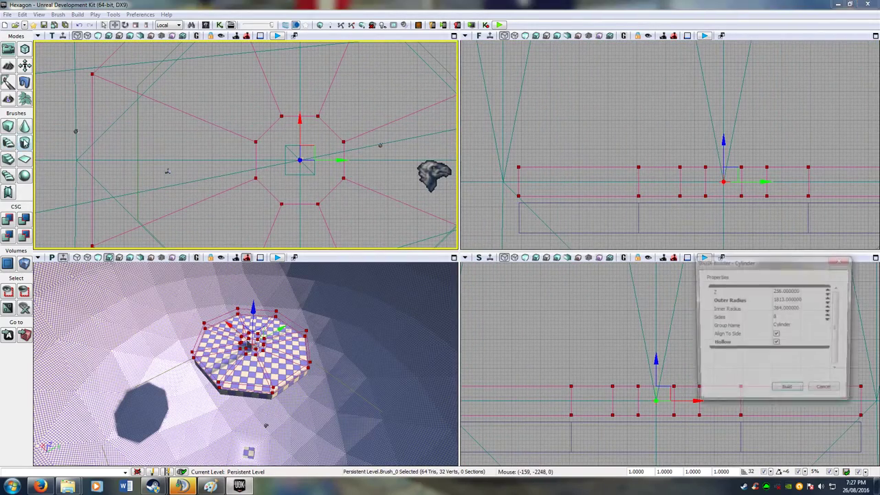
left_click(789, 301)
key("ctrl+c")
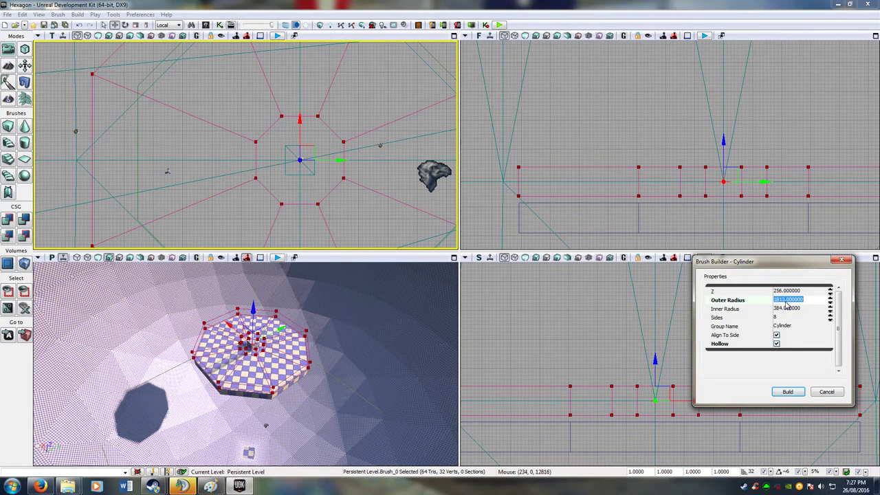
left_click(782, 311)
key("ctrl+v")
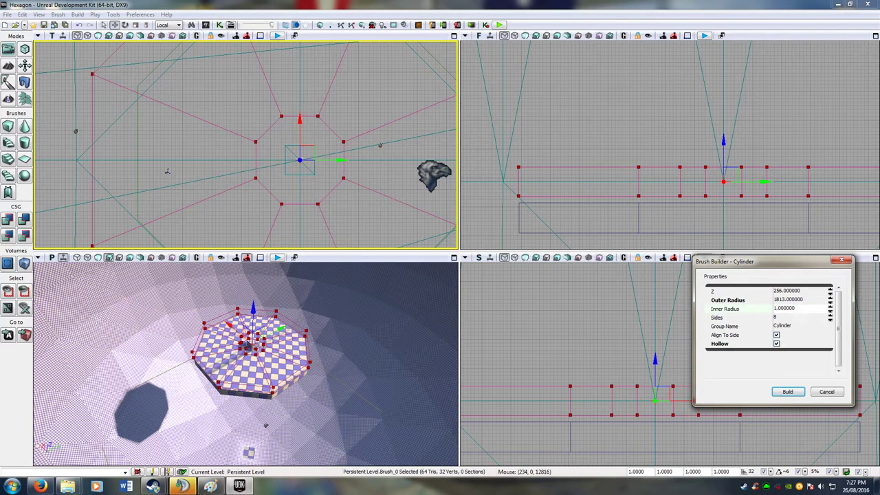
key("Return")
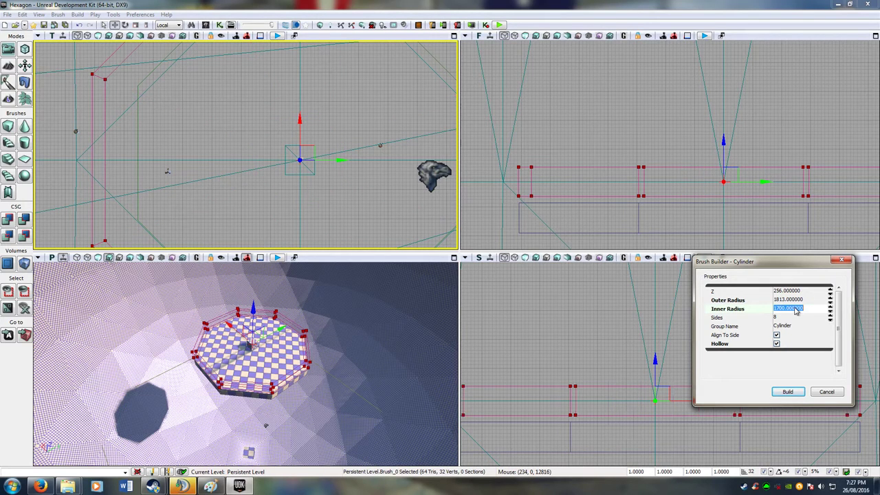
Lower the hollow cylinder builder brush 64 units in the front view to rest on the platform
right_click_drag(703, 179, 666, 181)
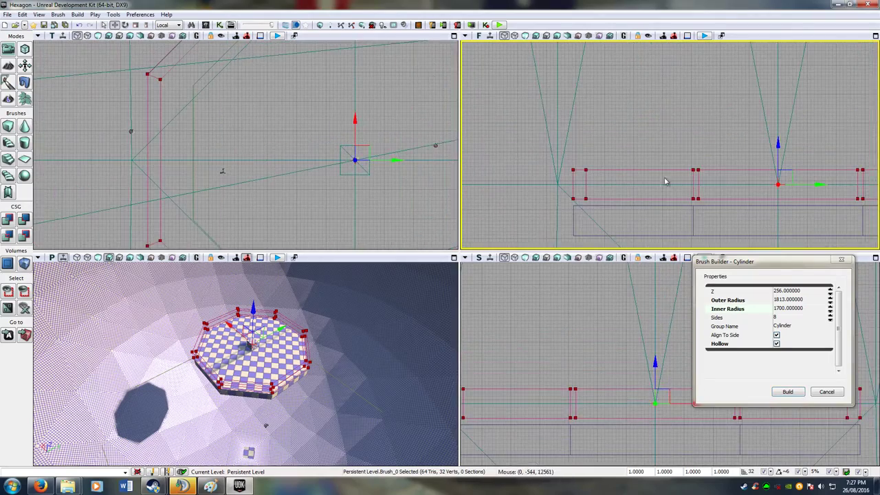
right_click_drag(369, 176, 382, 106)
scroll(373, 121, "down", 6)
mouse_move(347, 342)
right_mouse_down()
mouse_move(346, 323)
mouse_move(330, 357)
mouse_move(318, 359)
mouse_move(368, 330)
mouse_move(399, 327)
mouse_move(385, 338)
mouse_move(368, 310)
mouse_move(354, 347)
right_mouse_up()
key("Up")
scroll(642, 173, "up", 4)
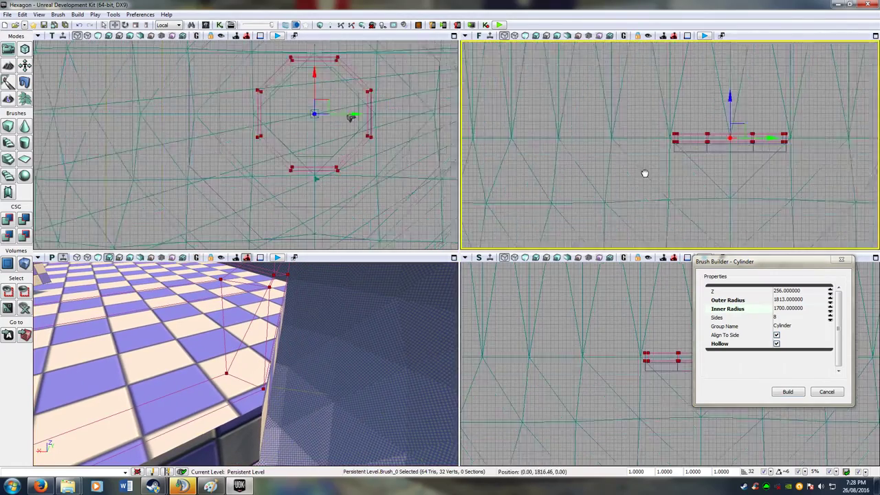
right_click_drag(686, 163, 801, 210)
scroll(801, 210, "up", 10)
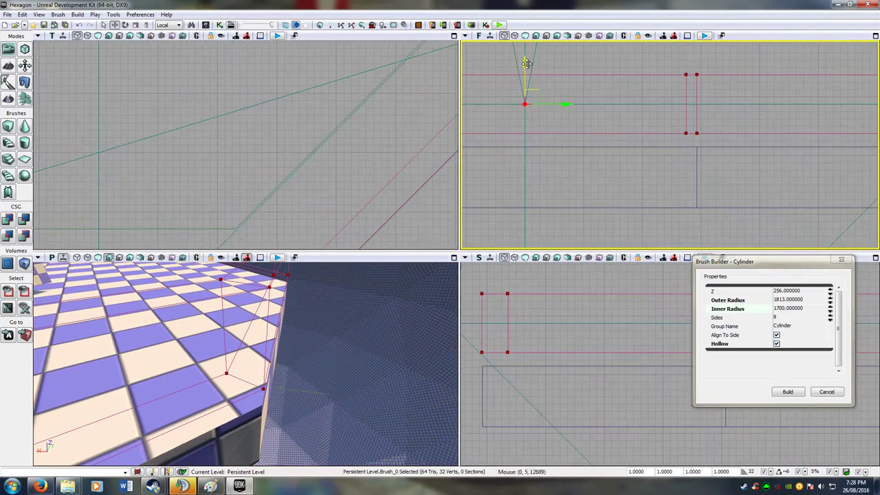
left_click_drag(528, 62, 530, 74)
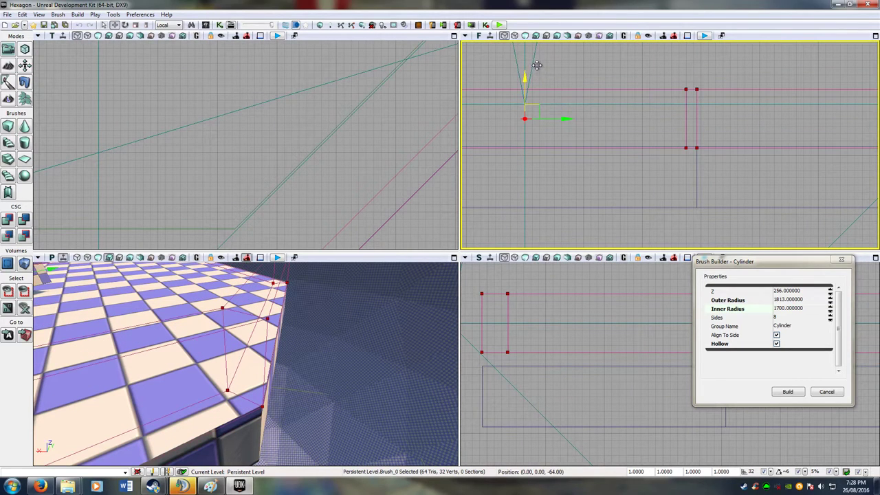
Select the platform brush in the front view and examine the seam between its top and the hollow cylinder's base
scroll(529, 123, "up", 6)
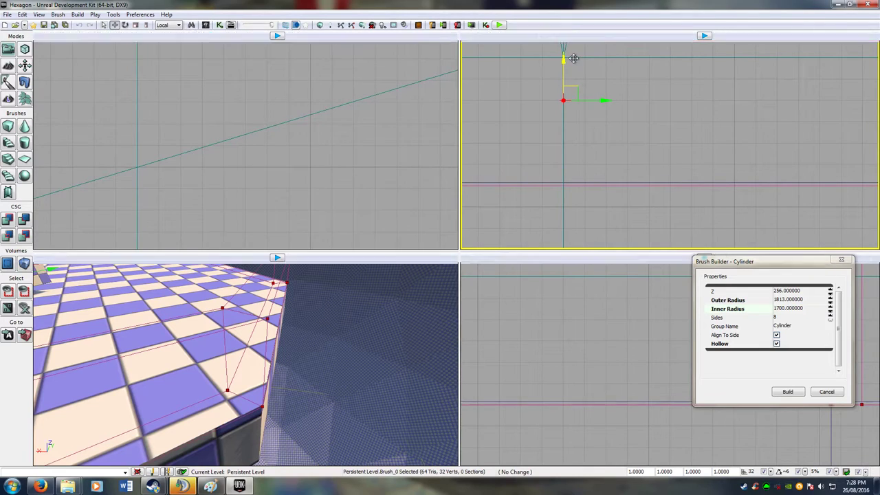
scroll(602, 157, "down", 2)
left_click(569, 184)
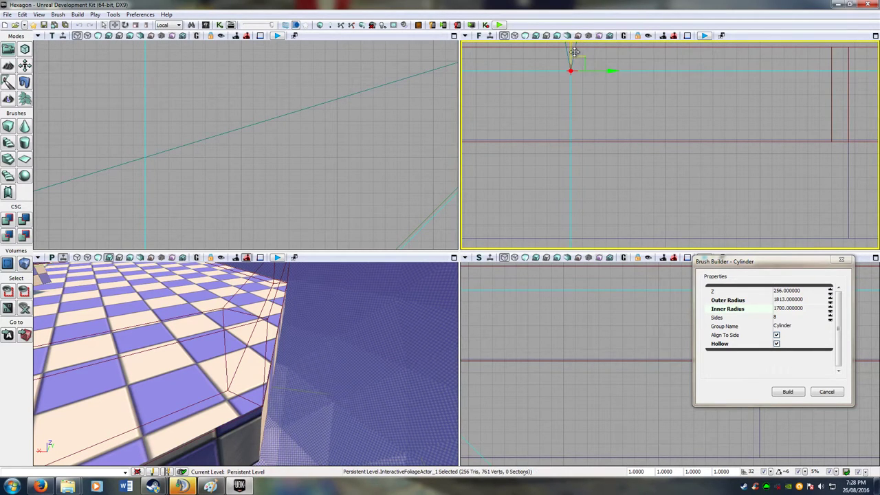
left_click(604, 142)
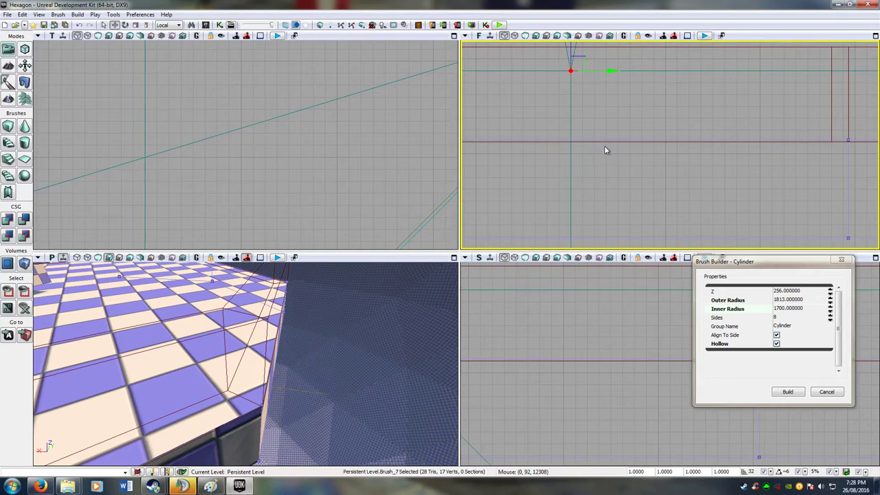
scroll(617, 158, "down", 4)
scroll(620, 165, "up", 10)
mouse_move(619, 165)
right_mouse_down()
mouse_move(641, 231)
mouse_move(663, 76)
right_mouse_up()
scroll(662, 103, "down", 8)
left_click_drag(662, 137, 638, 220)
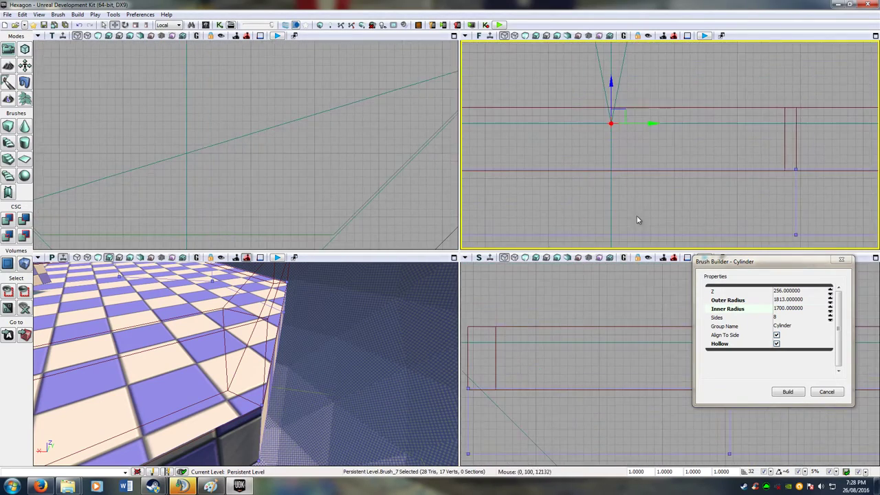
Examine the rim's fit along the platform edge in the perspective view and the seam close up in the front view
left_click(271, 344)
mouse_move(271, 344)
right_mouse_down()
mouse_move(215, 293)
mouse_move(169, 289)
mouse_move(141, 317)
mouse_move(83, 316)
right_mouse_up()
key("w")
right_click_drag(248, 309, 258, 371)
left_click(211, 355)
mouse_move(666, 152)
right_mouse_down()
mouse_move(651, 175)
mouse_move(672, 137)
mouse_move(658, 150)
mouse_move(674, 147)
mouse_move(663, 102)
mouse_move(642, 201)
mouse_move(609, 247)
right_mouse_up()
scroll(626, 180, "up", 4)
left_click(627, 141)
scroll(614, 243, "down", 5)
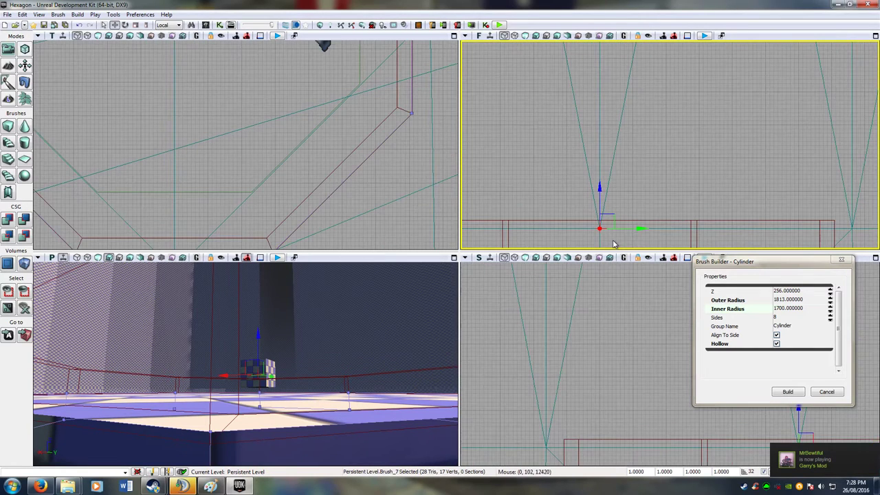
scroll(614, 231, "up", 8)
right_click_drag(624, 219, 674, 74)
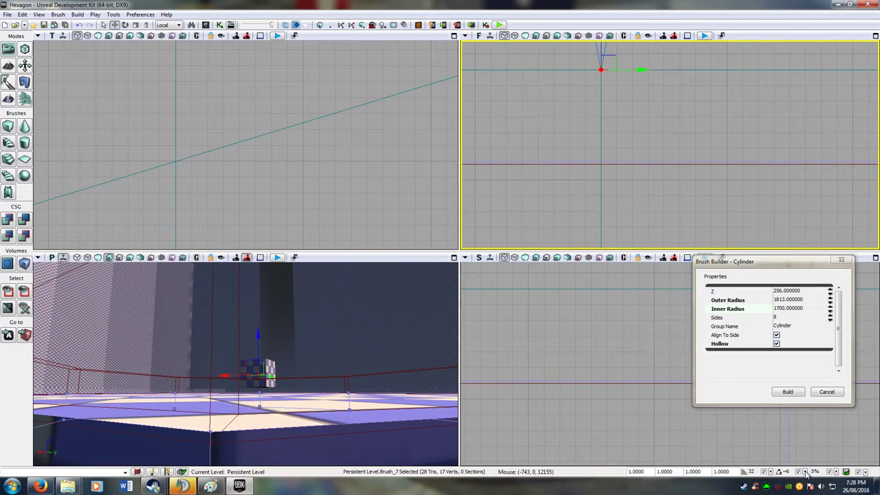
Set the drag grid snap to 1 for finely aligning the platform with the hollow cylinder's base
left_click(769, 472)
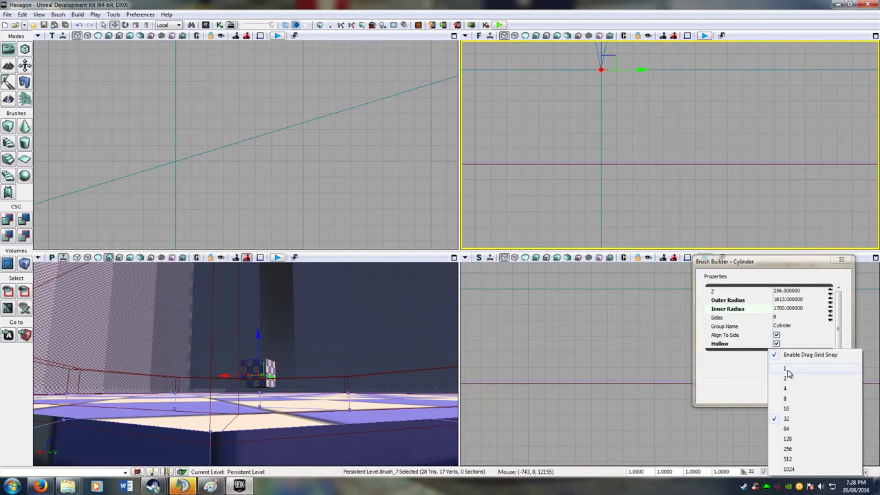
left_click(788, 370)
left_click_drag(582, 137, 589, 158)
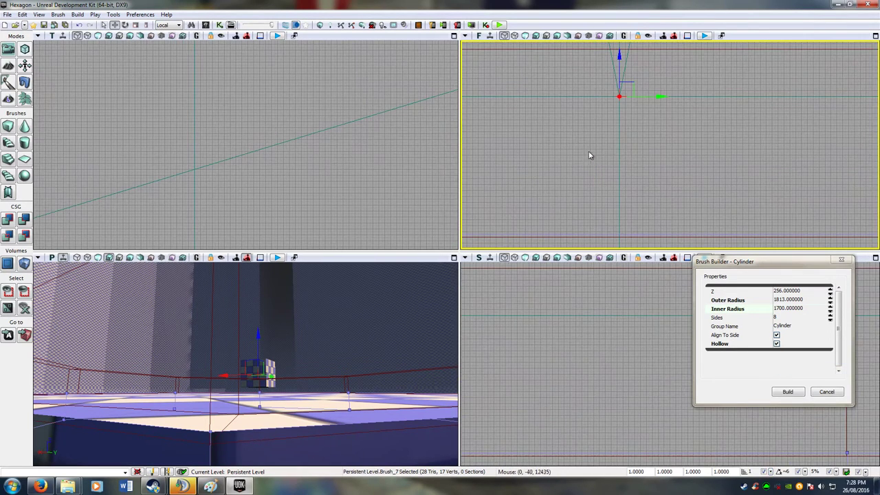
left_click_drag(620, 62, 640, 1)
mouse_move(635, 88)
left_mouse_down()
mouse_move(623, 144)
mouse_move(619, 91)
left_mouse_up()
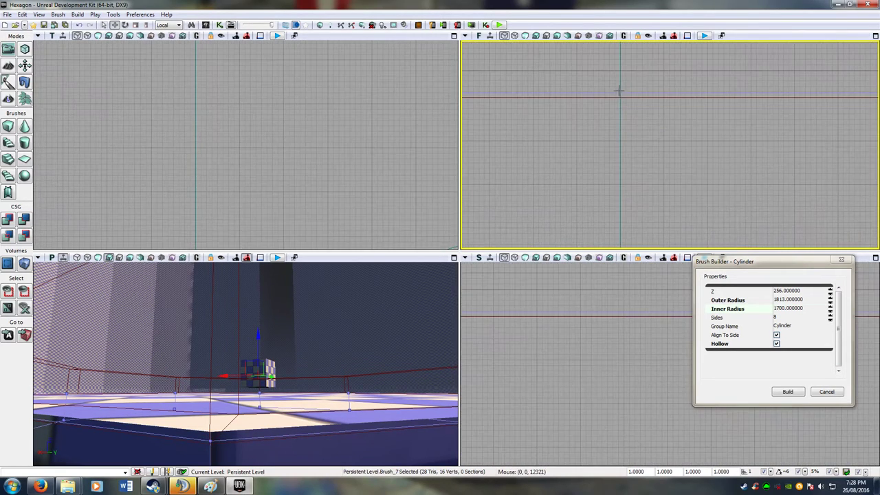
Move the platform brush's pivot to its top edge and try to nudge the brush against the hollow cylinder's base
right_click(620, 92)
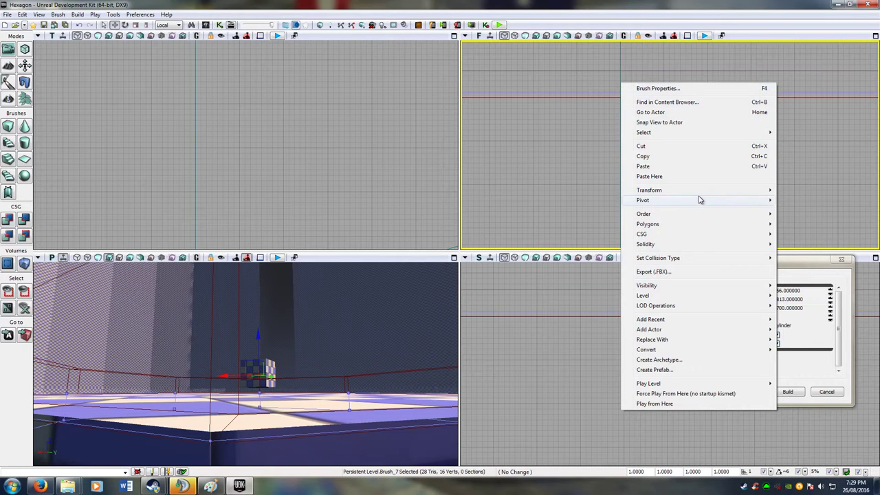
mouse_move(643, 199)
left_click(556, 235)
right_click_drag(668, 133, 655, 231)
scroll(612, 200, "up", 4)
mouse_move(632, 106)
left_mouse_down()
mouse_move(638, 123)
mouse_move(640, 105)
left_mouse_up()
left_click(644, 149)
scroll(645, 171, "up", 1)
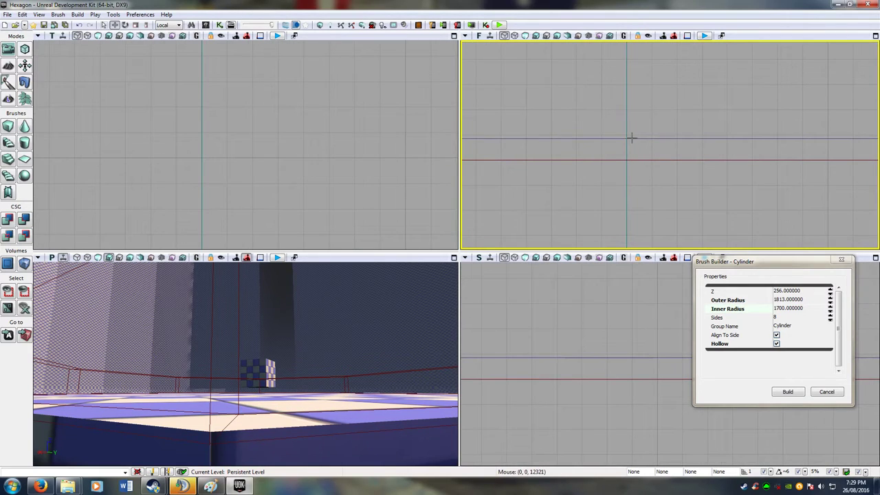
Disable drag grid snap and lower the platform brush about 0.86 units from a pivot near its top edge to meet the cylinder's base
left_click(632, 138)
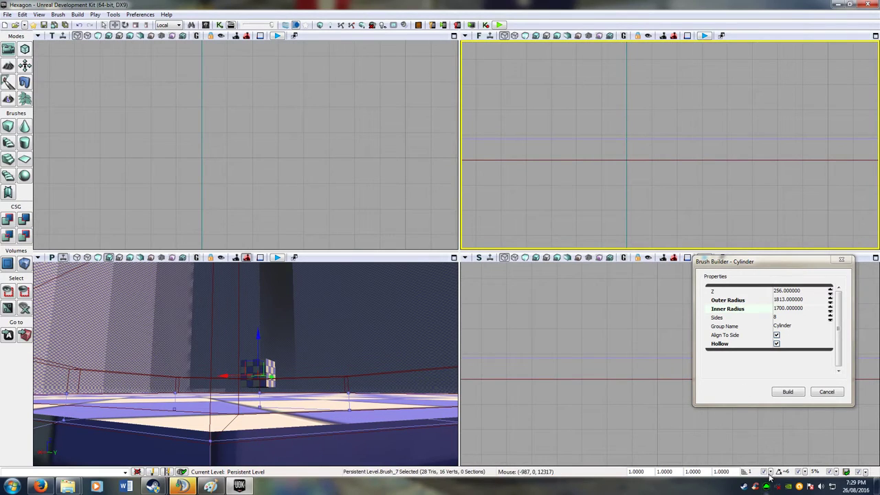
left_click(770, 472)
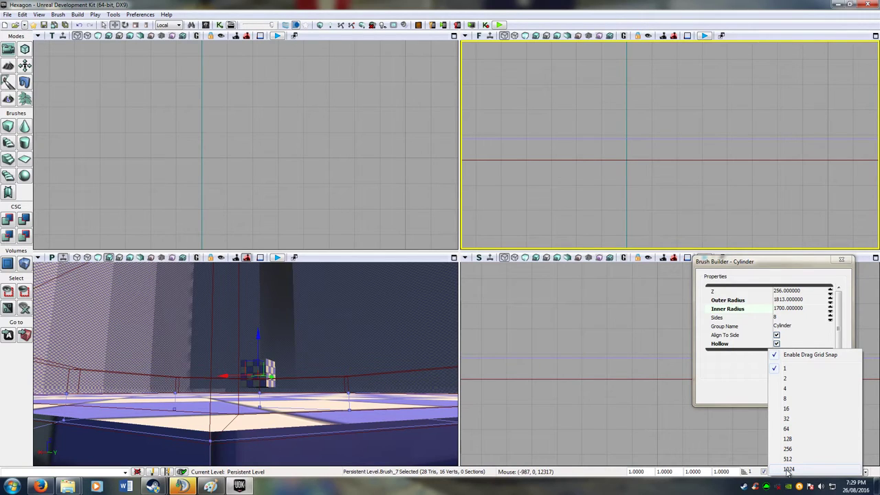
left_click(784, 368)
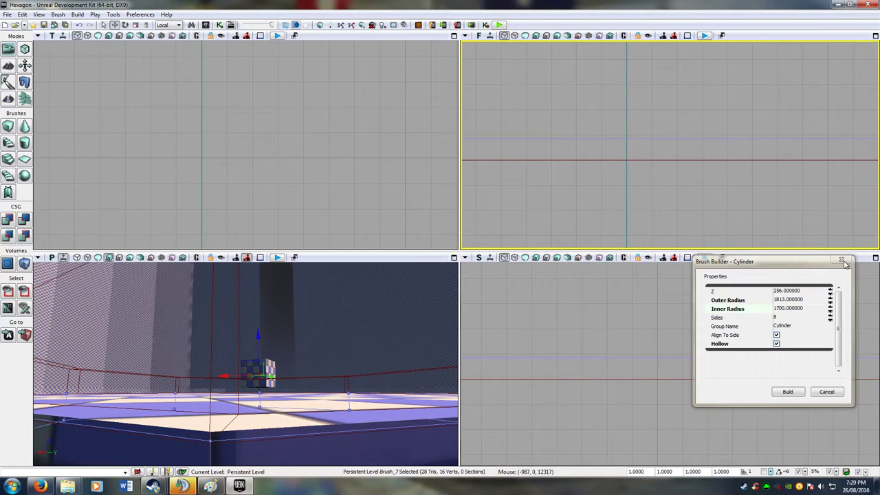
right_click(625, 131)
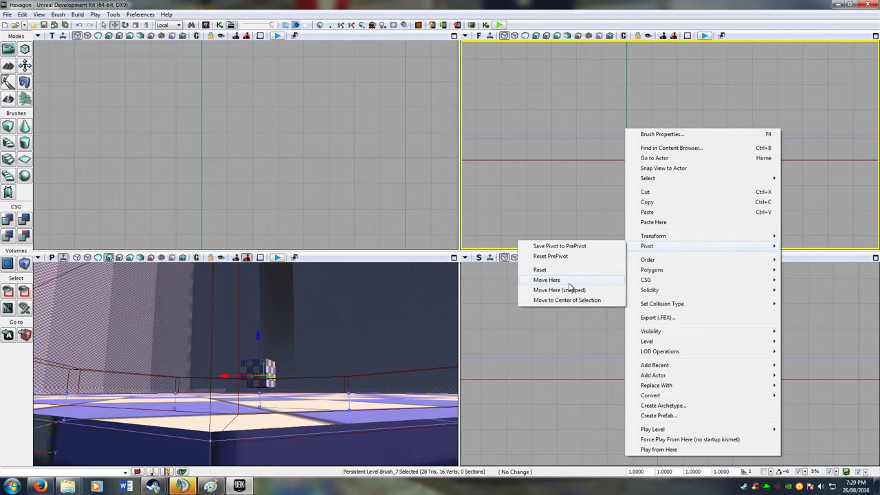
left_click(569, 281)
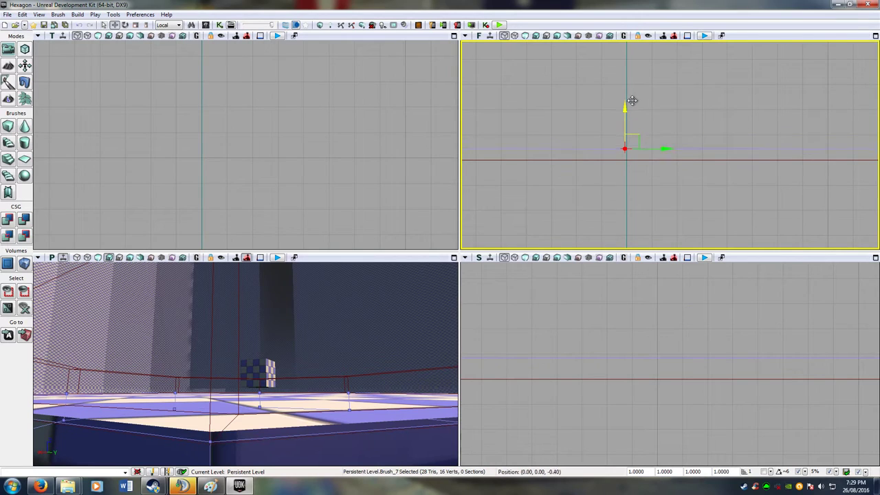
left_click_drag(632, 101, 632, 112)
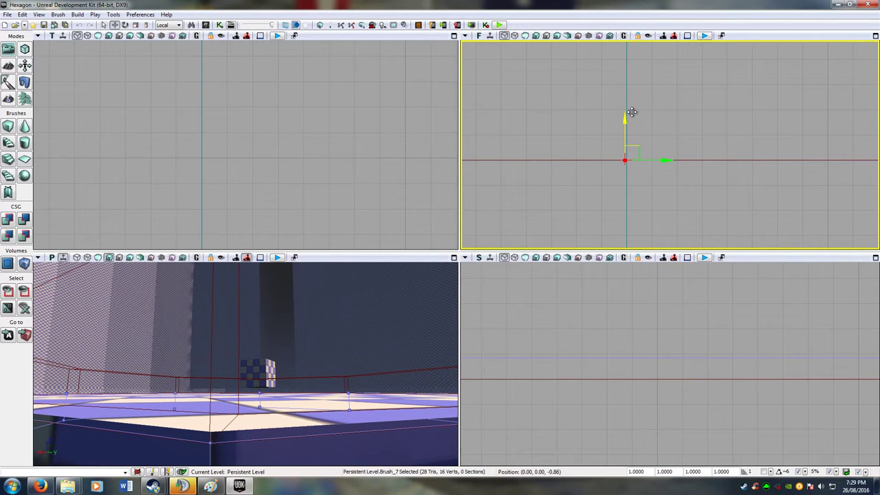
left_click(640, 142)
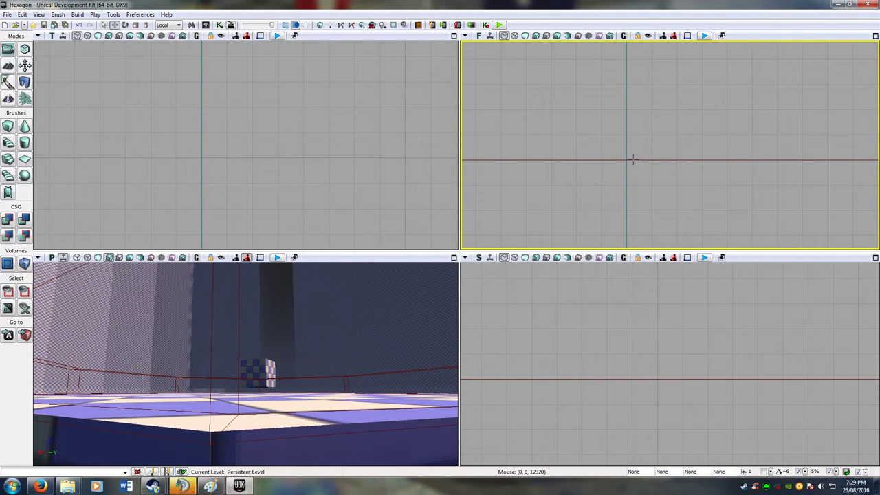
scroll(633, 160, "down", 5)
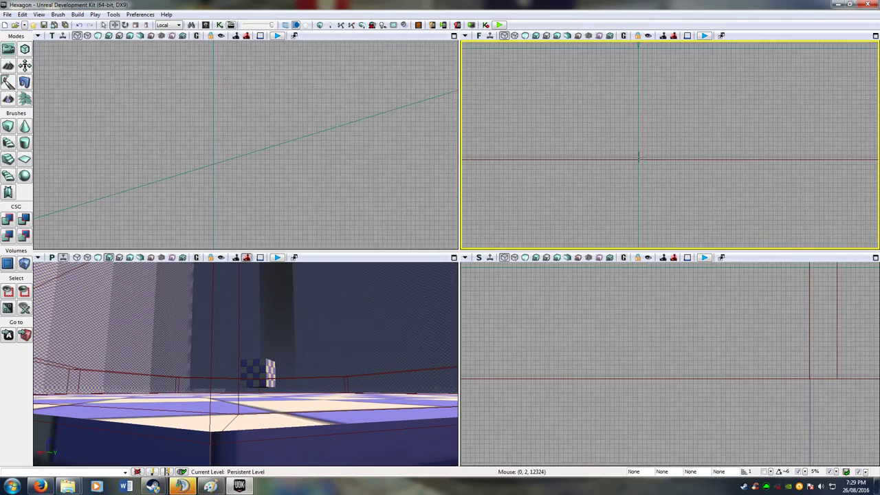
Set the drag grid snap to 32 and check the seam between the platform and the hollow cylinder
scroll(638, 159, "down", 4)
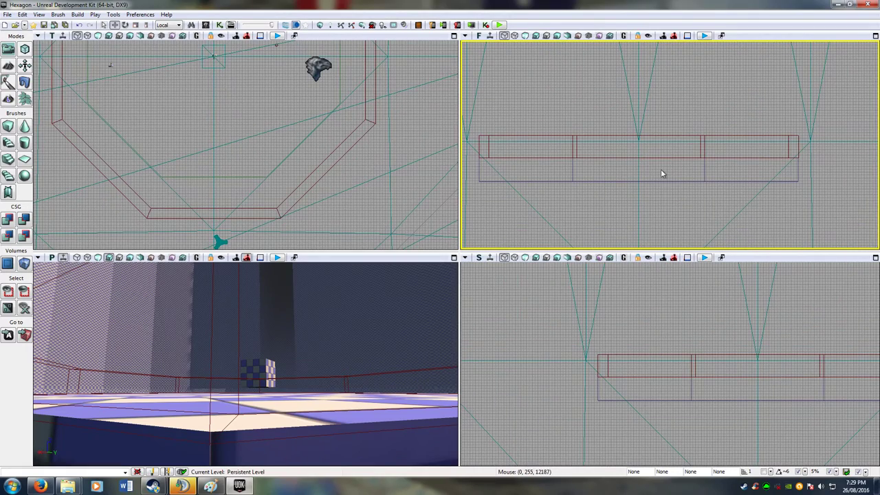
left_click(771, 473)
left_click(804, 417)
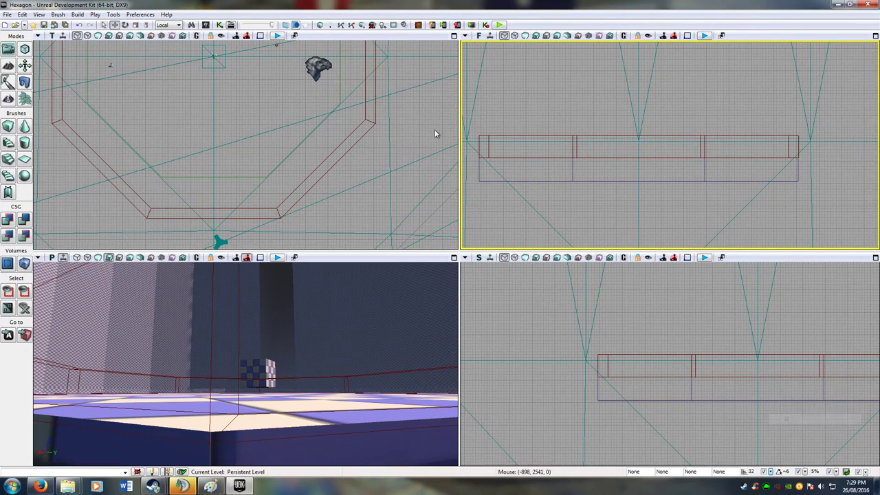
right_click_drag(580, 147, 502, 143)
scroll(601, 204, "up", 3)
scroll(635, 177, "up", 6)
right_click_drag(648, 131, 576, 141)
scroll(575, 141, "down", 3)
scroll(576, 141, "down", 5)
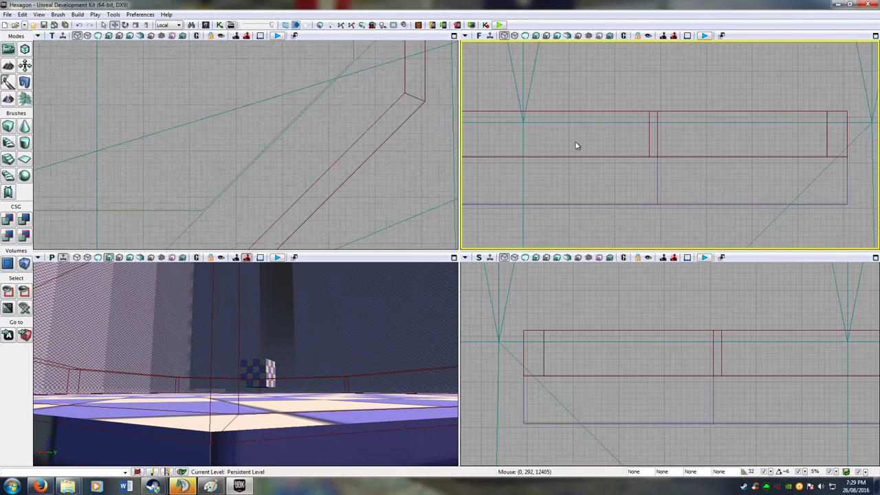
In geometry mode, select all top faces of the hollow octagonal brush and raise them to nearly three times its height
left_click(675, 154)
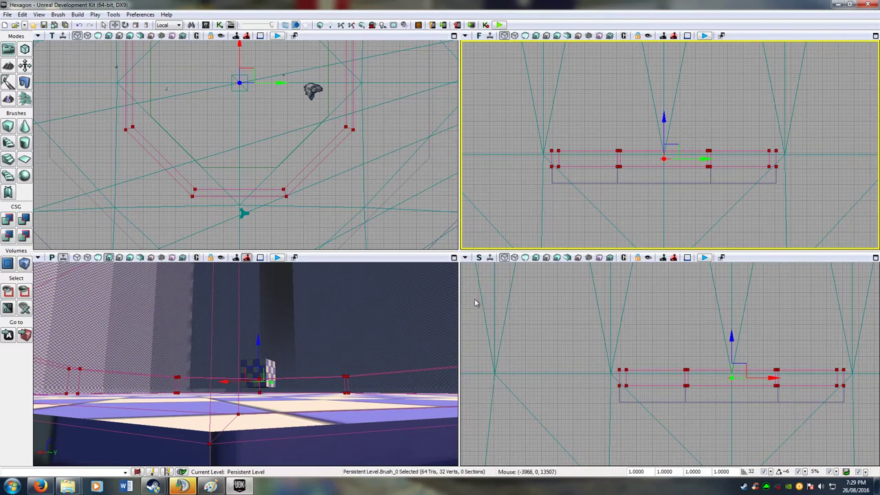
mouse_move(310, 337)
right_mouse_down()
mouse_move(297, 321)
mouse_move(335, 291)
mouse_move(317, 293)
mouse_move(300, 321)
mouse_move(294, 307)
right_mouse_up()
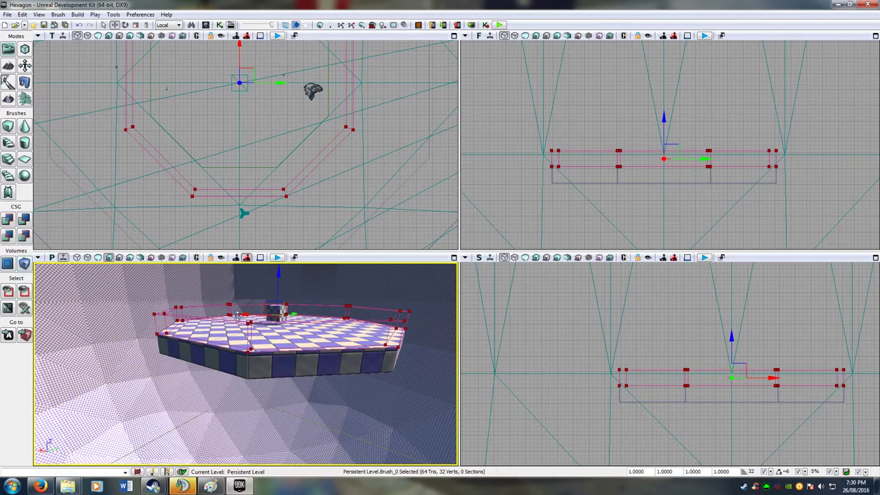
mouse_move(253, 339)
right_mouse_down()
mouse_move(268, 291)
mouse_move(307, 307)
mouse_move(324, 368)
mouse_move(302, 342)
mouse_move(297, 357)
right_mouse_up()
key("shift+2")
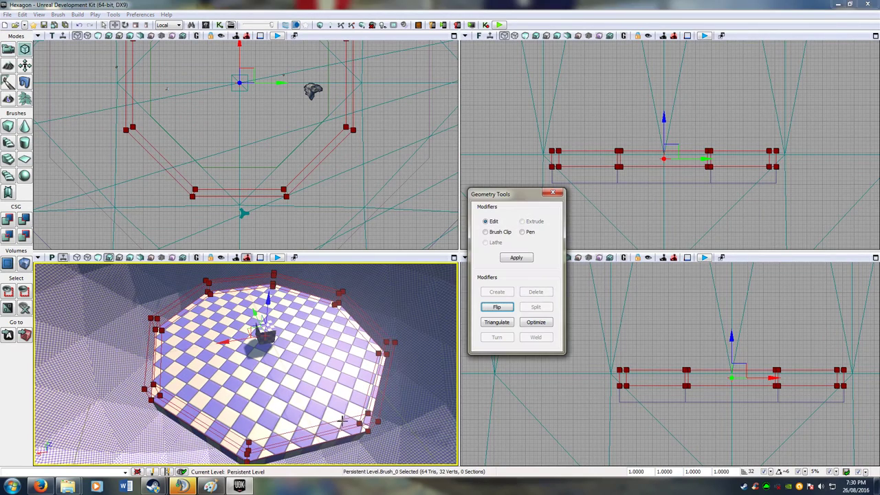
left_click(342, 424)
left_click(377, 384, "ctrl")
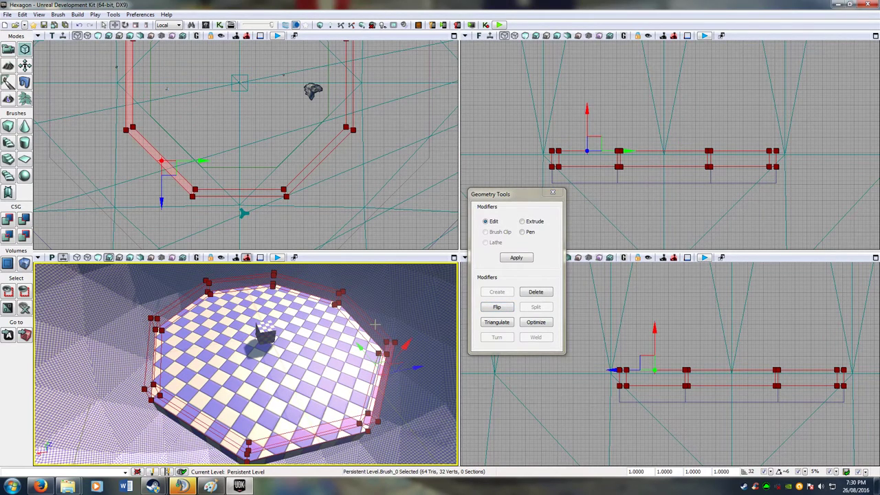
left_click(339, 308)
left_click(244, 275)
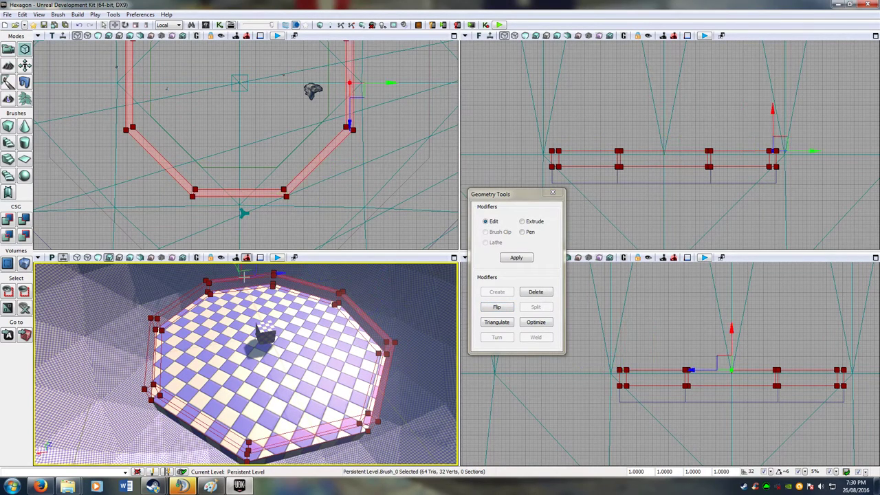
left_click(159, 340)
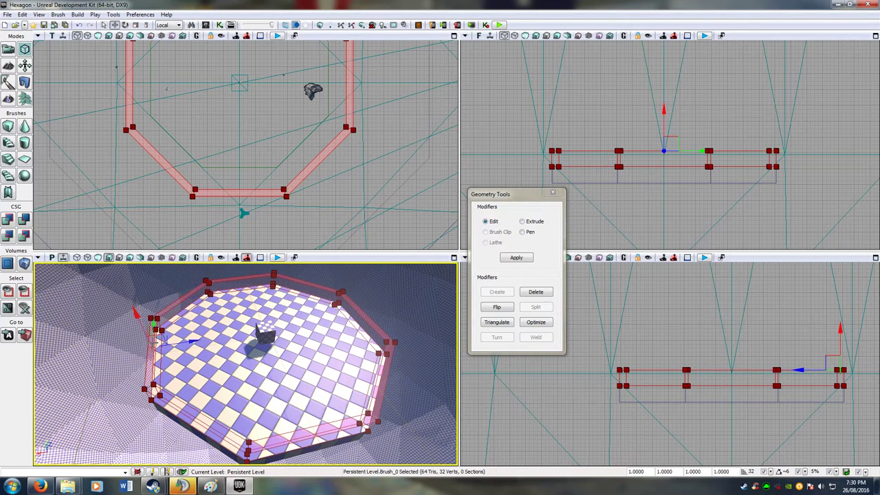
left_click(174, 405)
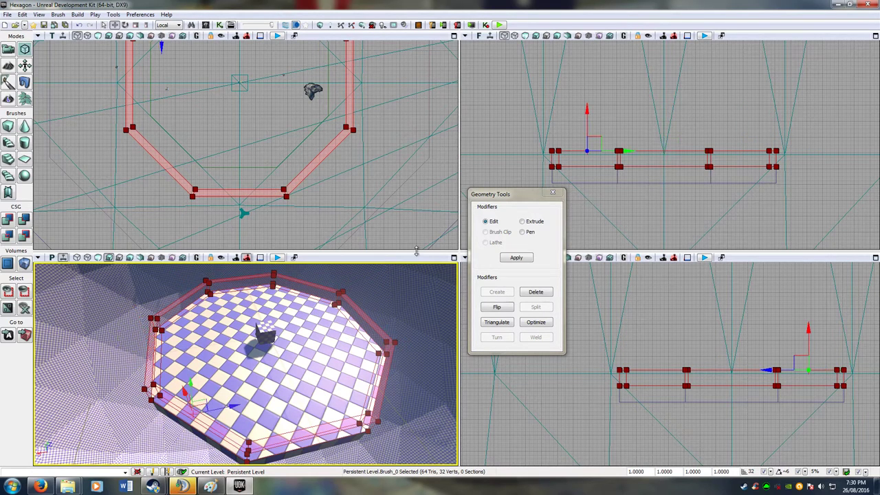
left_click_drag(587, 118, 593, 87)
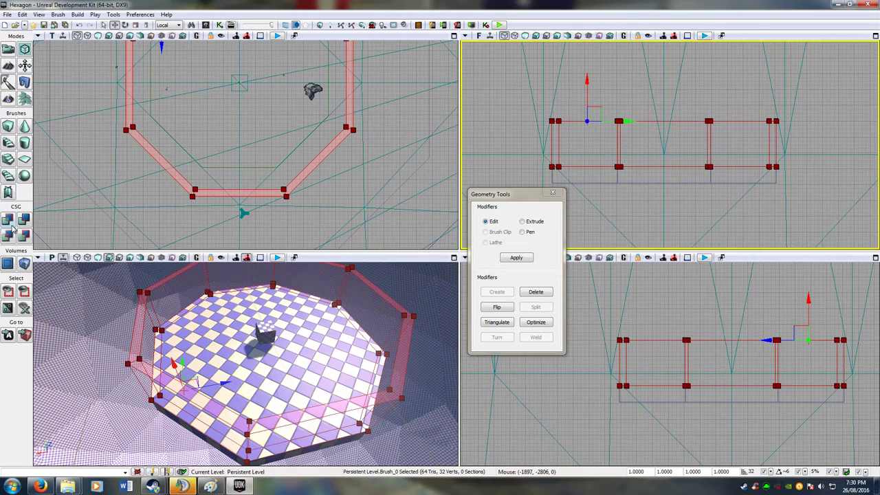
CSG-add the raised hollow brush to the level, deselect it and inspect the octagonal walls around the platform
left_click(9, 220)
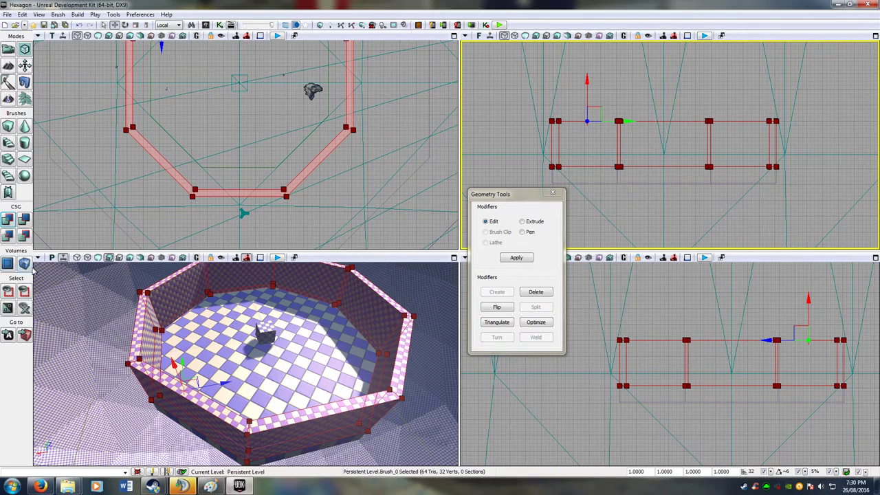
mouse_move(303, 346)
right_mouse_down()
mouse_move(261, 323)
mouse_move(351, 337)
mouse_move(378, 354)
mouse_move(419, 330)
mouse_move(406, 364)
mouse_move(420, 358)
right_mouse_up()
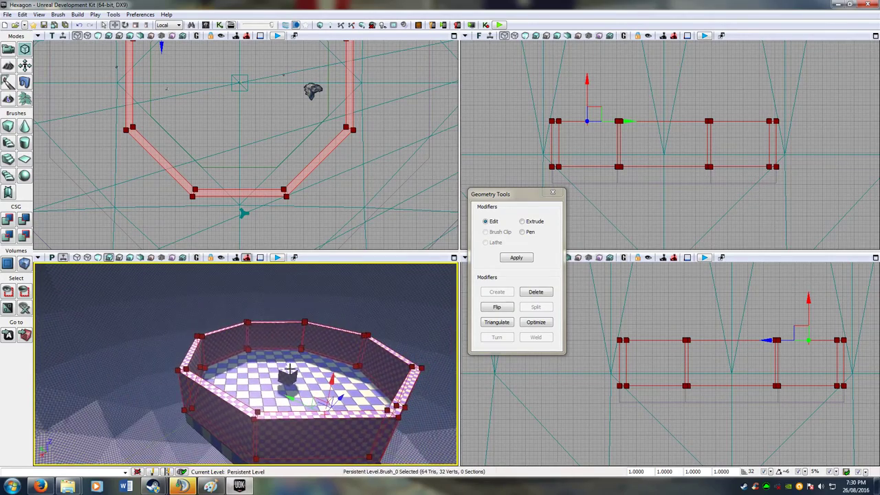
key("Escape")
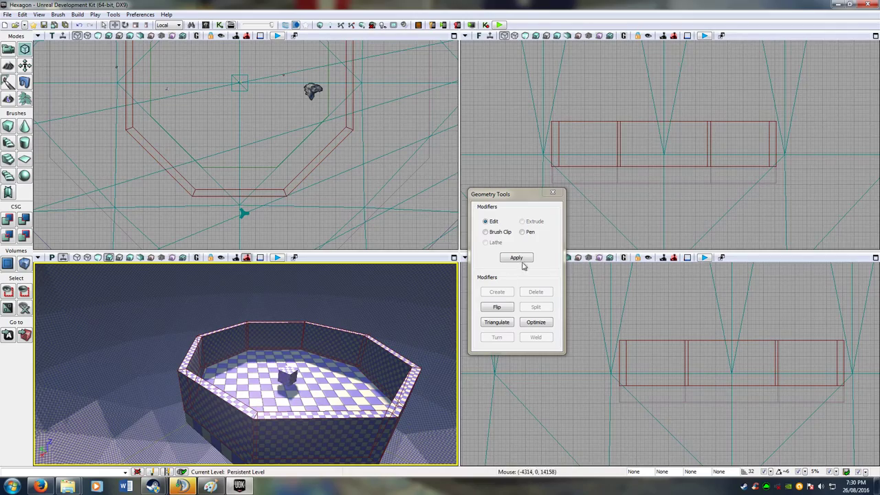
right_click_drag(693, 211, 758, 193)
mouse_move(392, 374)
right_mouse_down()
mouse_move(412, 368)
mouse_move(289, 368)
mouse_move(357, 388)
mouse_move(303, 378)
mouse_move(299, 433)
mouse_move(292, 428)
mouse_move(299, 434)
mouse_move(330, 378)
mouse_move(364, 368)
mouse_move(254, 337)
mouse_move(240, 381)
mouse_move(384, 359)
mouse_move(410, 337)
mouse_move(371, 356)
mouse_move(366, 377)
right_mouse_up()
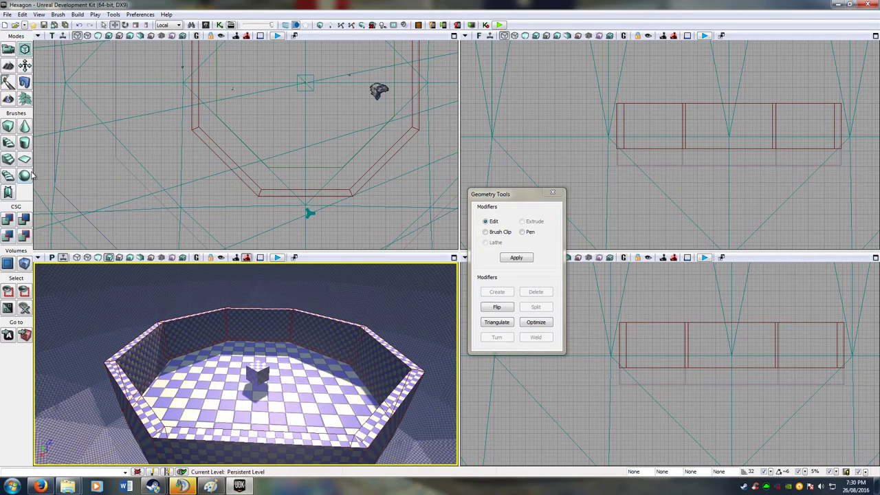
Bring up the cylinder brush settings, and convert the octagonal blocking volume at the platform to a GoalVolume_TA
right_click(24, 143)
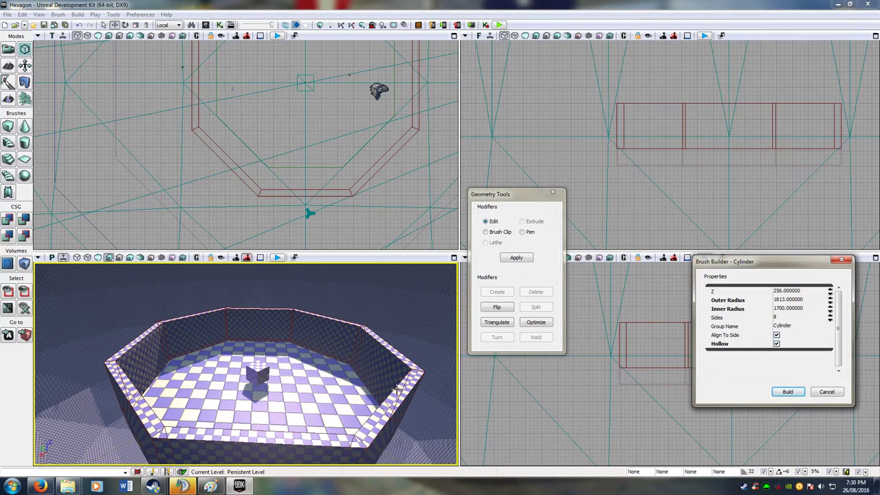
left_click(646, 382)
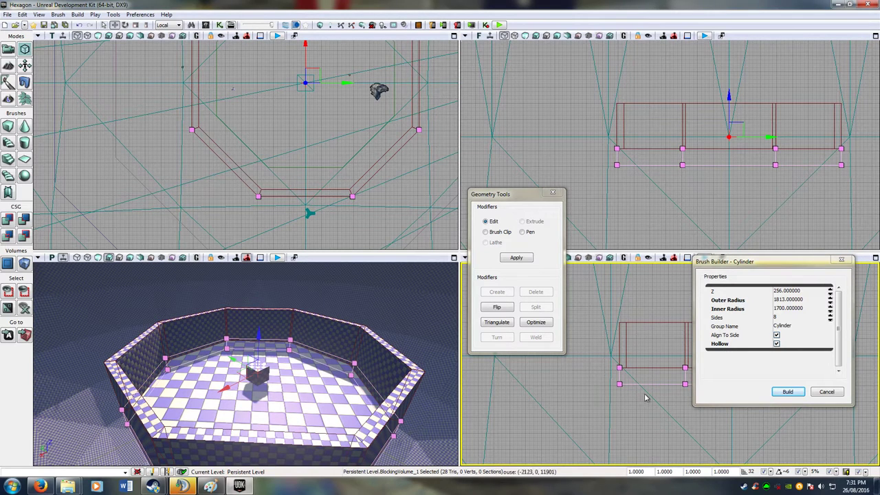
right_click(665, 376)
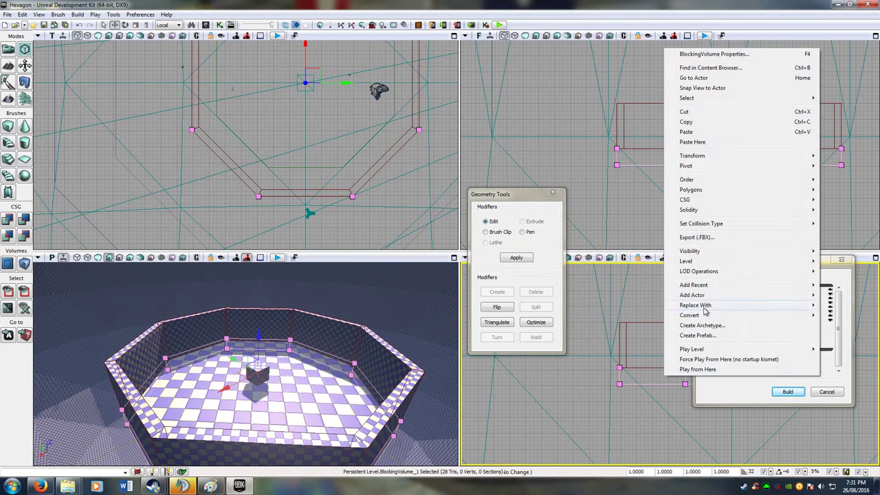
mouse_move(706, 315)
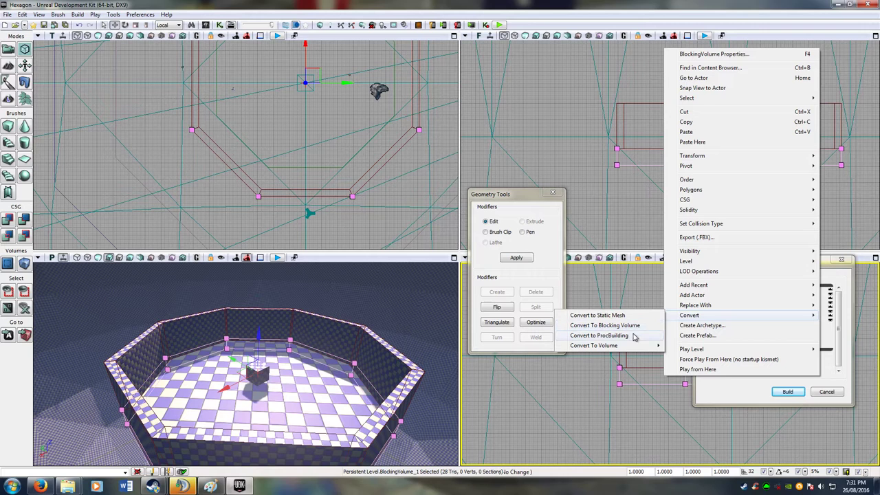
mouse_move(646, 345)
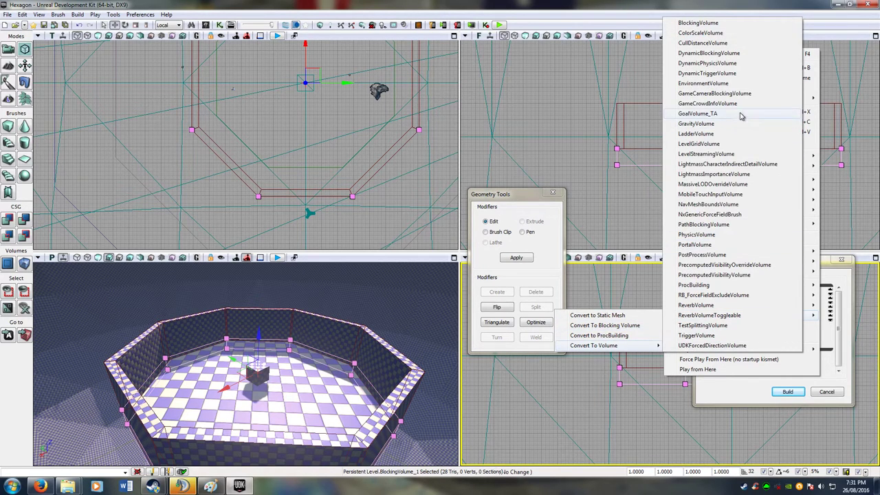
left_click(741, 114)
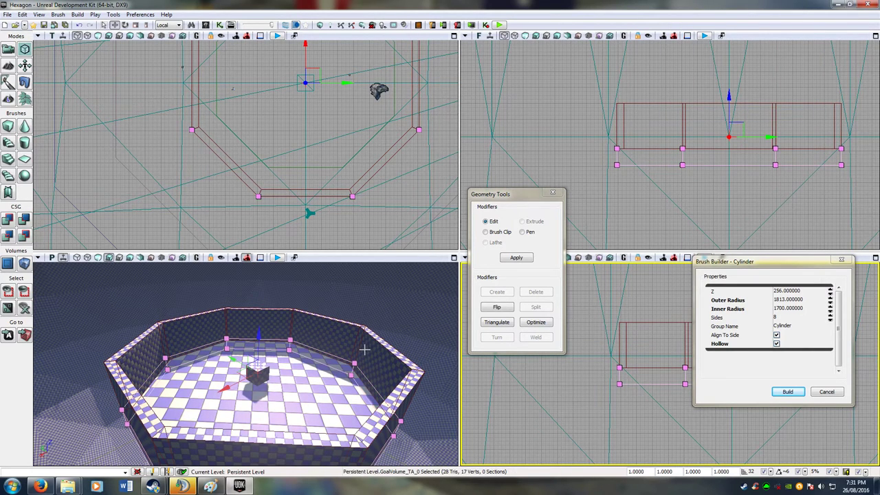
Raise the goal volume by about its own height so that it sits on the platform floor inside the rim
key("space")
key("space")
key("space")
left_click_drag(264, 335, 256, 316)
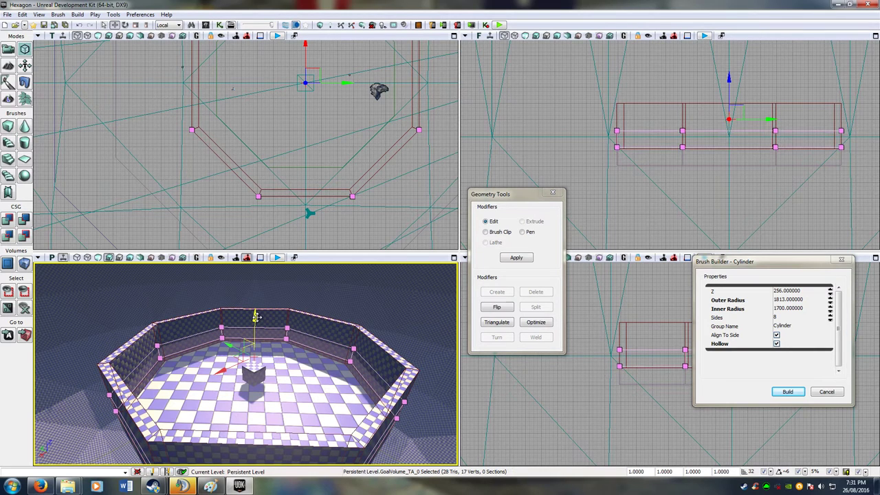
Scale the goal volume down slightly so its sides fit just inside the octagonal walls
key("space")
key("space")
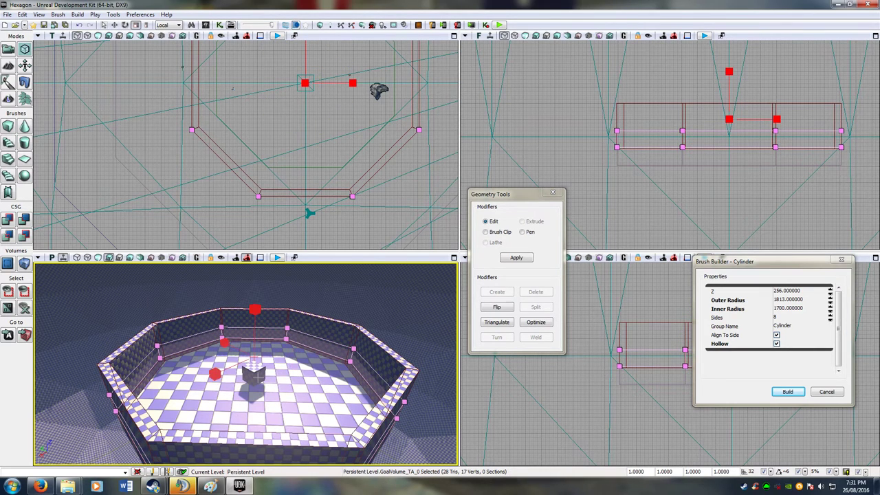
left_click_drag(215, 373, 218, 377)
key("w")
mouse_move(234, 372)
right_mouse_down()
mouse_move(165, 366)
mouse_move(172, 375)
mouse_move(227, 375)
right_mouse_up()
key("w")
key("s")
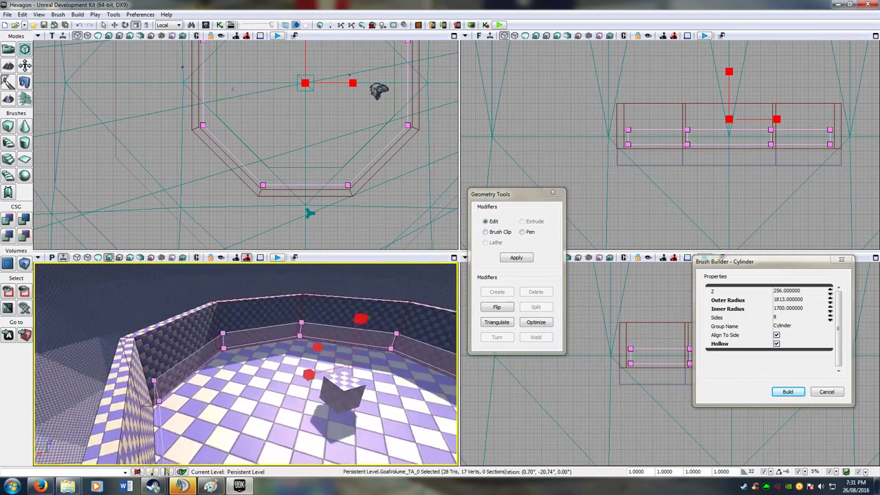
left_click_drag(231, 344, 237, 368)
Raise the goal volume's top face to just below the upper edge of the octagonal walls
left_click(359, 393)
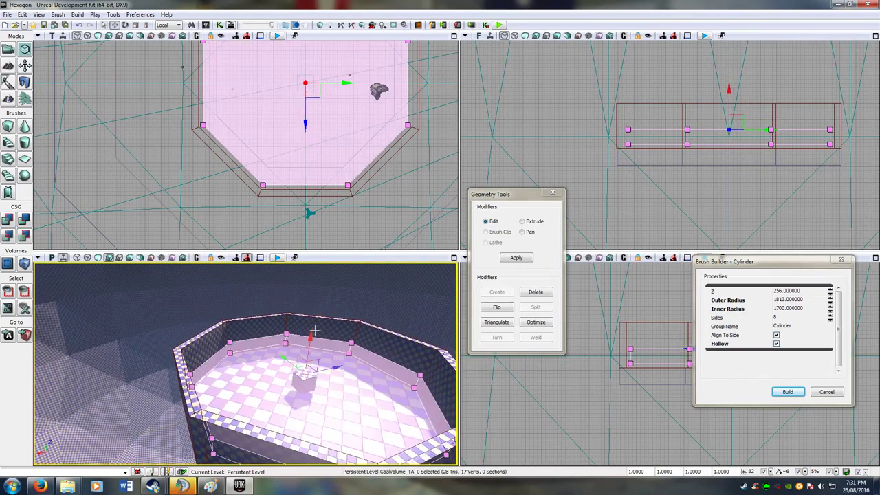
mouse_move(313, 331)
left_mouse_down()
mouse_move(322, 312)
mouse_move(301, 354)
mouse_move(317, 368)
mouse_move(341, 358)
mouse_move(297, 337)
left_mouse_up()
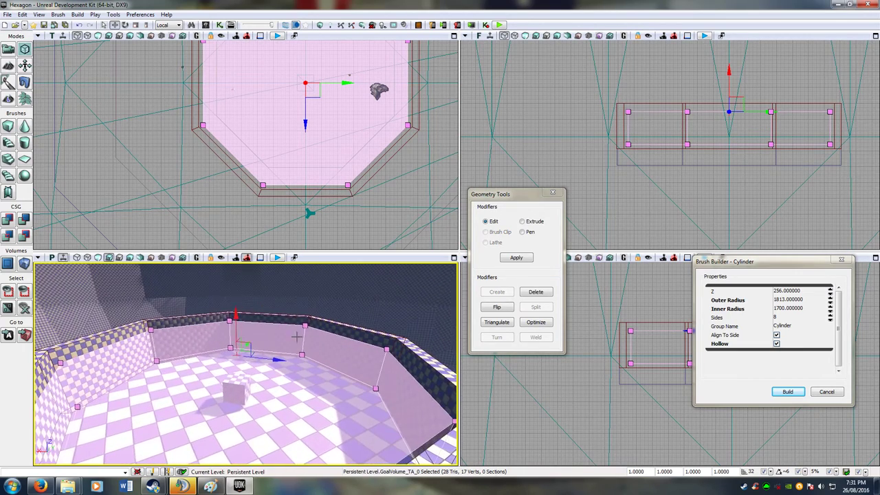
left_click_drag(234, 313, 237, 307)
right_click_drag(411, 373, 393, 340)
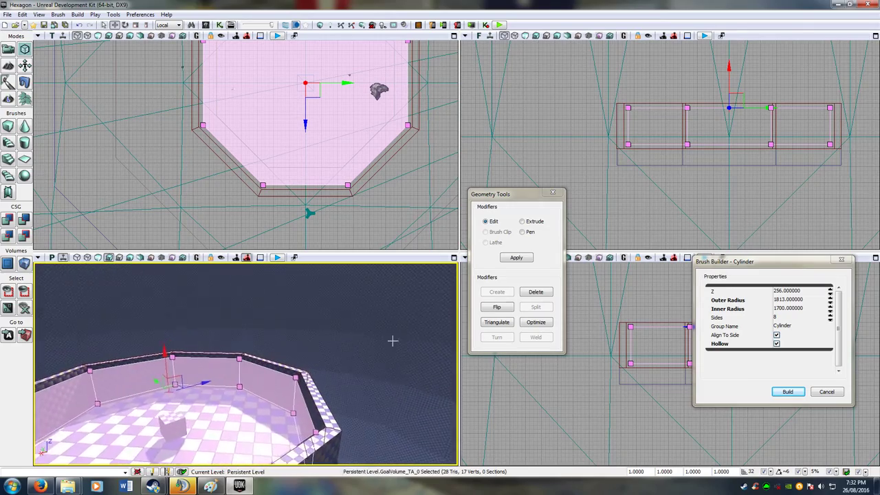
Reselect the goal volume in the perspective view and review the volume types it can be converted to
left_click(325, 330)
right_click_drag(316, 345, 296, 364)
right_click_drag(375, 355, 352, 354)
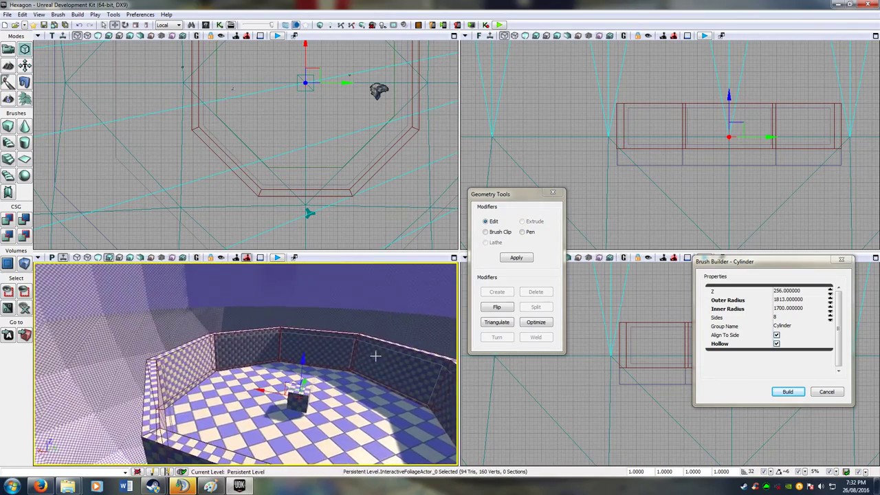
left_click(372, 343)
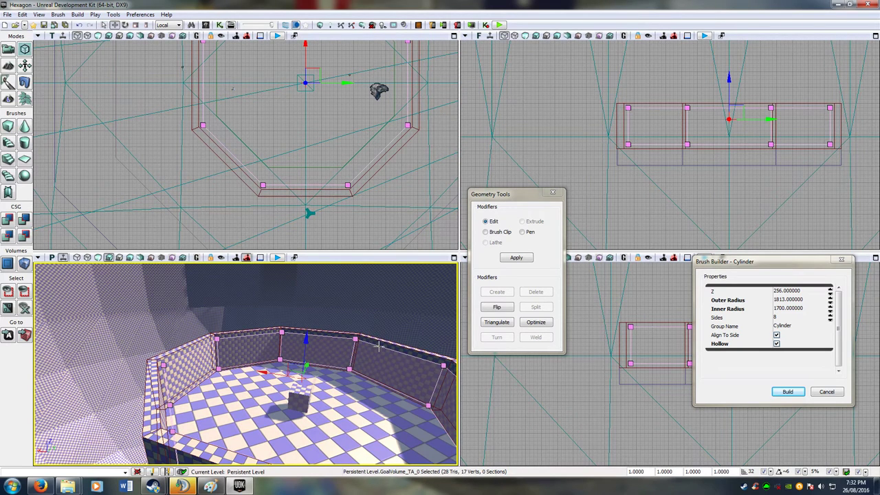
right_click(379, 346)
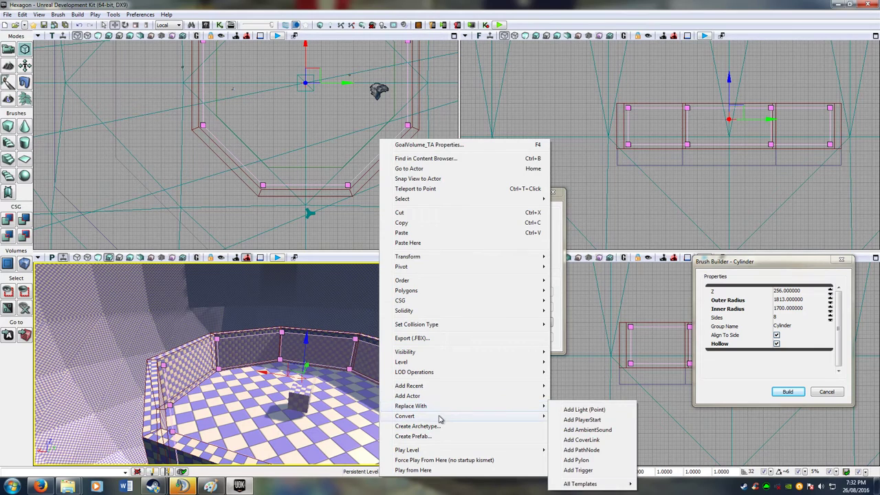
mouse_move(440, 418)
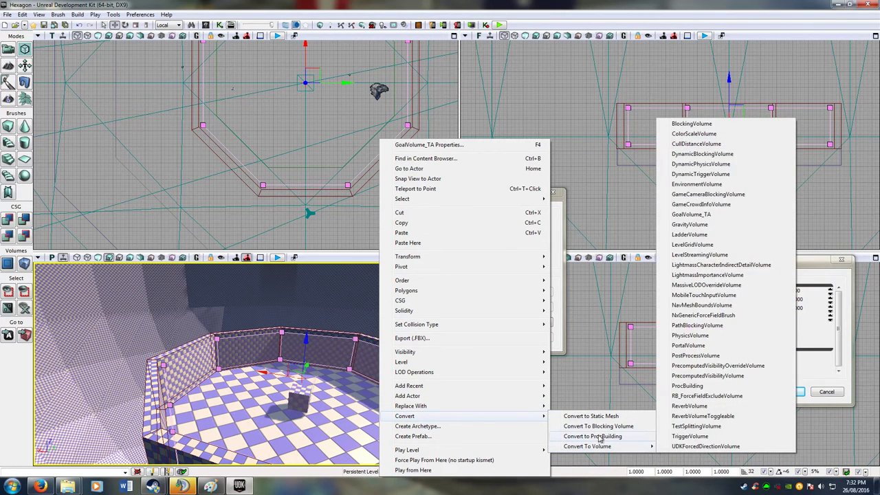
mouse_move(598, 447)
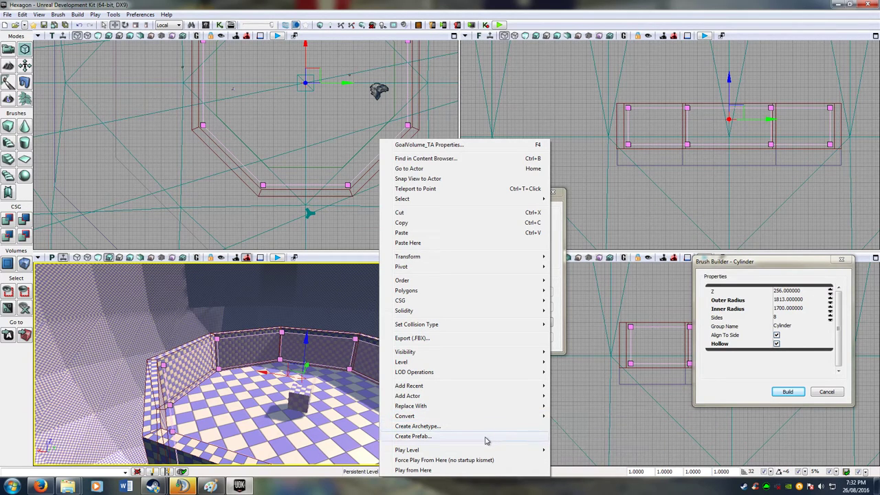
left_click(289, 3)
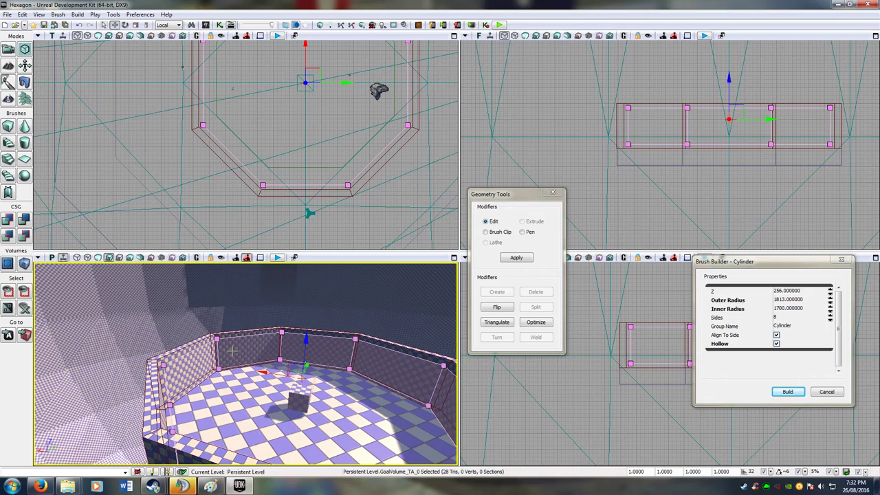
Open the goal volume's properties and create a new Goal TA object for its Goal property
mouse_move(296, 393)
right_mouse_down()
mouse_move(334, 381)
mouse_move(361, 405)
right_mouse_up()
right_click_drag(330, 375, 320, 361)
scroll(319, 360, "down", 3)
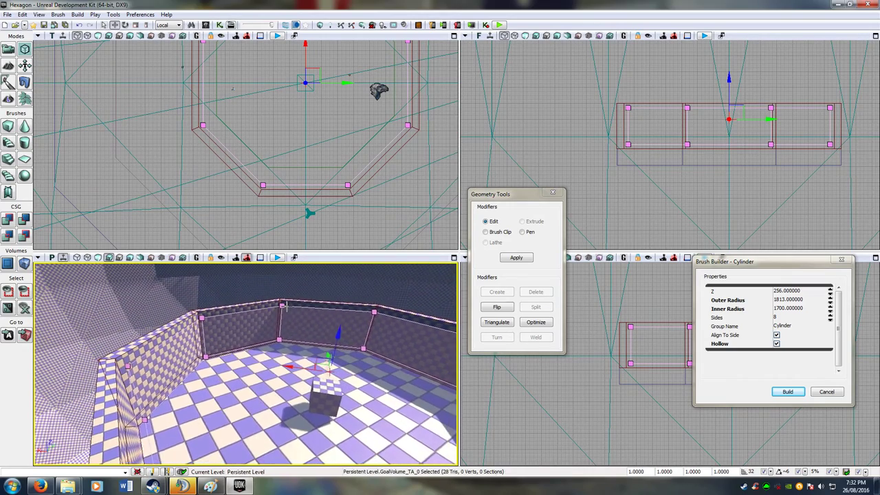
double_click(287, 307)
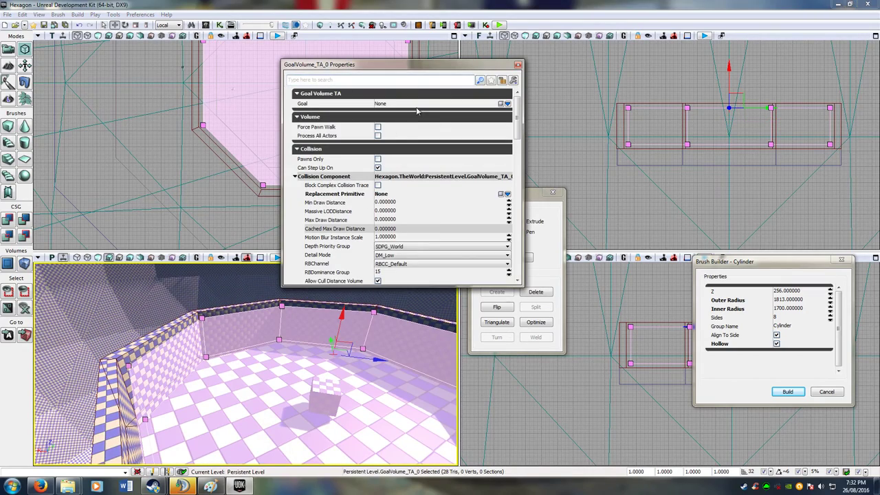
left_click(508, 104)
left_click(535, 111)
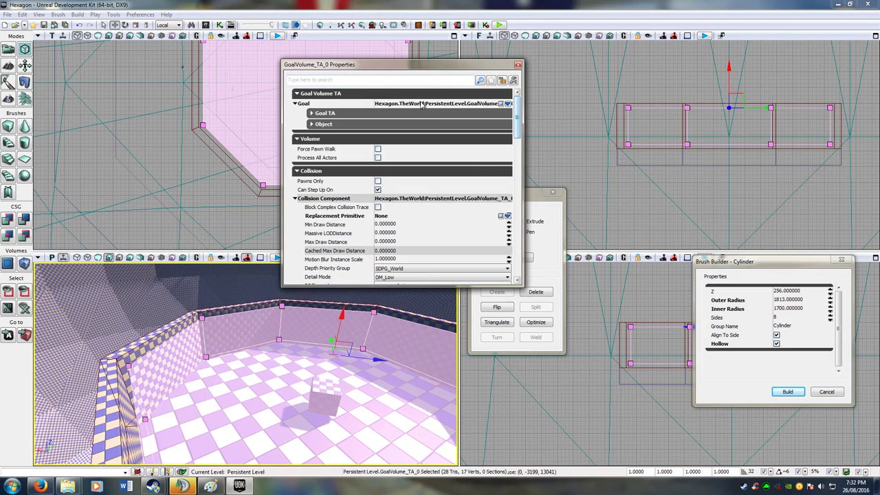
Set the goal's Goal Orientation to the selected volume GoalVolume_TA_0, close the properties and view the whole platform
left_click(311, 113)
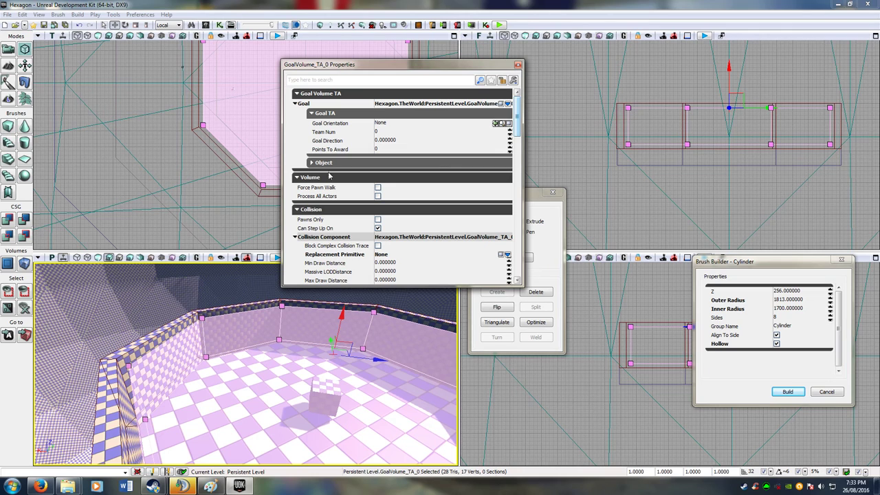
left_click(495, 123)
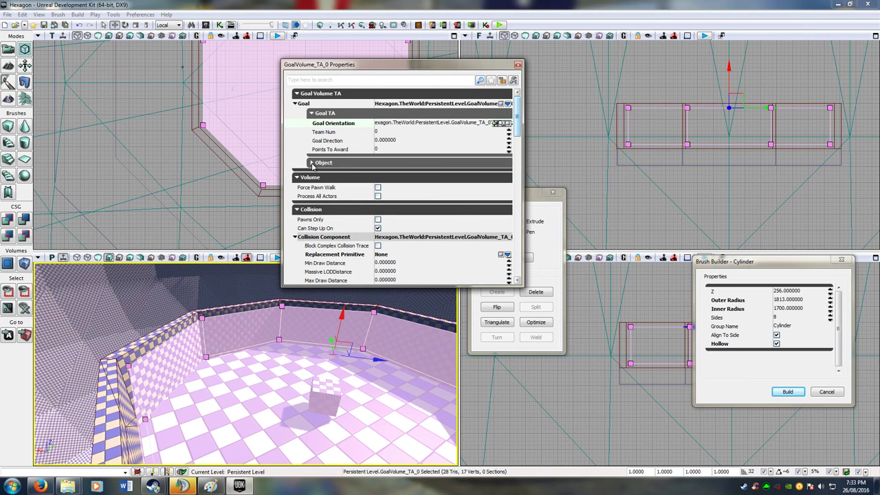
left_click(312, 163)
left_click(313, 162)
left_click(295, 103)
left_click(297, 93)
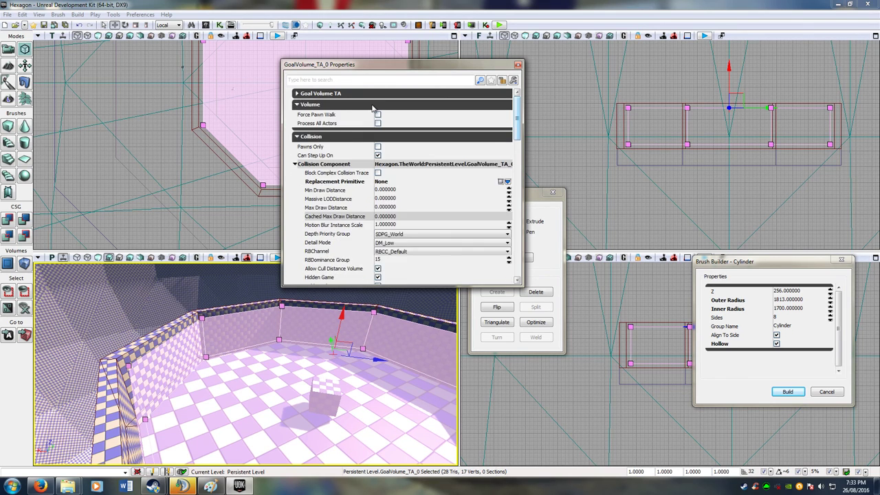
left_click(519, 64)
right_click_drag(296, 295, 273, 337)
scroll(298, 328, "down", 4)
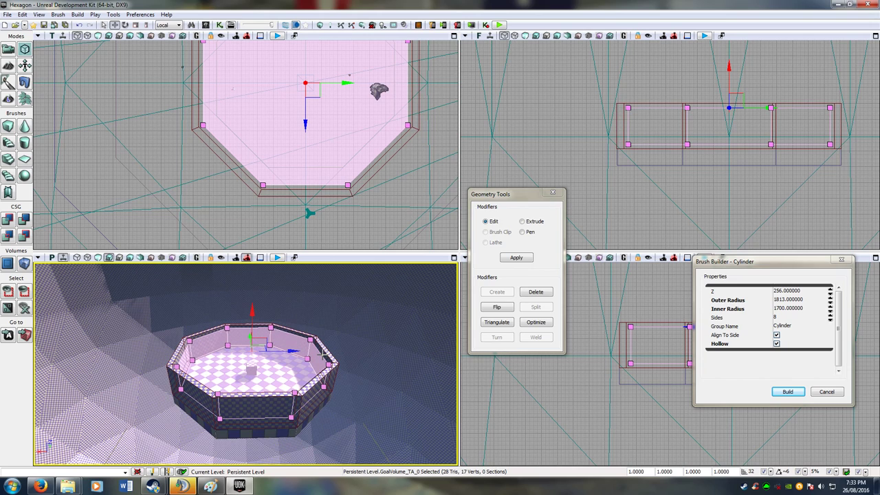